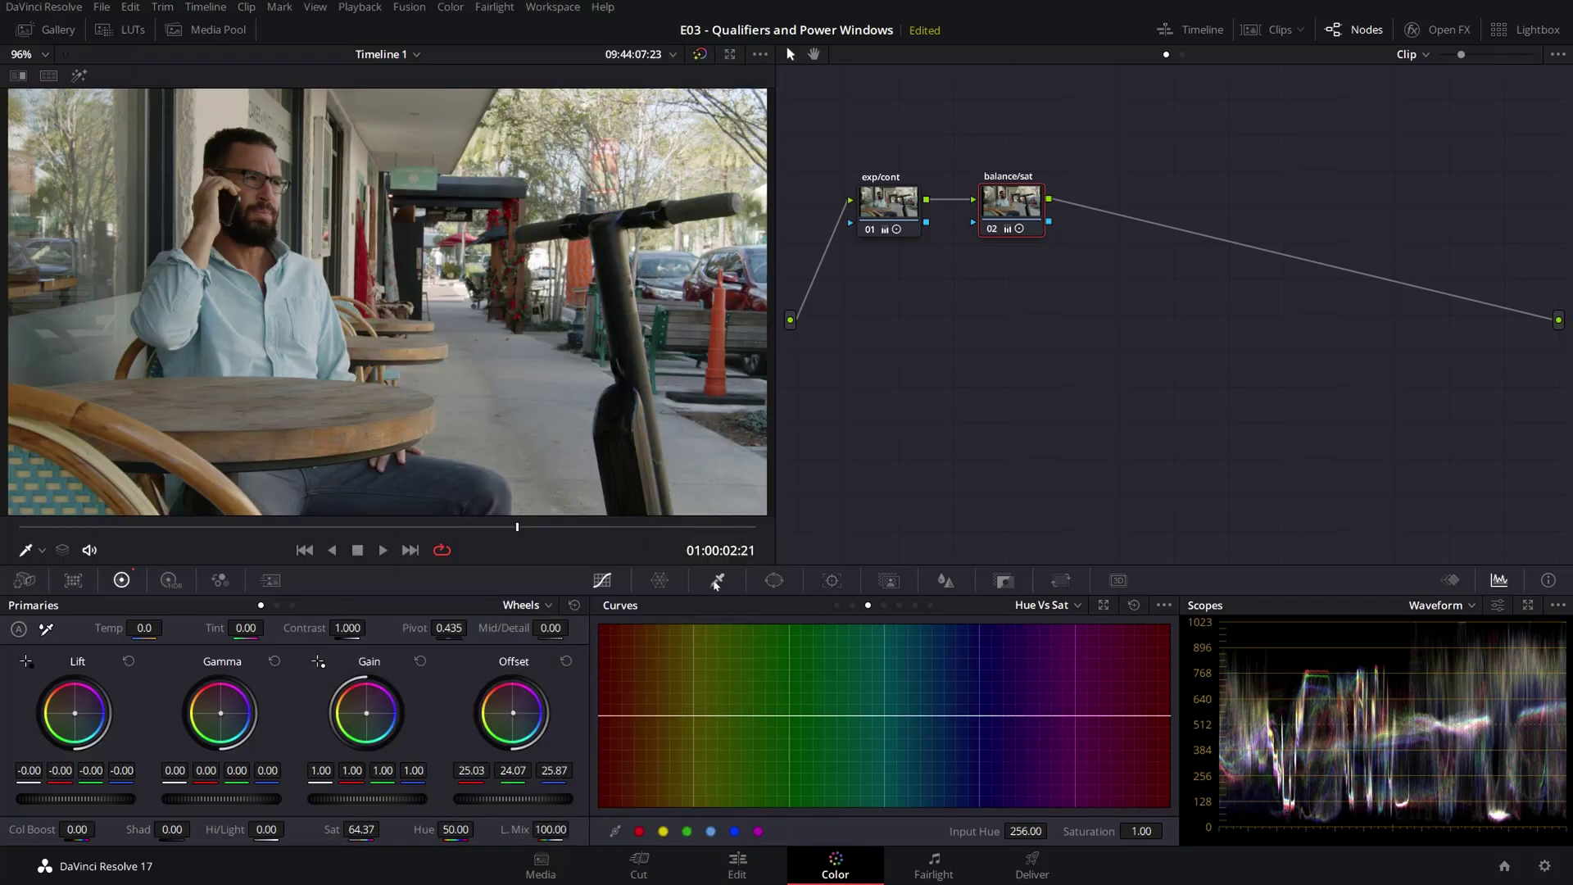
- Add a serial node after the balance/sat node and label it skintone
click(716, 581)
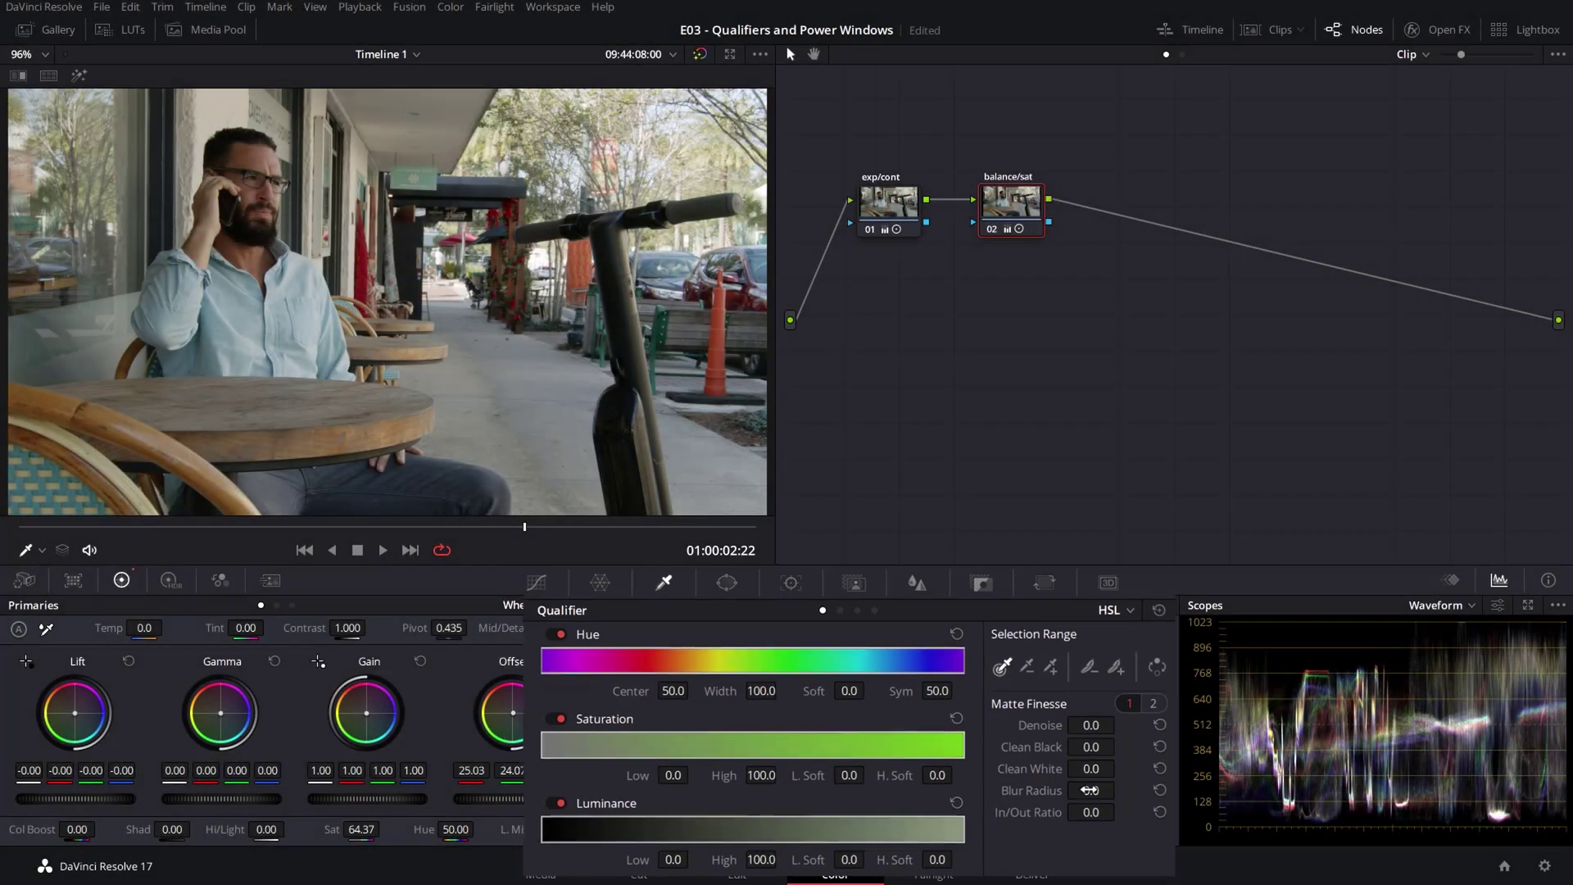
right_click(1006, 206)
mouse_move(1065, 287)
click(1196, 291)
text(skintone)
key(Return)
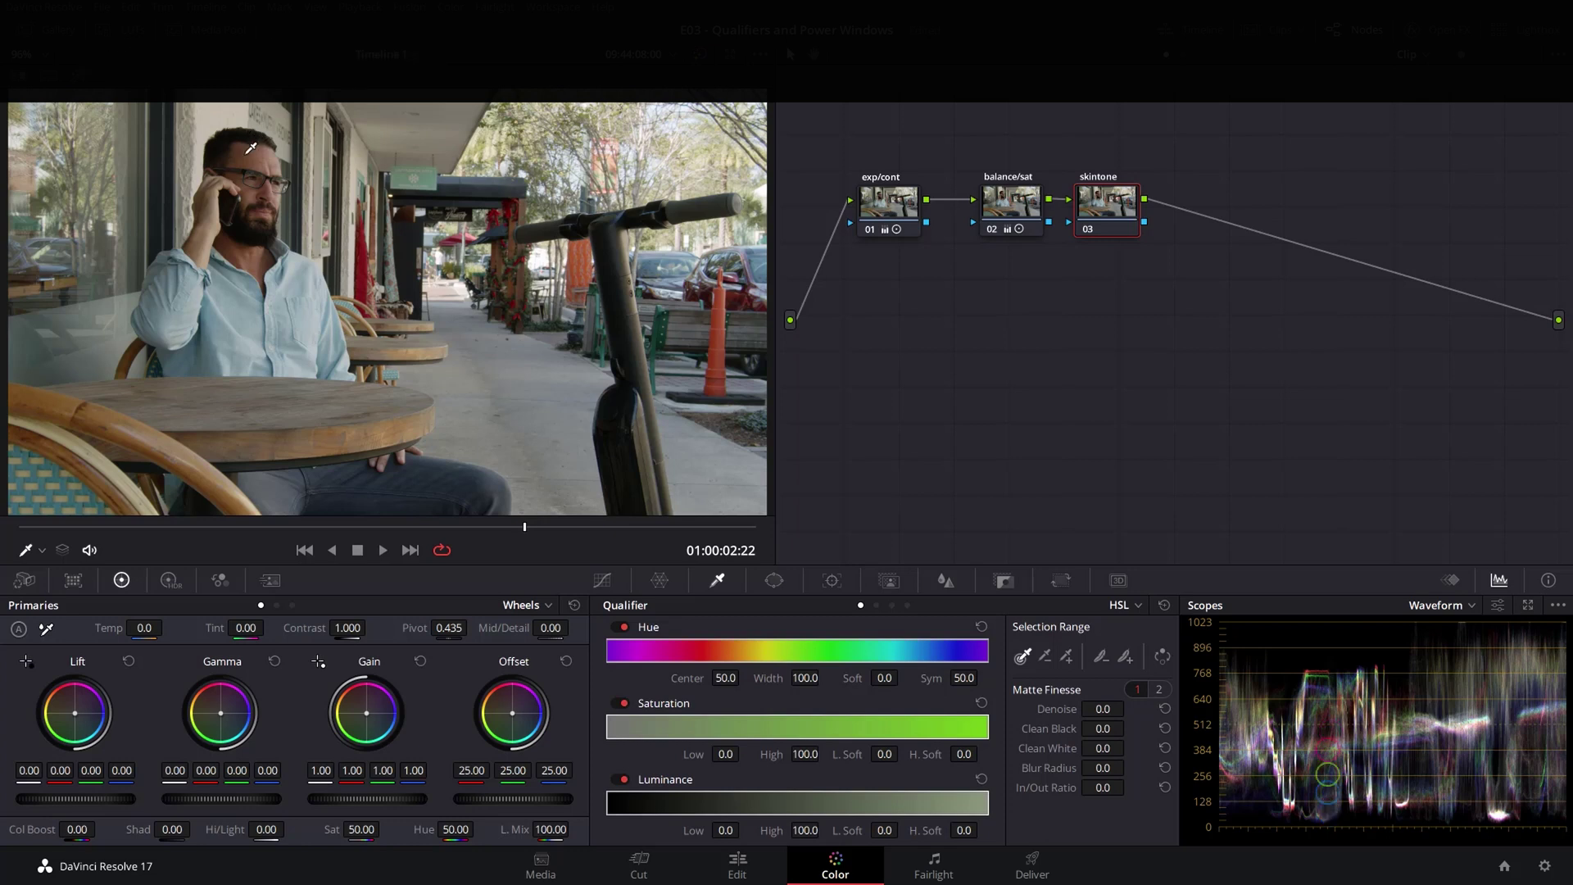
- Sample the man's forehead with the HSL qualifier on the skintone node and highlight the selected skin tones
click(251, 143)
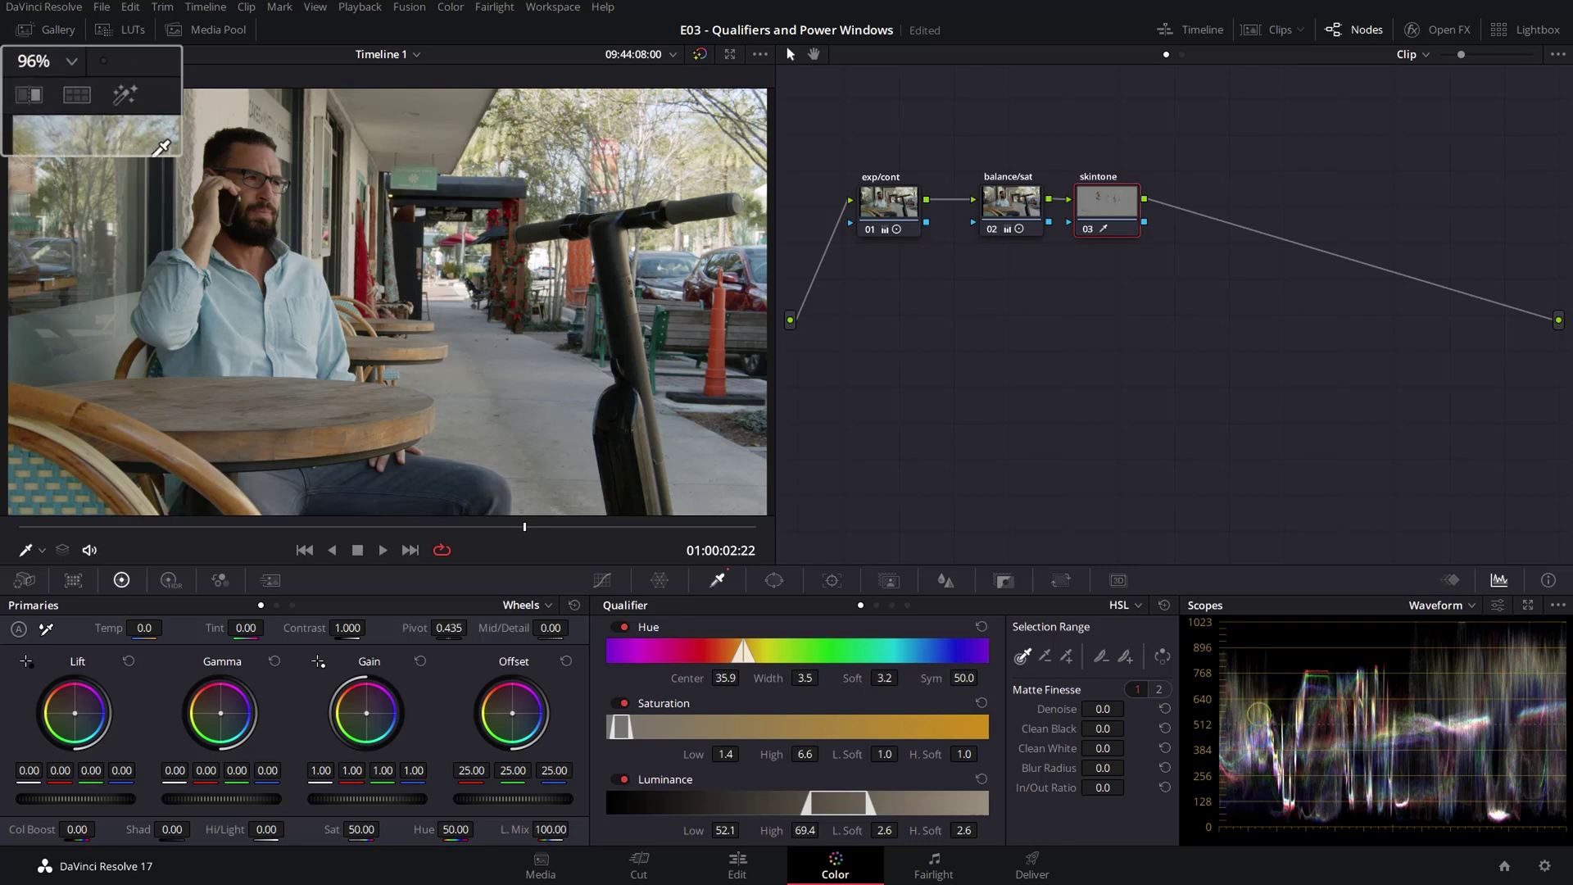
click(122, 93)
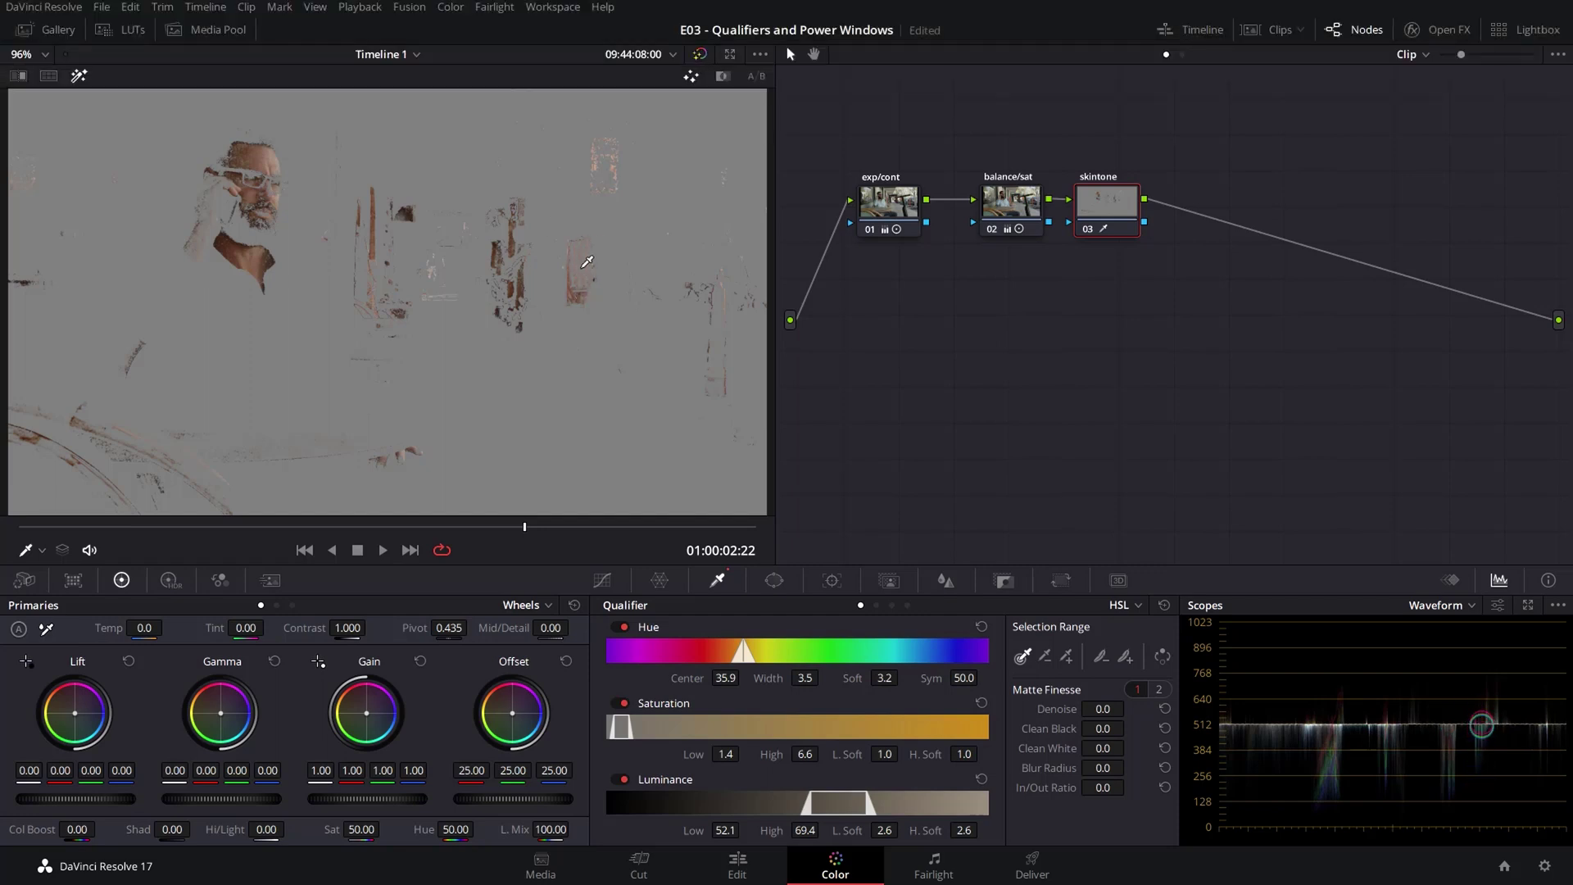
key(shift+h)
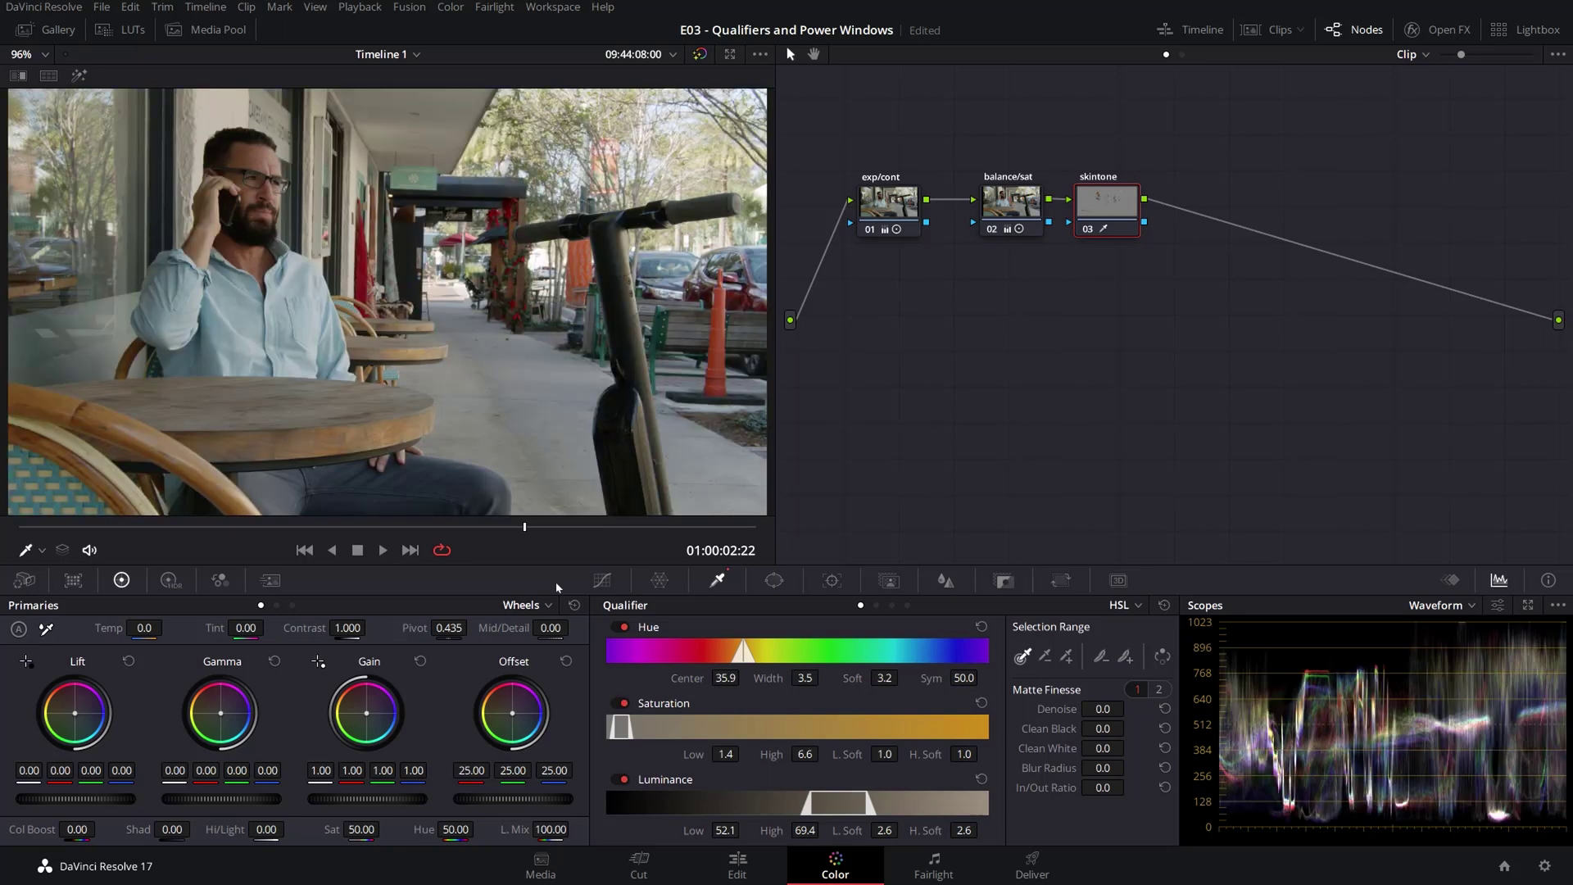
click(602, 580)
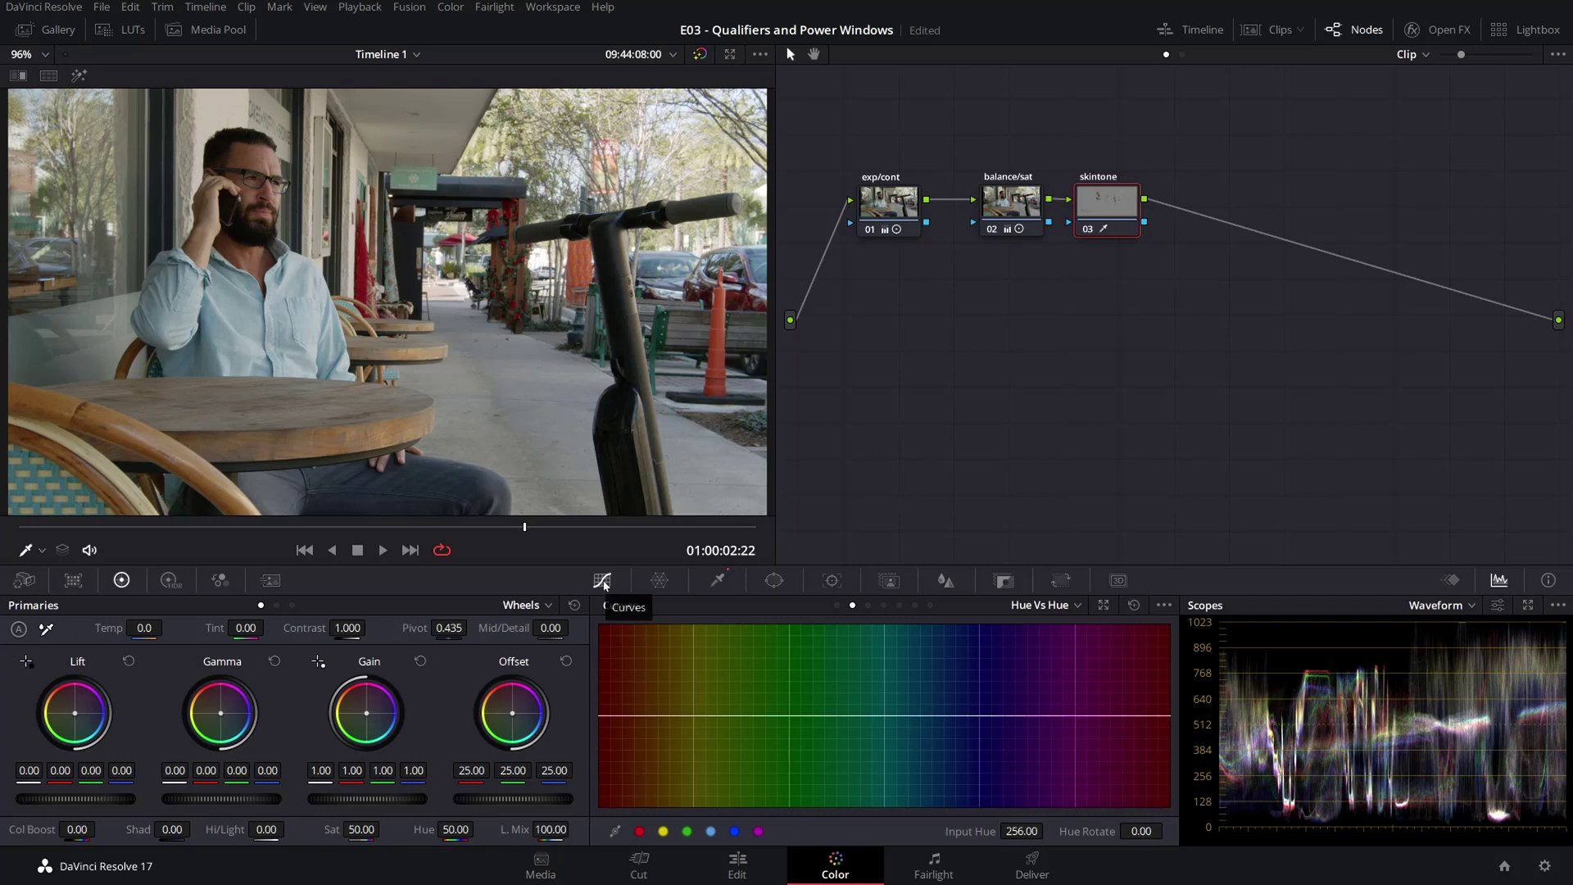
click(718, 580)
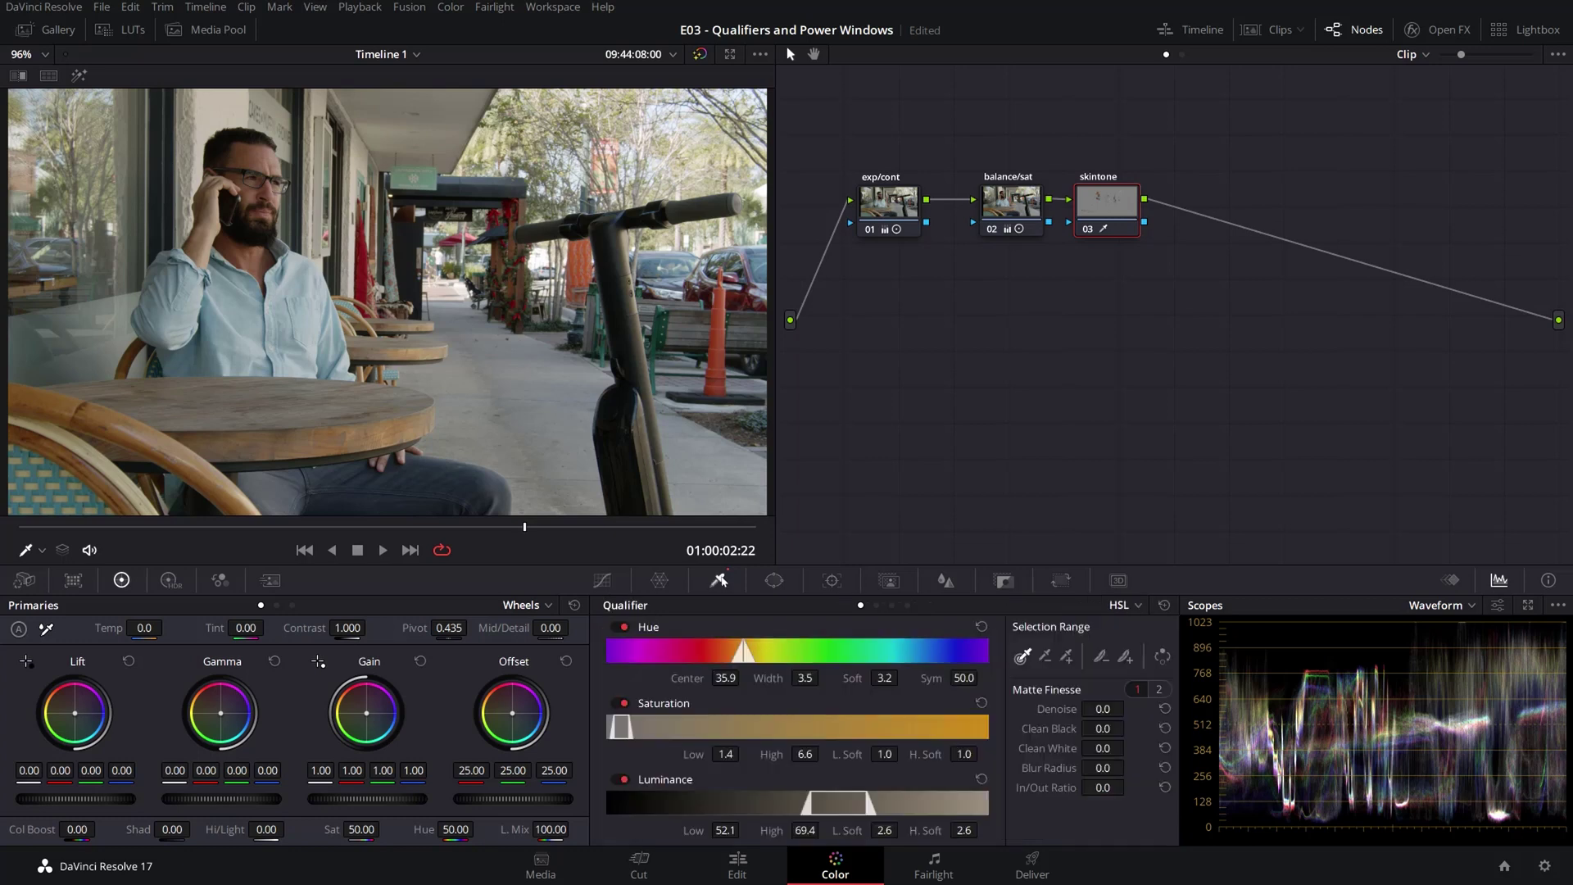
click(80, 77)
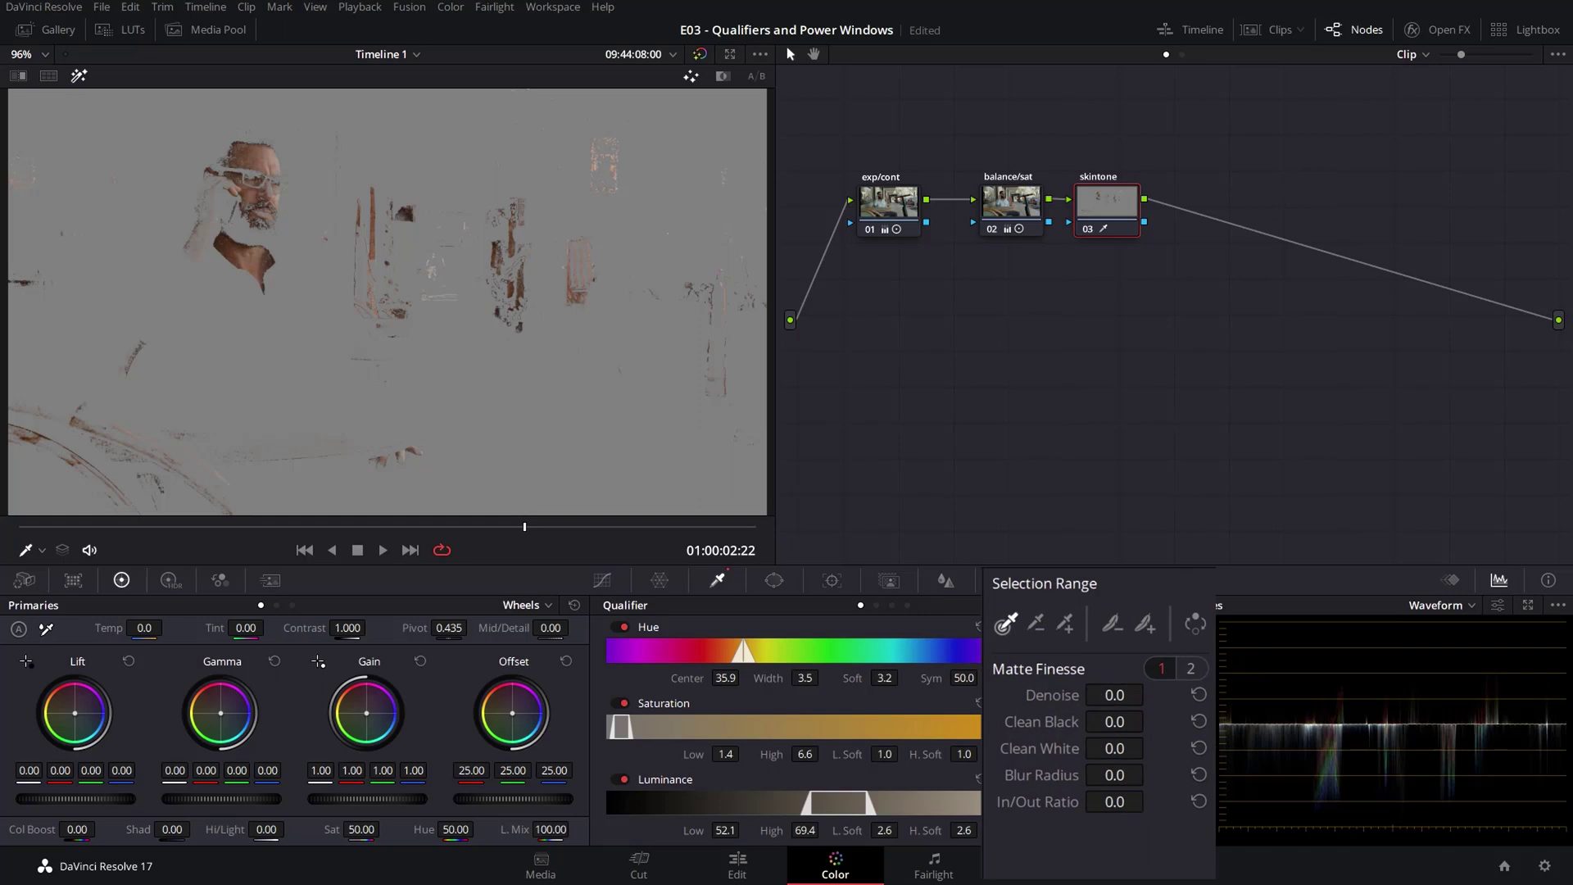
- Try out Matte Finesse with a blur radius of 3.2 and an in/out ratio of 0.2
drag(1106, 775, 1154, 719)
drag(1103, 805, 1154, 804)
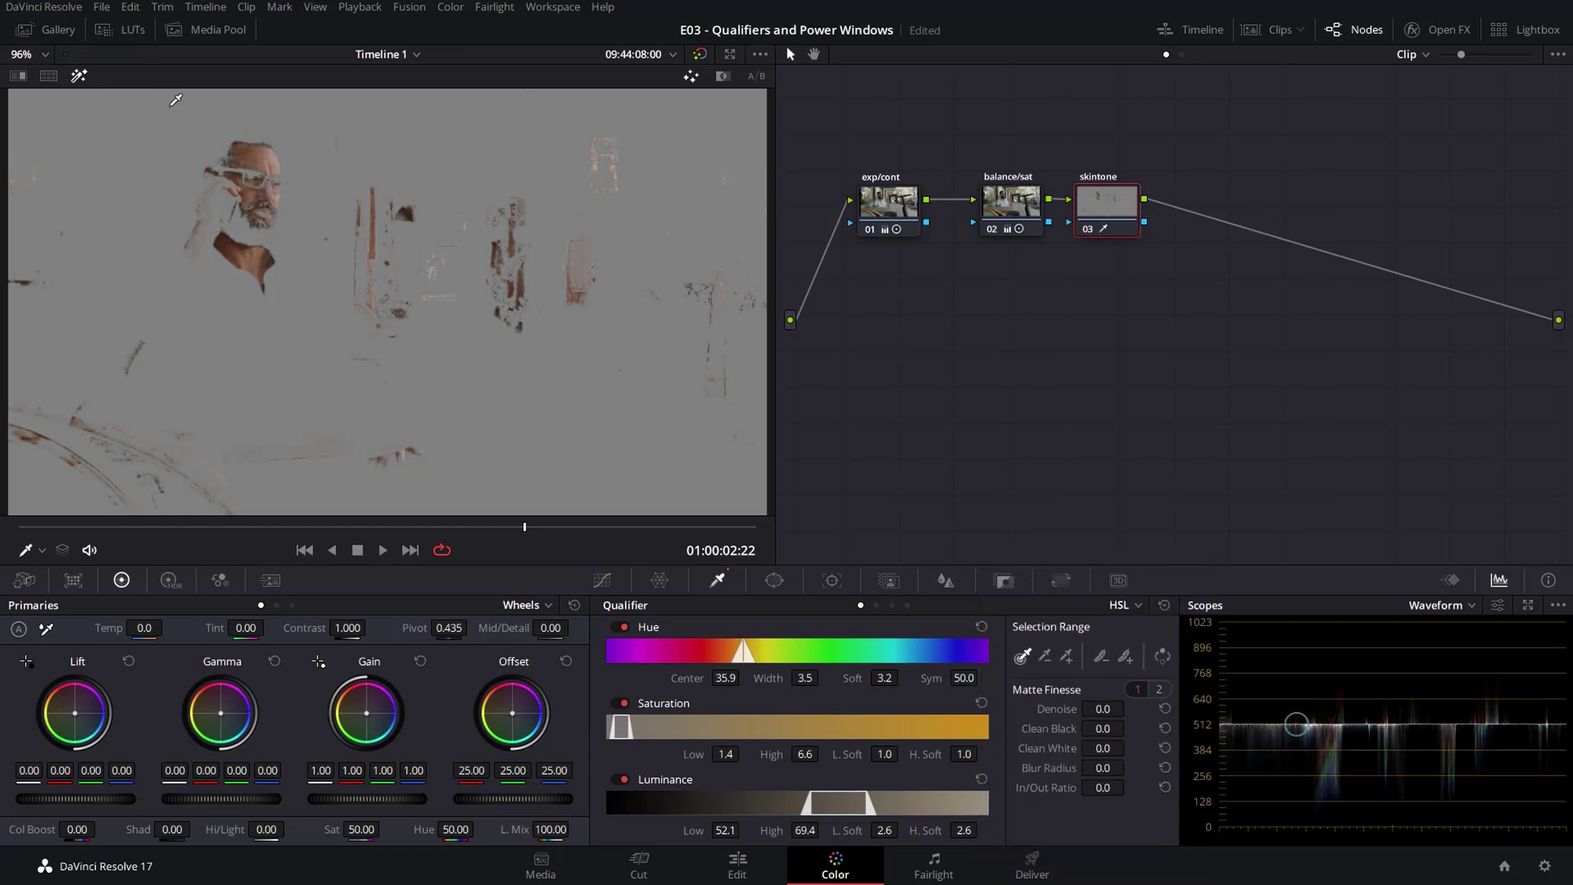
- Refine the skin qualifier: denoise 2.5, hue center 37.7 and width 8.1, saturation low 2.2, luminance from 52.9 to 68.9
scroll(177, 105, up, 4)
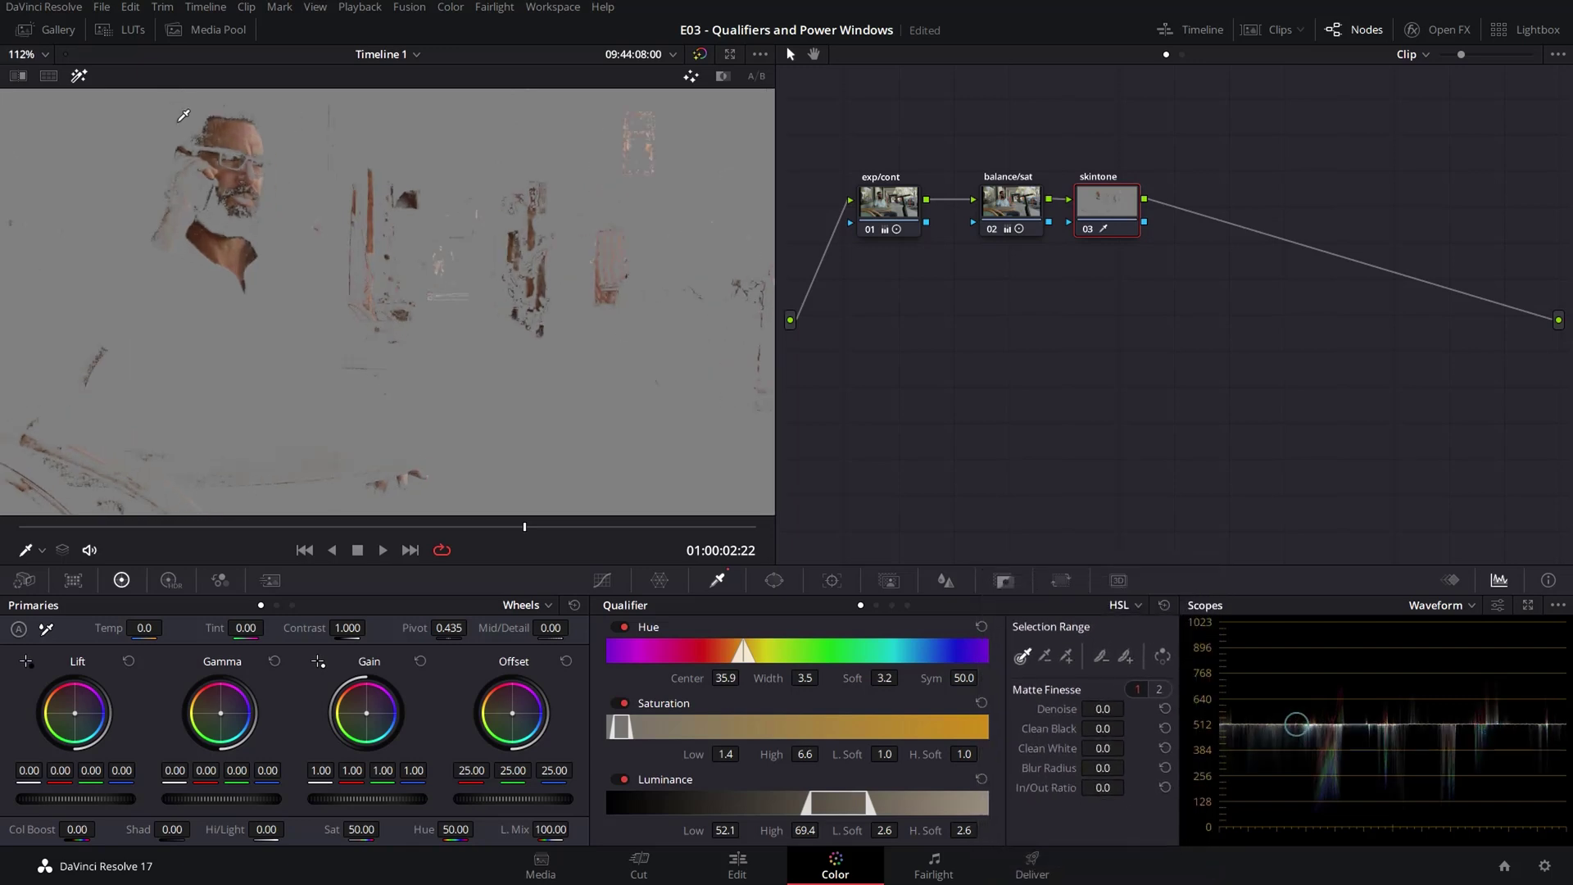
drag(1103, 709, 1129, 710)
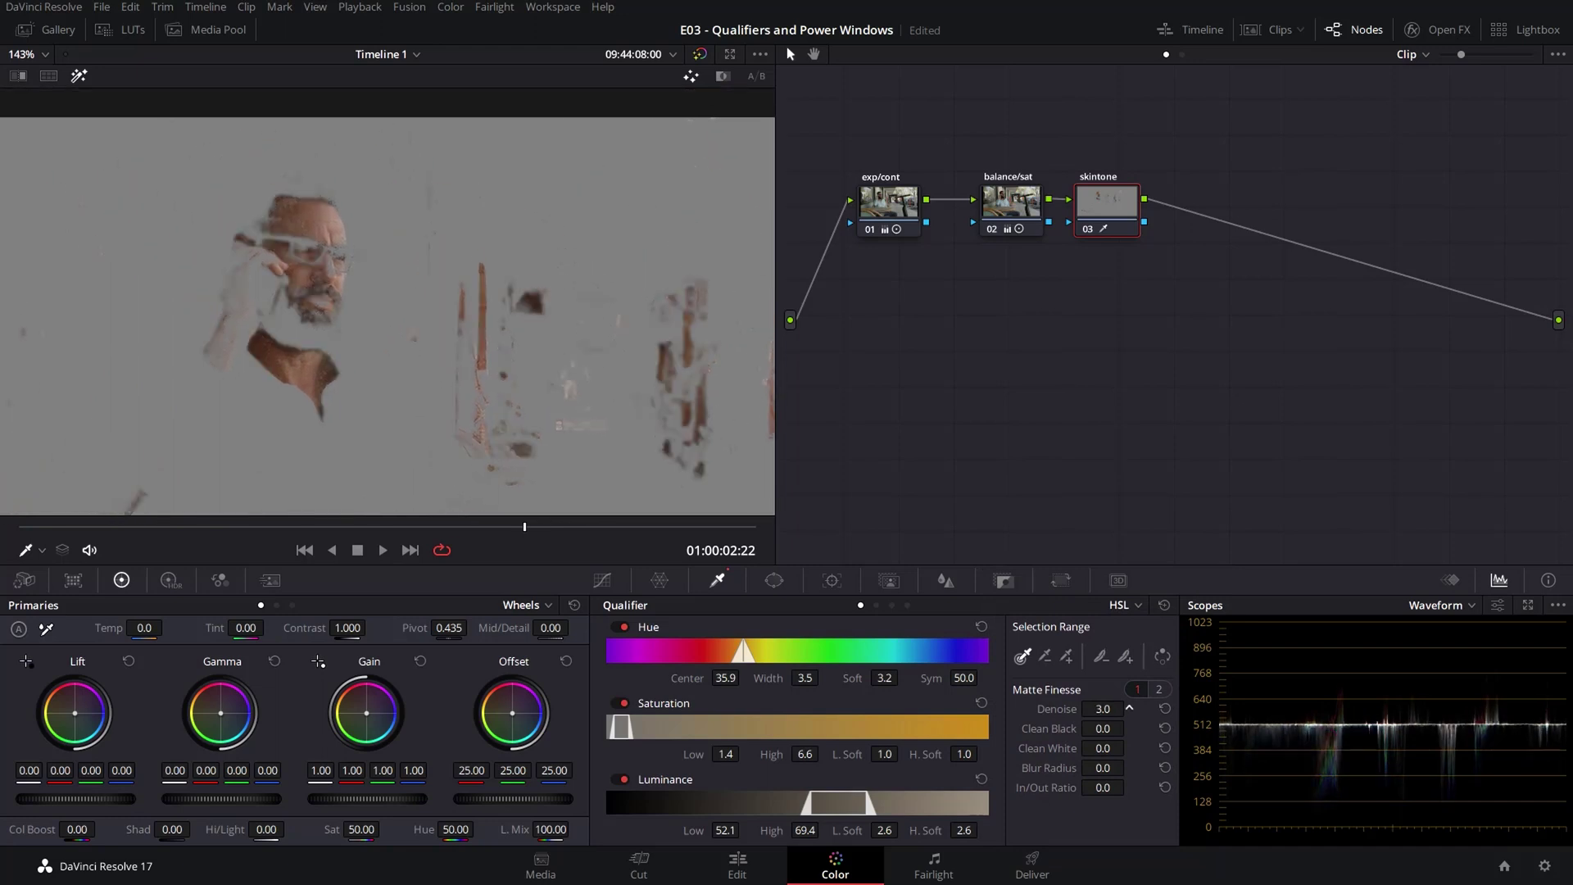
drag(805, 678, 823, 677)
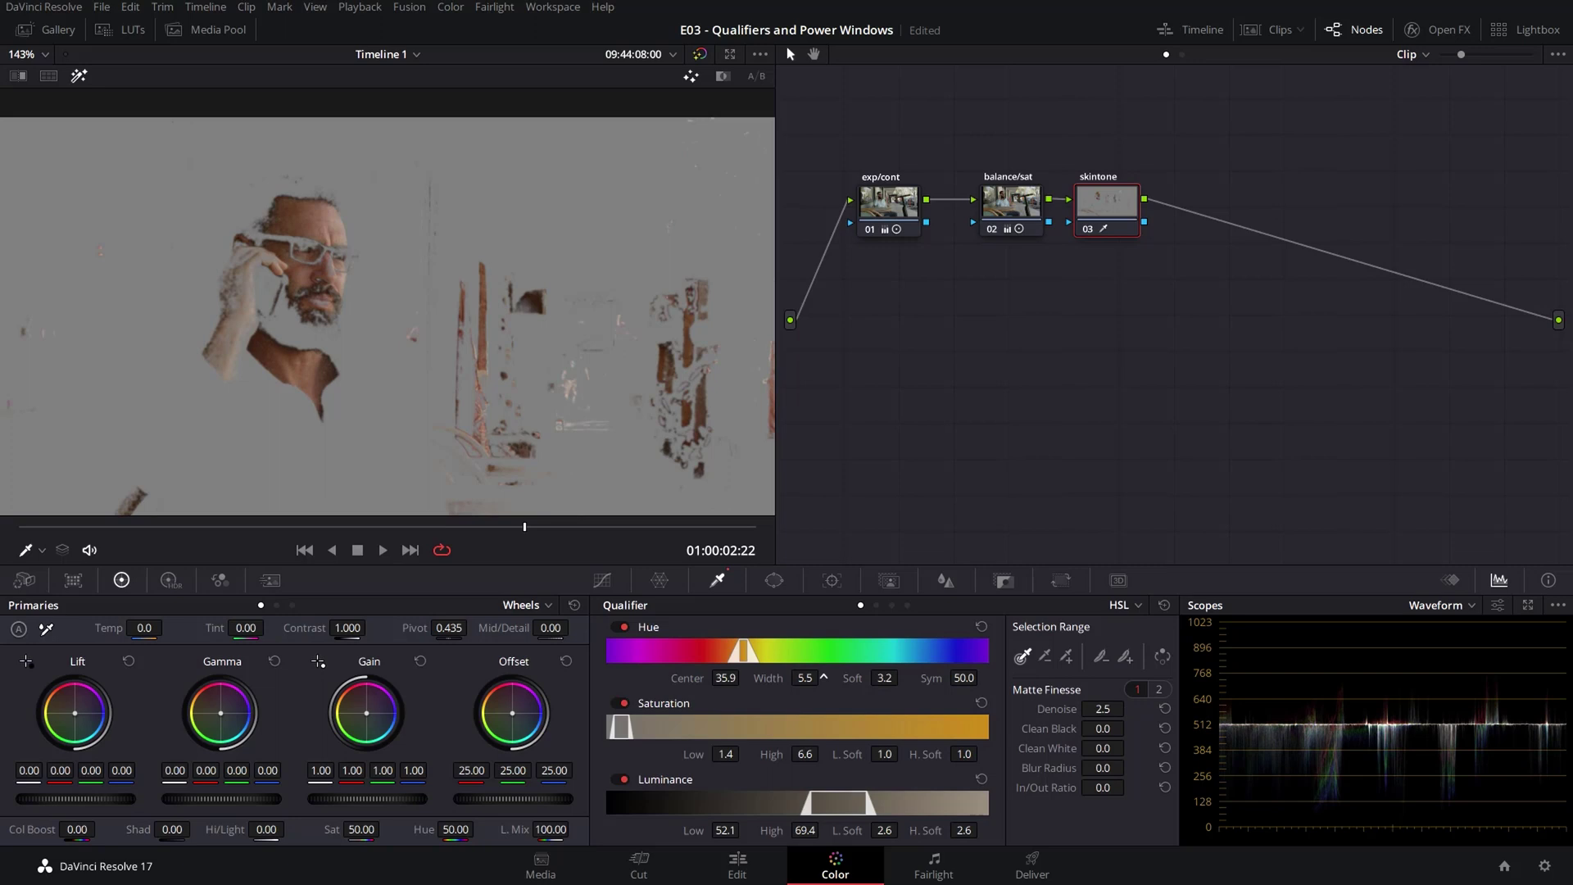
drag(728, 754, 751, 752)
drag(808, 807, 866, 808)
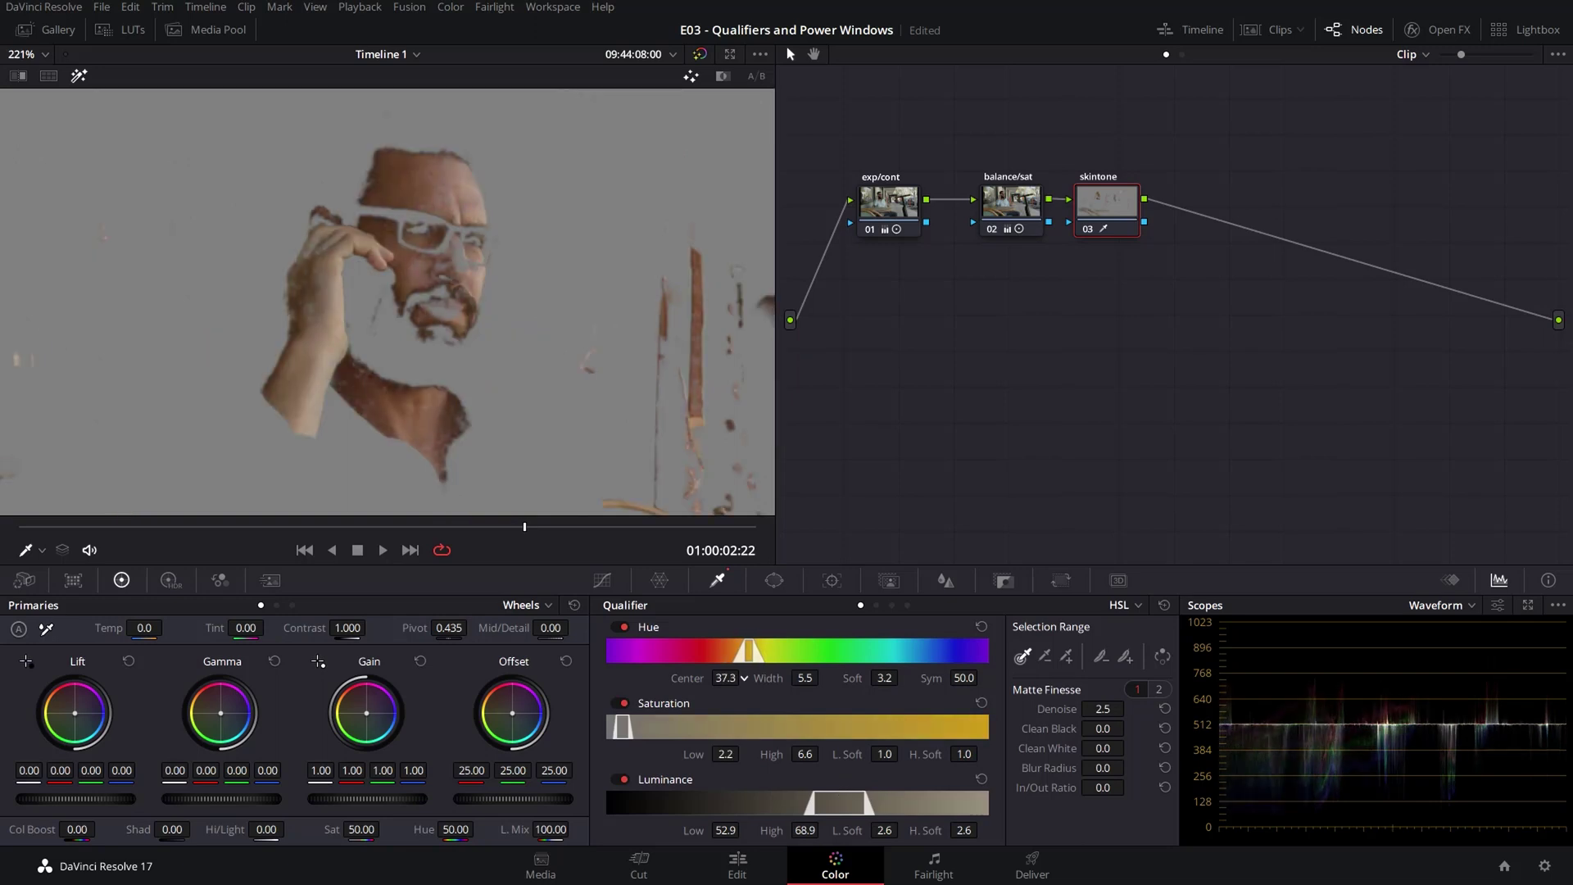
drag(748, 656, 749, 656)
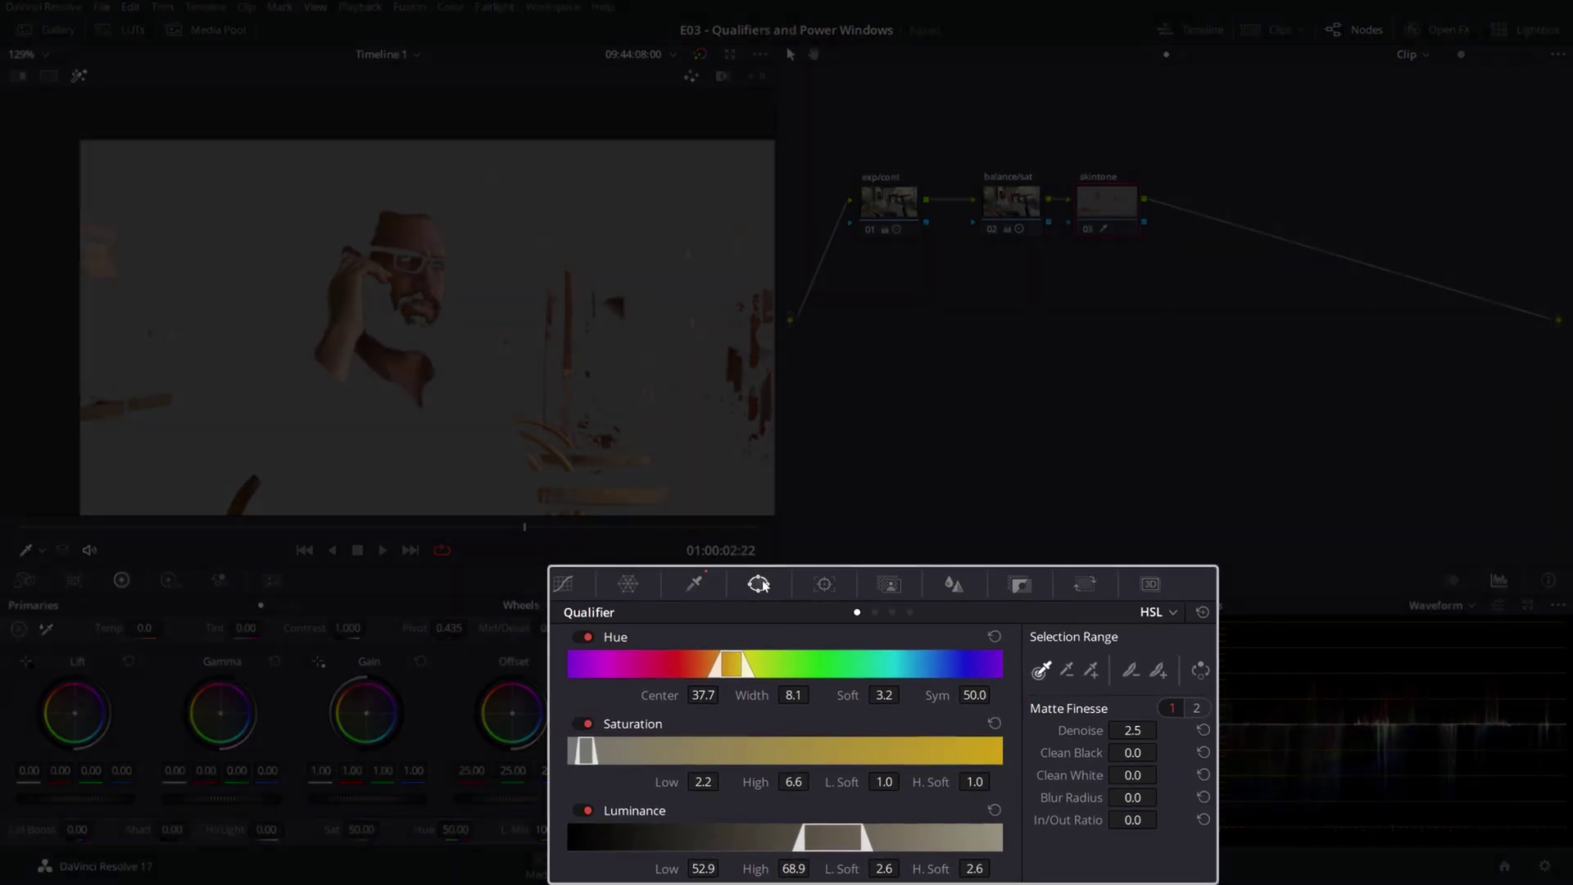
- Add a circle power window around the man's head and raised hand, with aspect 35.67, pan 45.83 and tilt 52.30
click(776, 581)
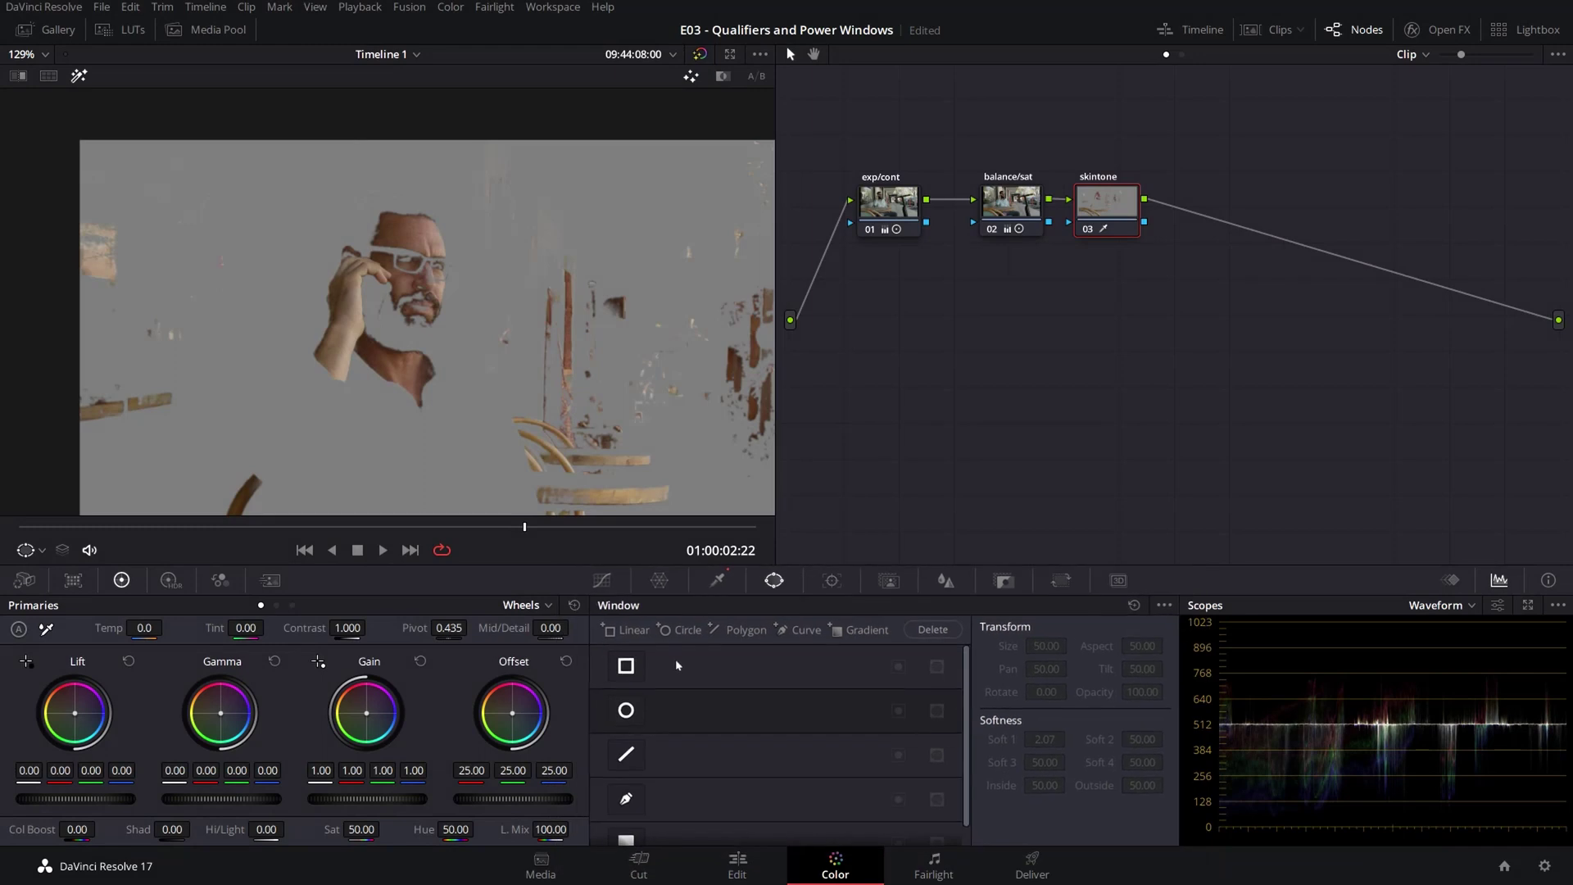
click(626, 710)
drag(592, 405, 397, 297)
drag(390, 395, 379, 438)
mouse_move(406, 338)
mouse_down()
mouse_move(405, 362)
mouse_move(404, 346)
mouse_up()
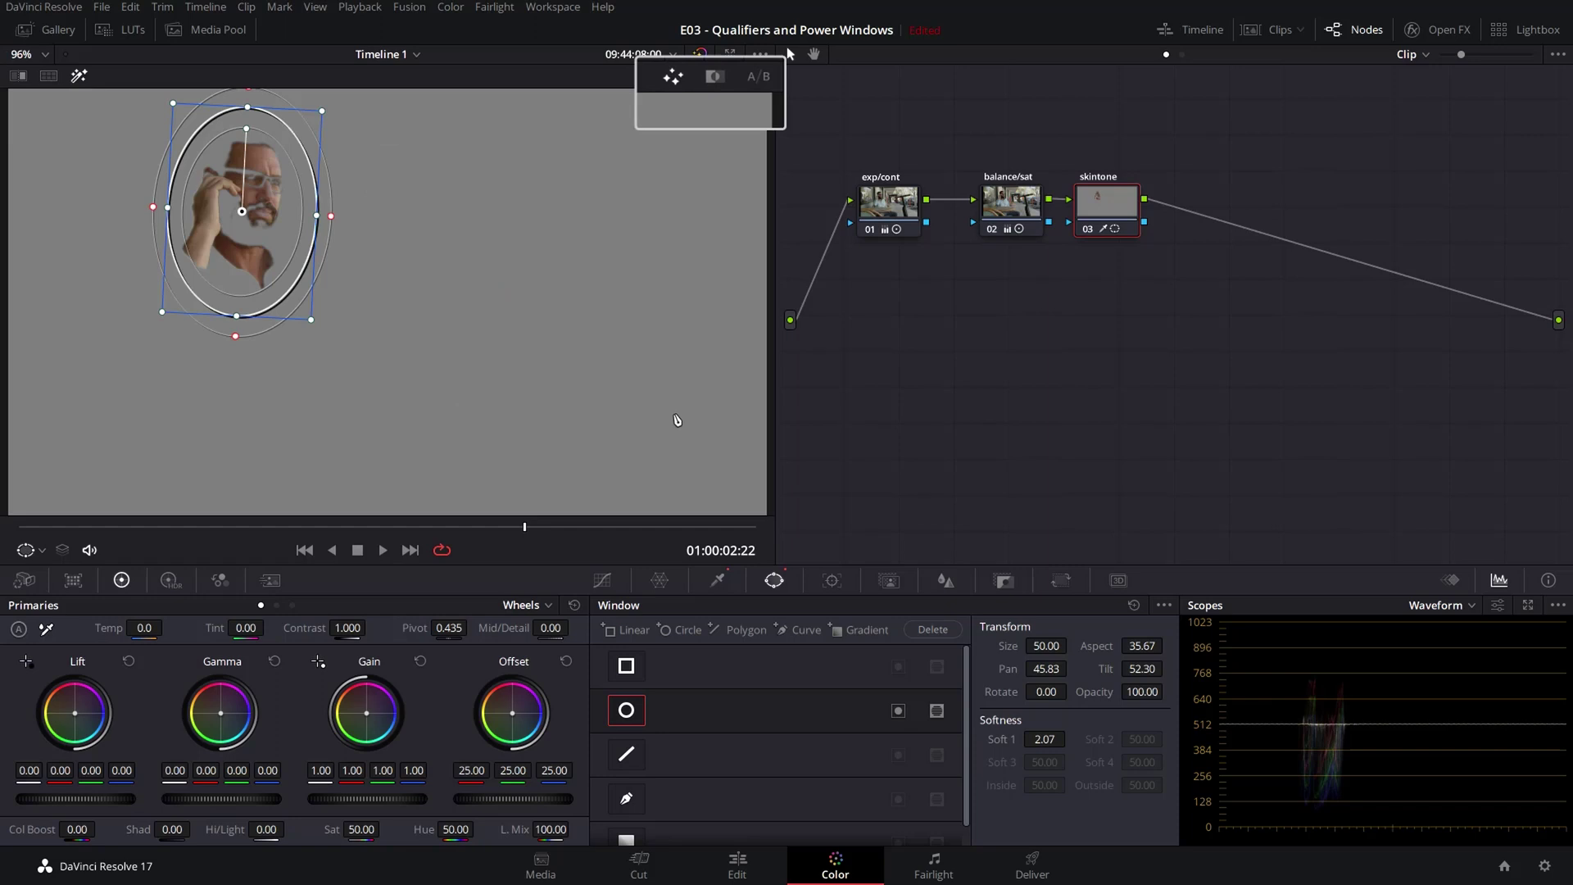
- Inspect the skin selection as a black-and-white matte, return to the standard highlight and turn highlighting off
click(714, 76)
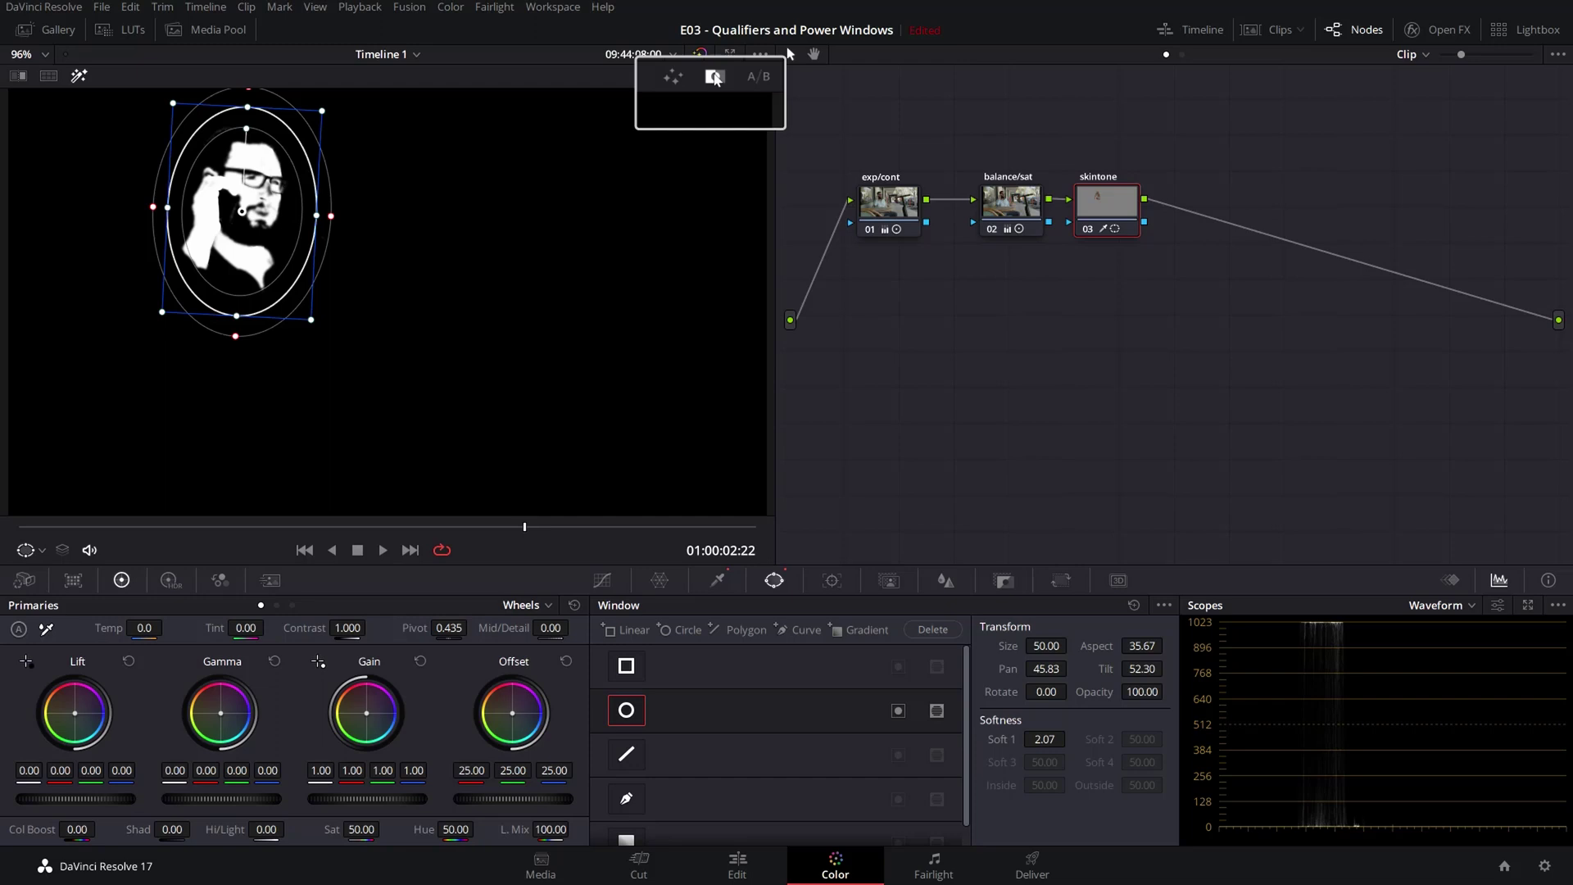
click(674, 76)
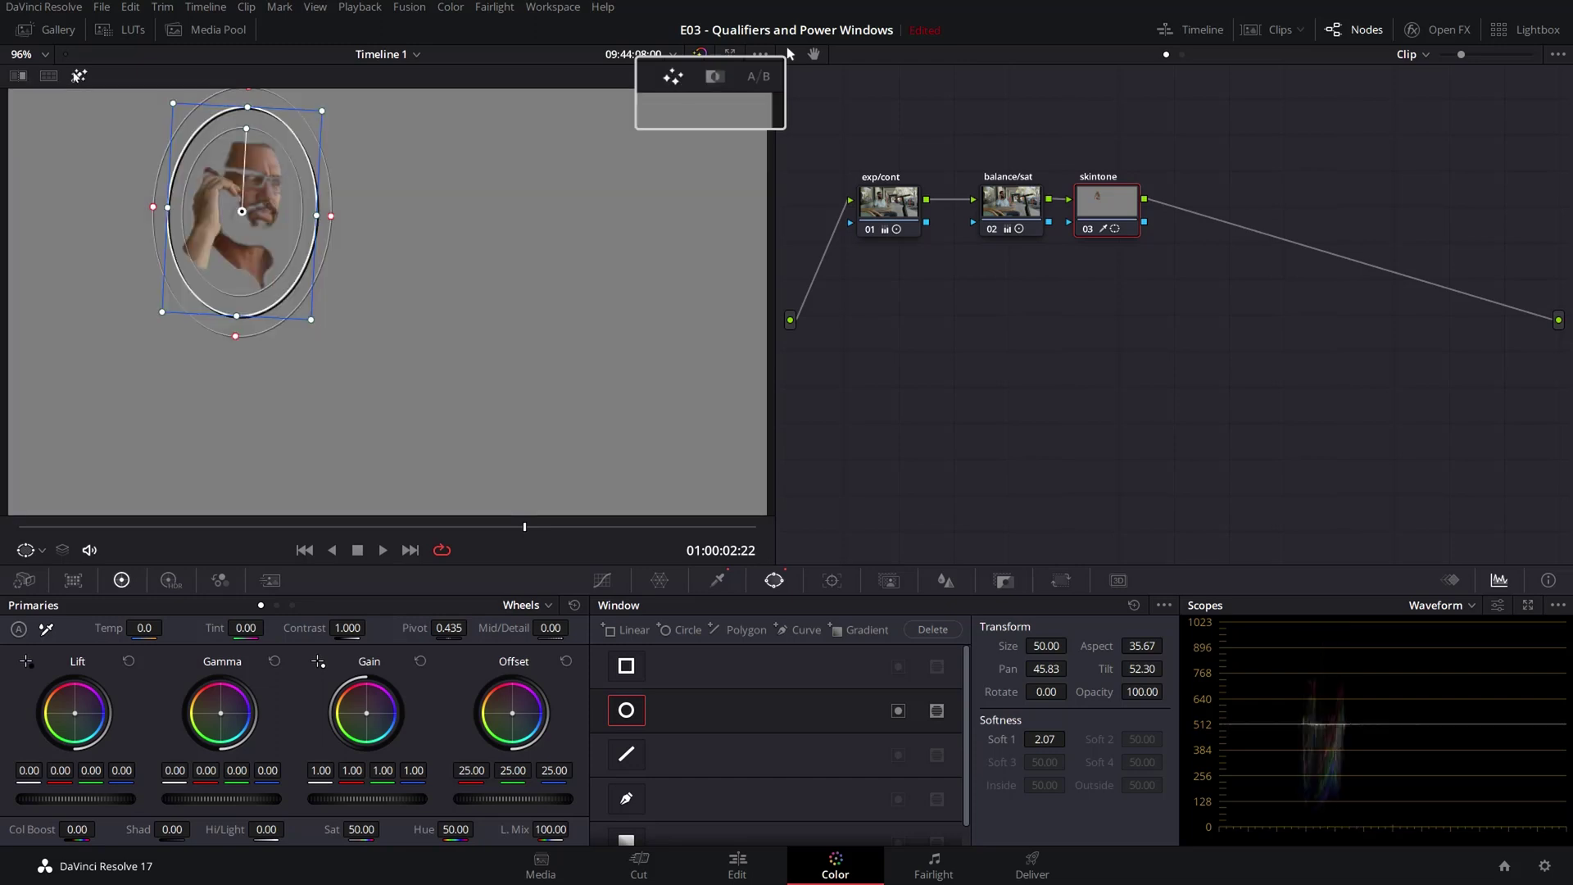
click(78, 76)
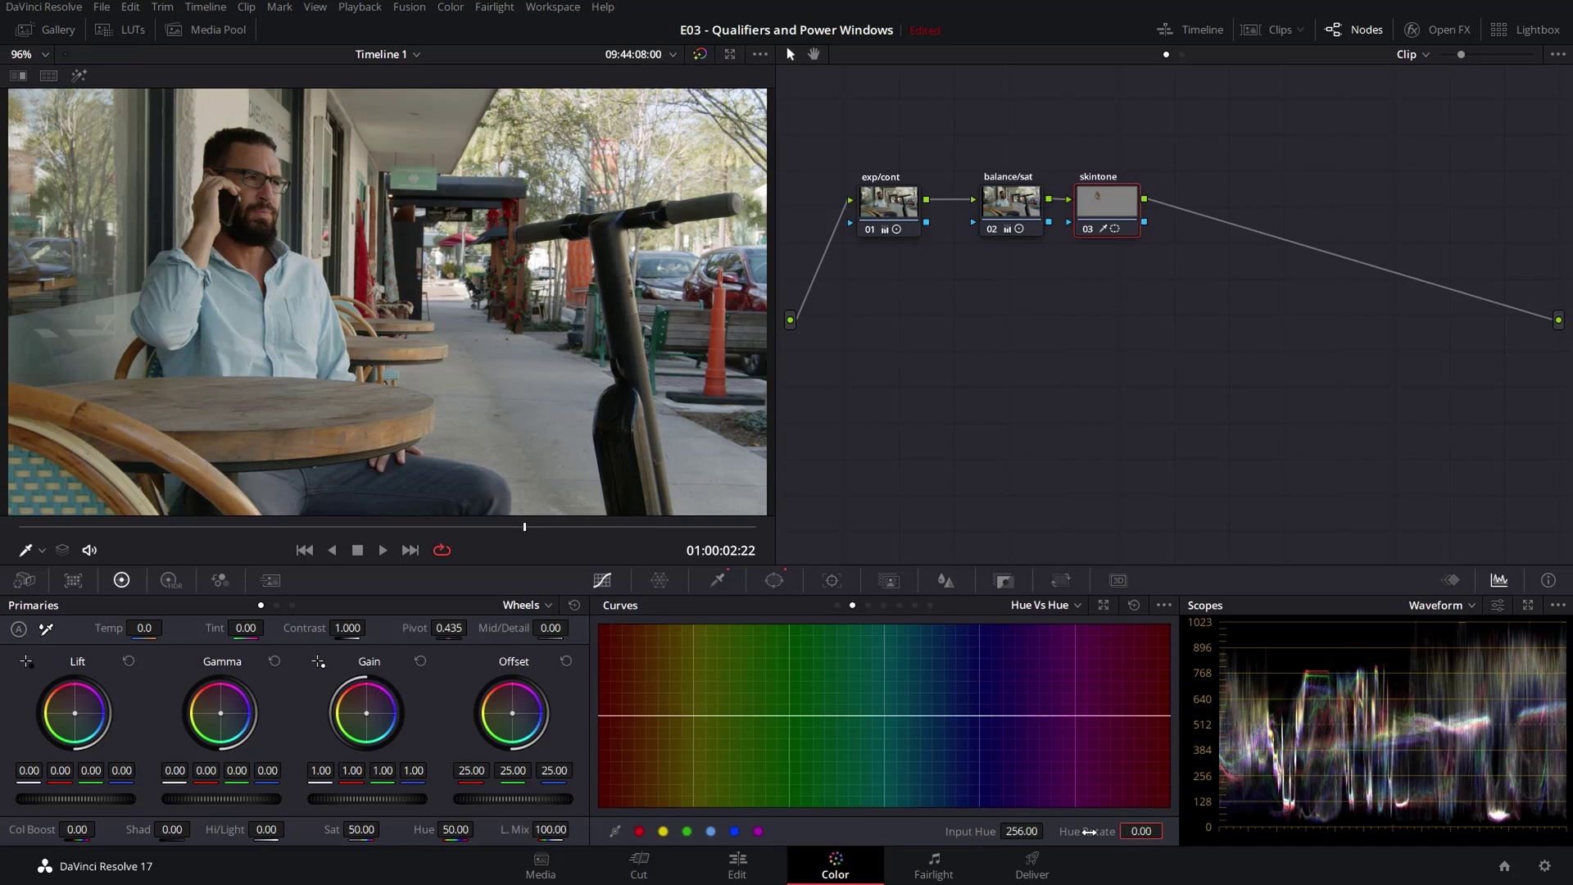
- Rotate the red hue by 4.65 with the Hue vs Hue curve and raise the master gamma to 0.01
click(639, 831)
mouse_move(1141, 831)
mouse_down()
mouse_move(1201, 830)
mouse_move(1151, 831)
mouse_up()
drag(217, 799, 230, 799)
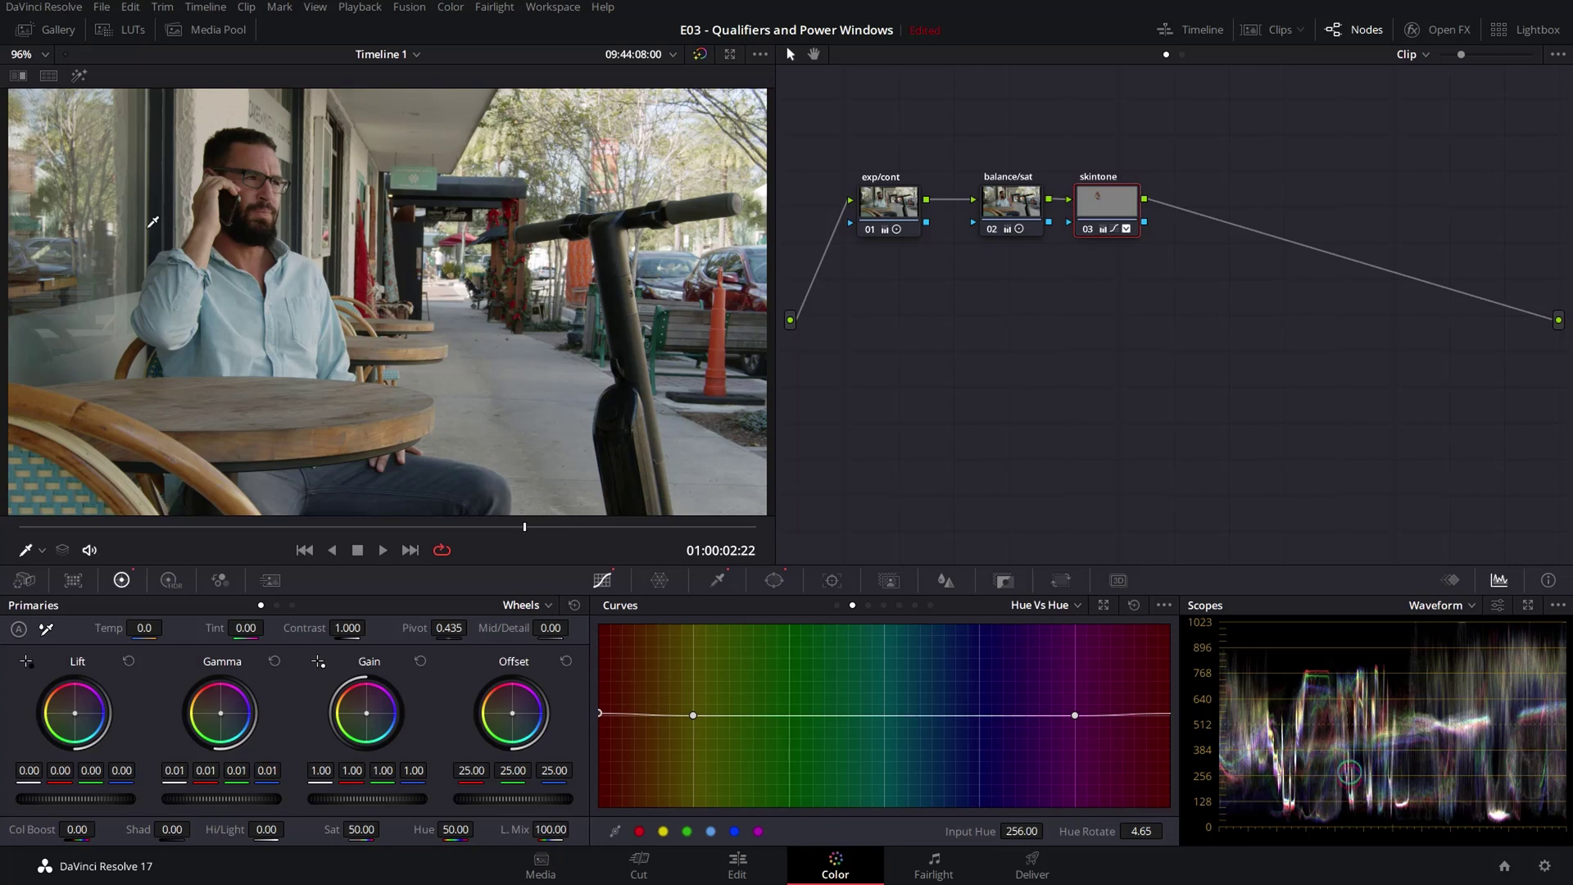
- Scrub through the clip to check how the circle window fits the moving head, and preview the highlighted selection
scroll(122, 154, up, 5)
drag(122, 154, 373, 331)
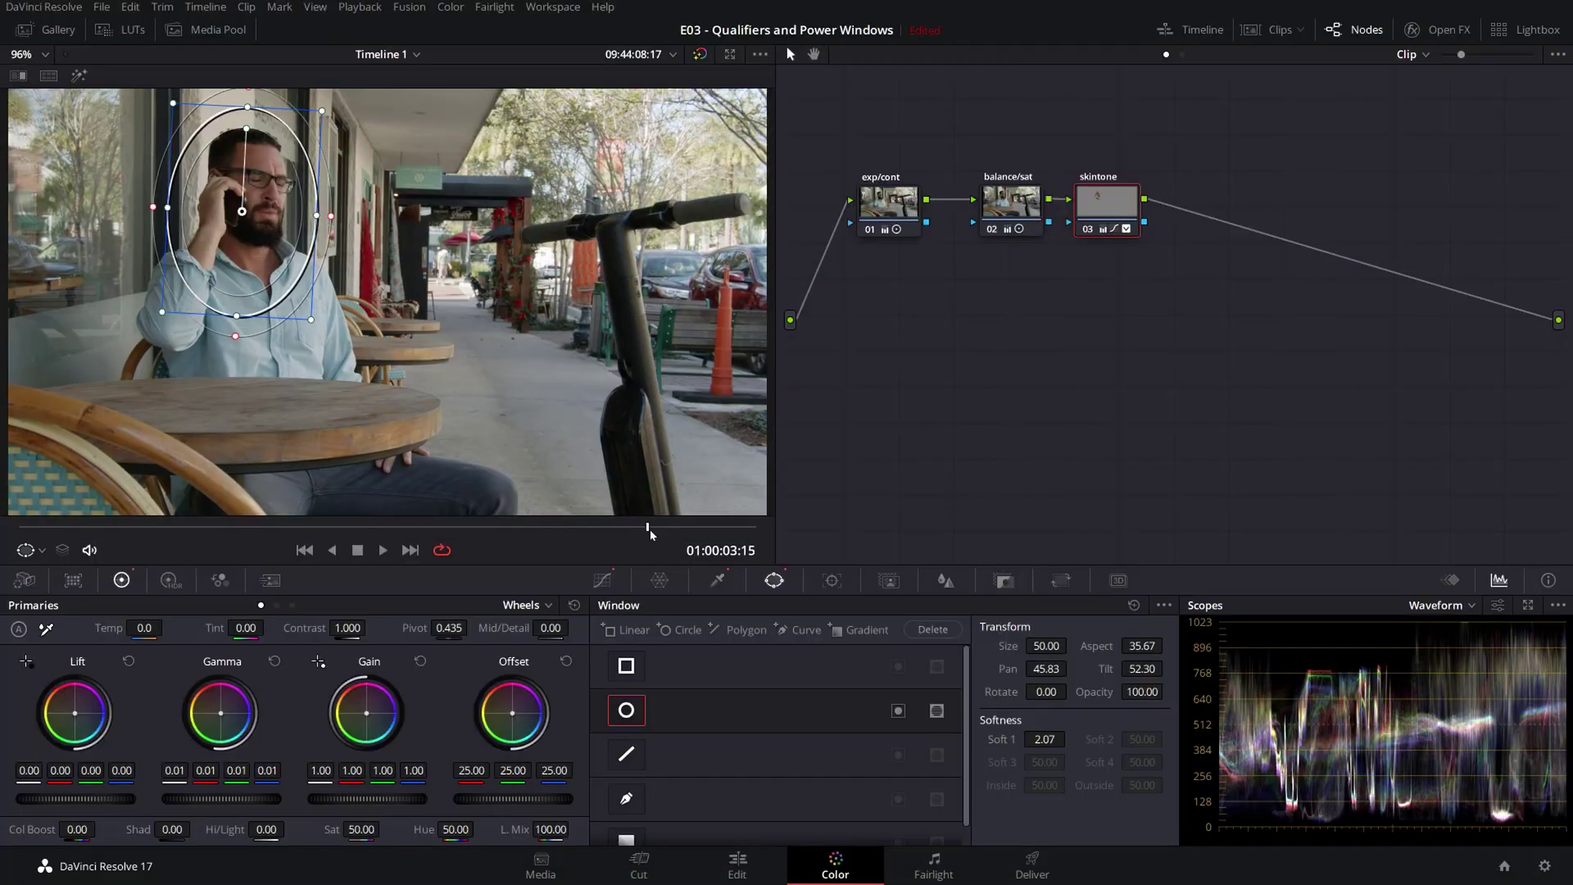
drag(649, 529, 114, 537)
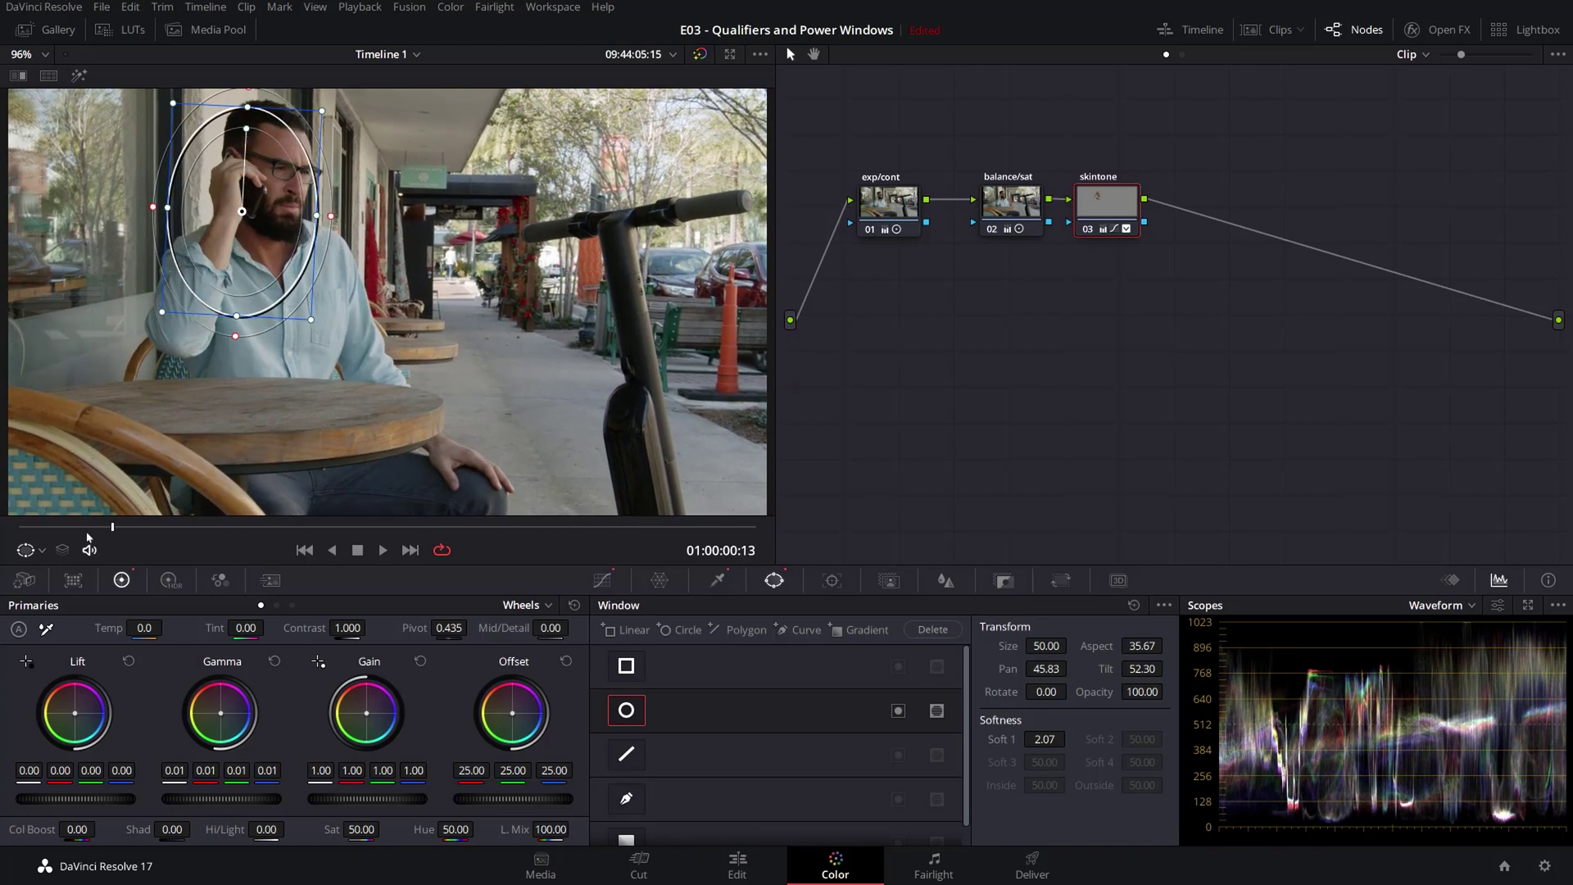
click(79, 76)
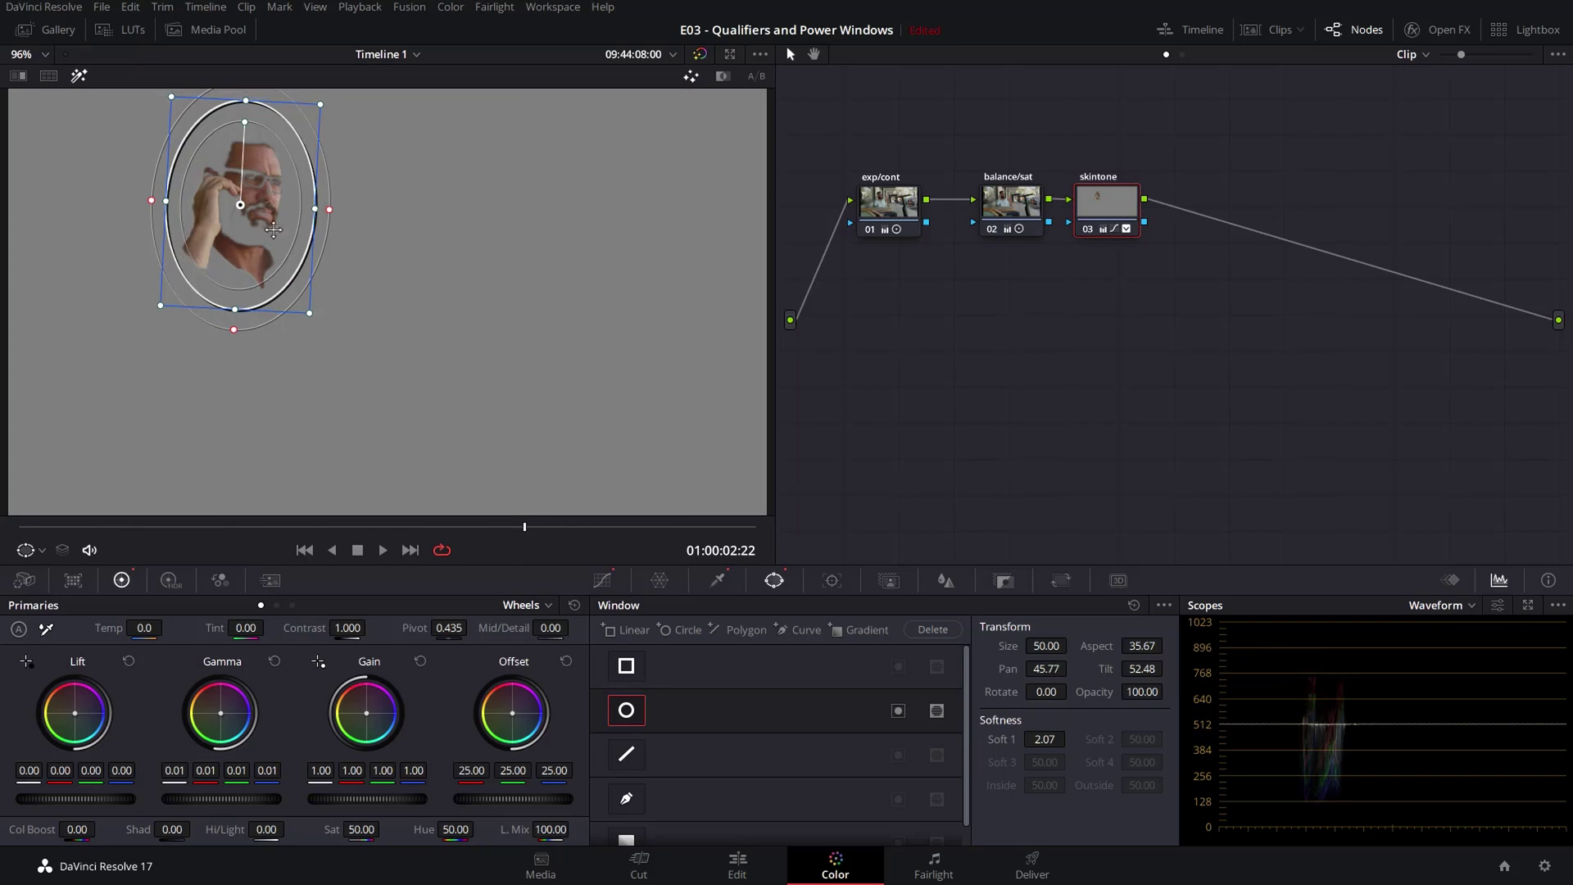
click(79, 75)
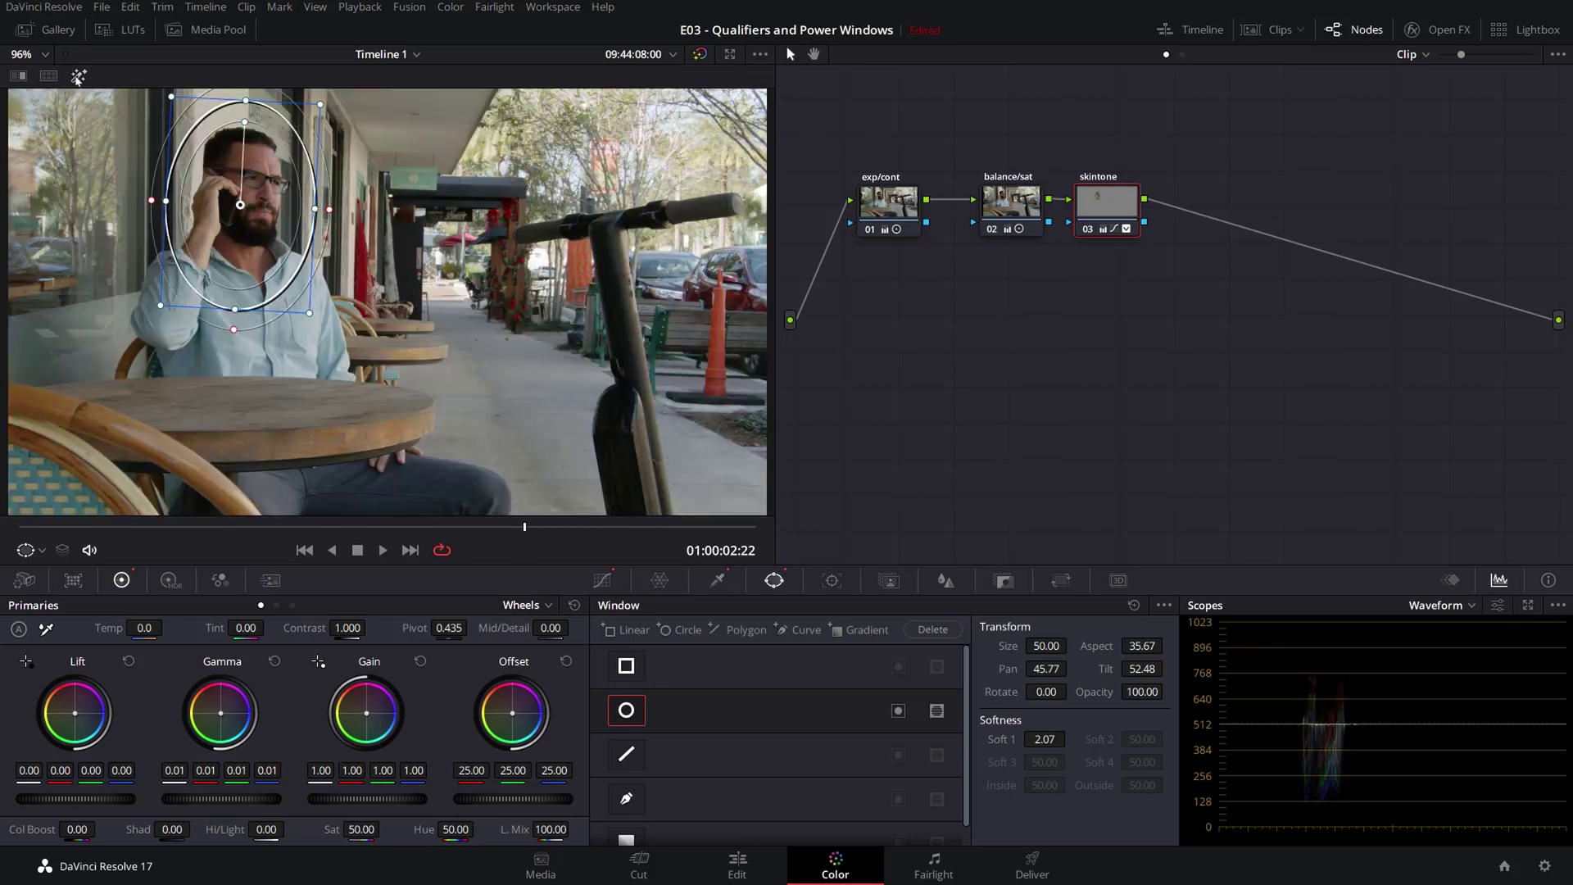
- Track the circle window forward and backward with the cloud tracker and scrub the clip to verify the track
click(832, 580)
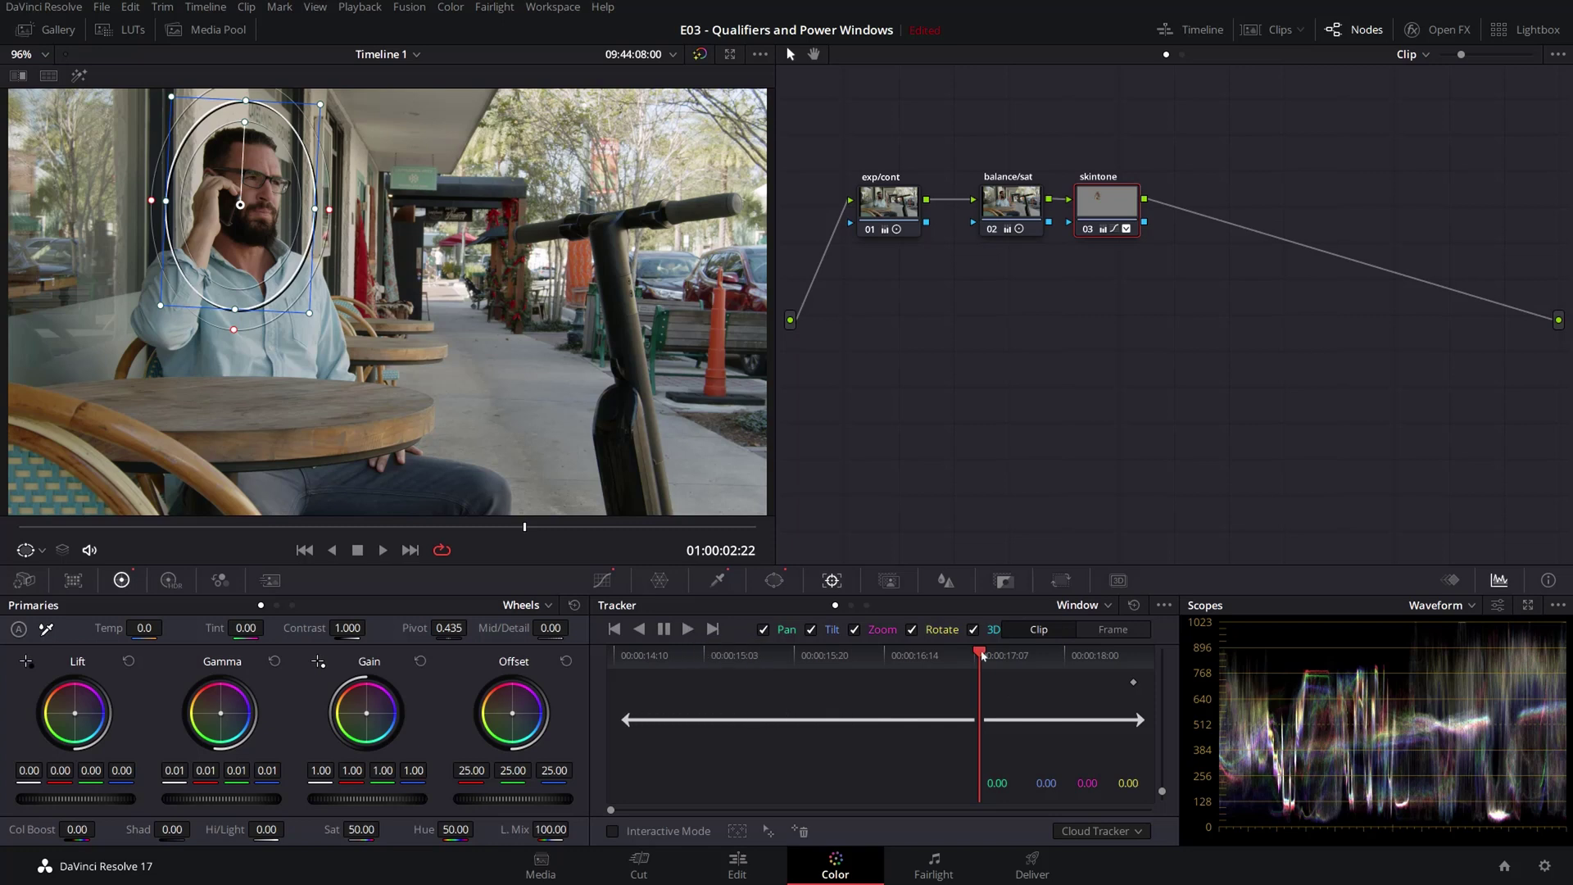
click(688, 628)
click(1007, 658)
drag(1010, 660, 983, 662)
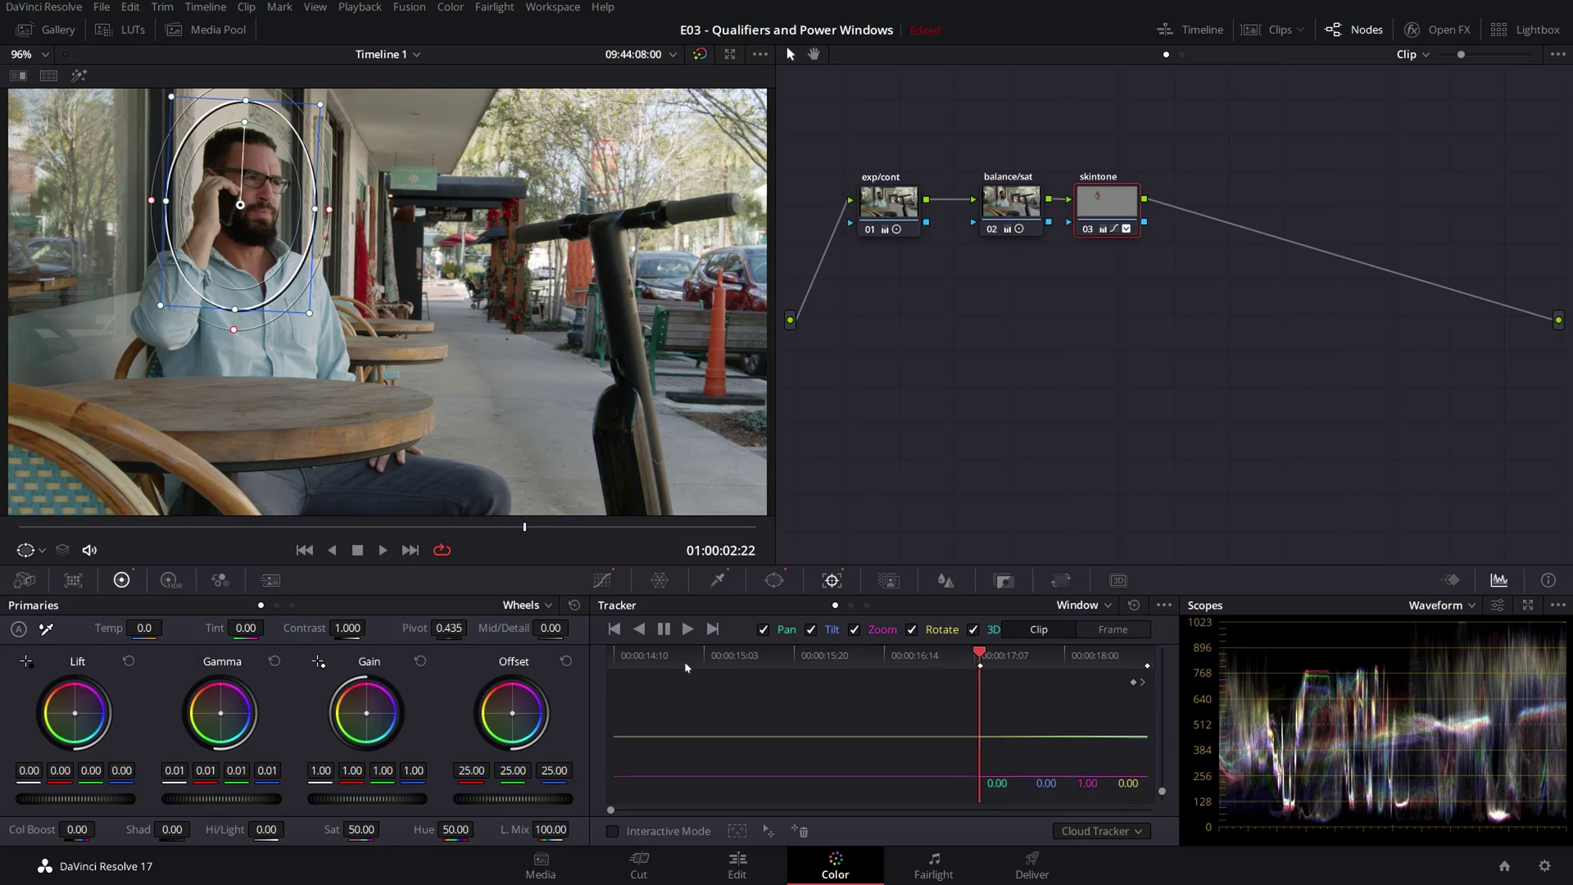
click(640, 629)
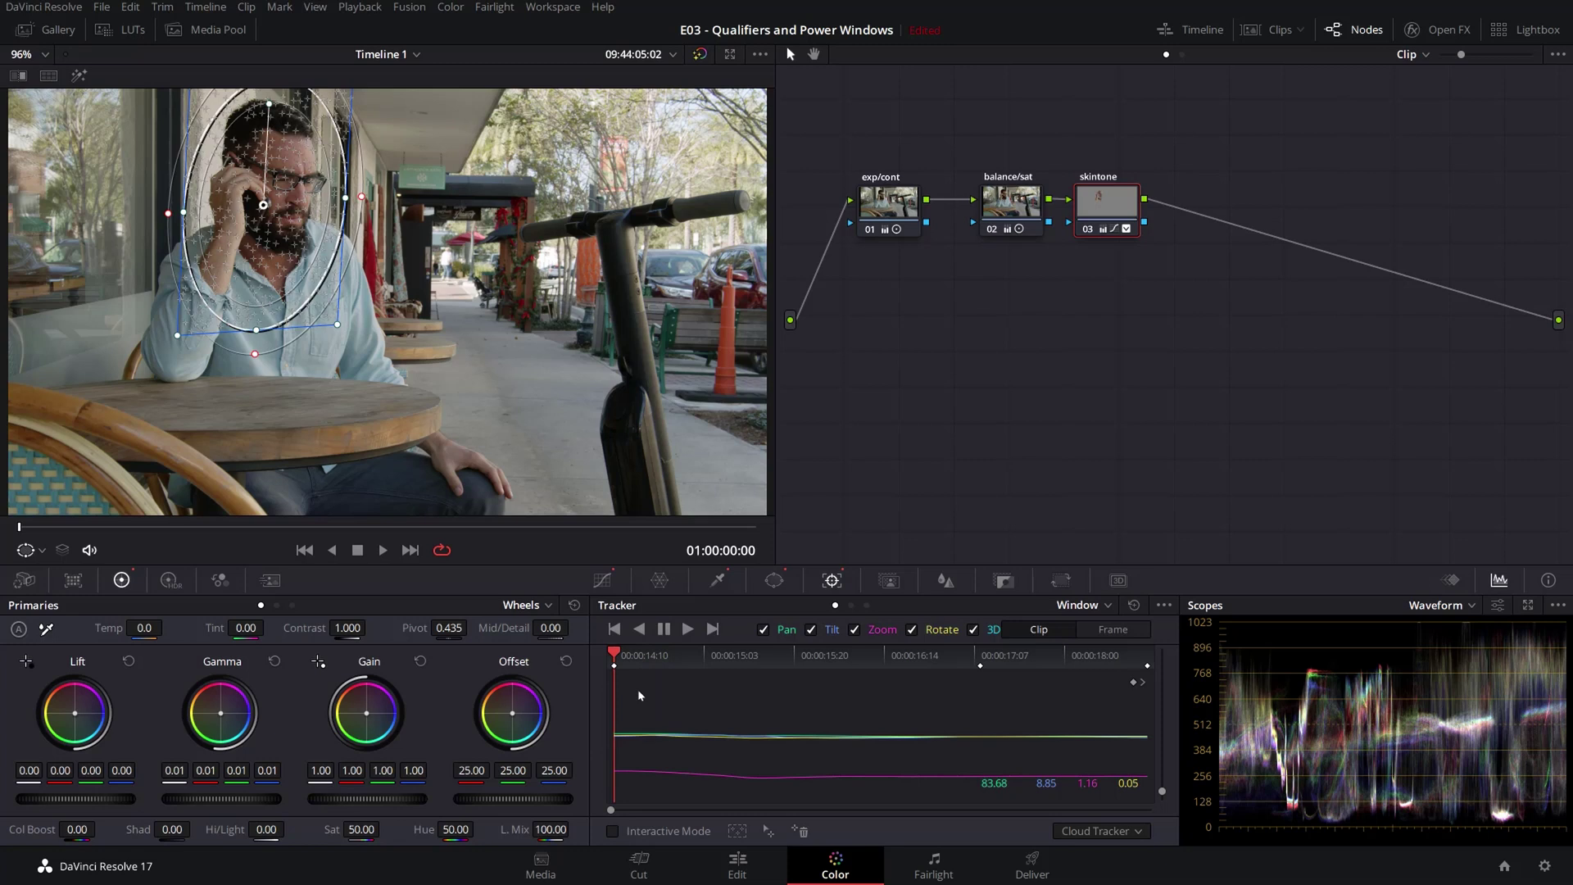
drag(616, 656, 758, 665)
click(718, 581)
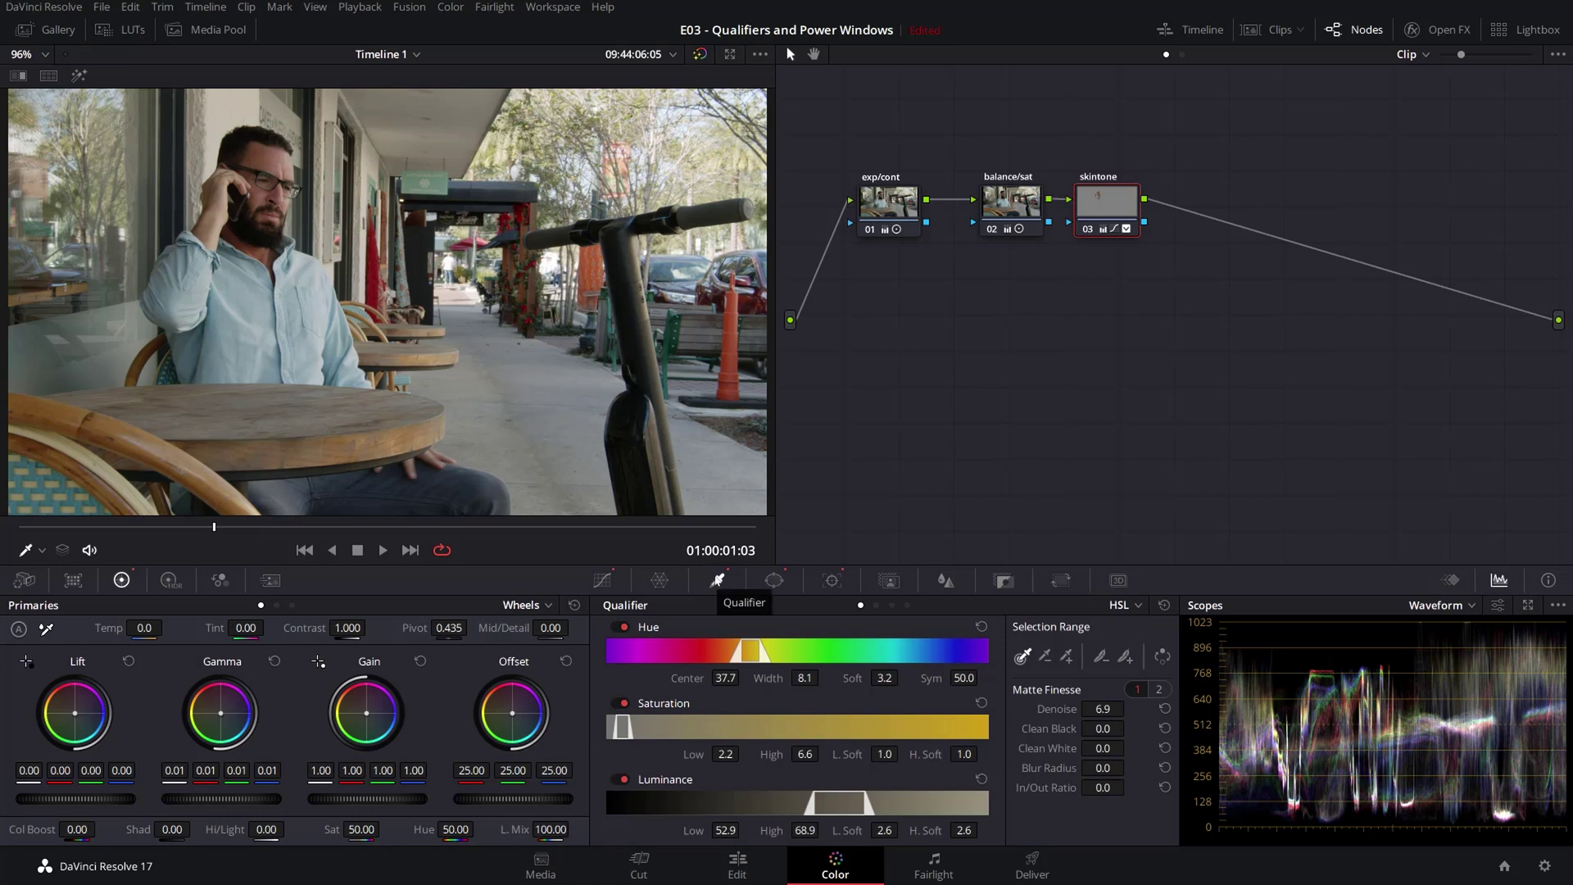
click(833, 580)
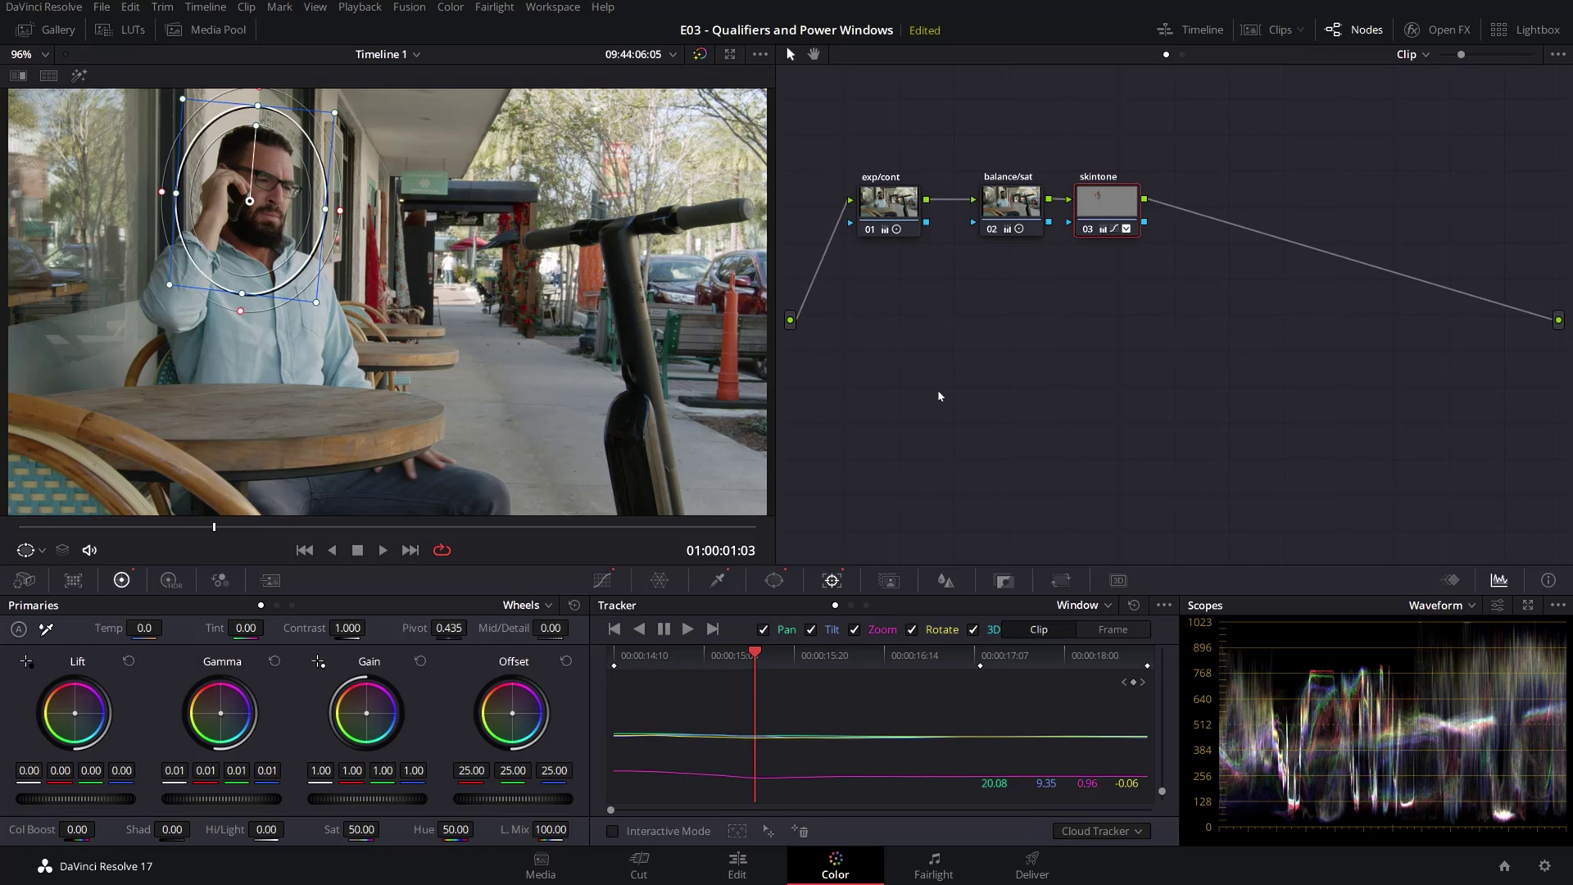
click(774, 580)
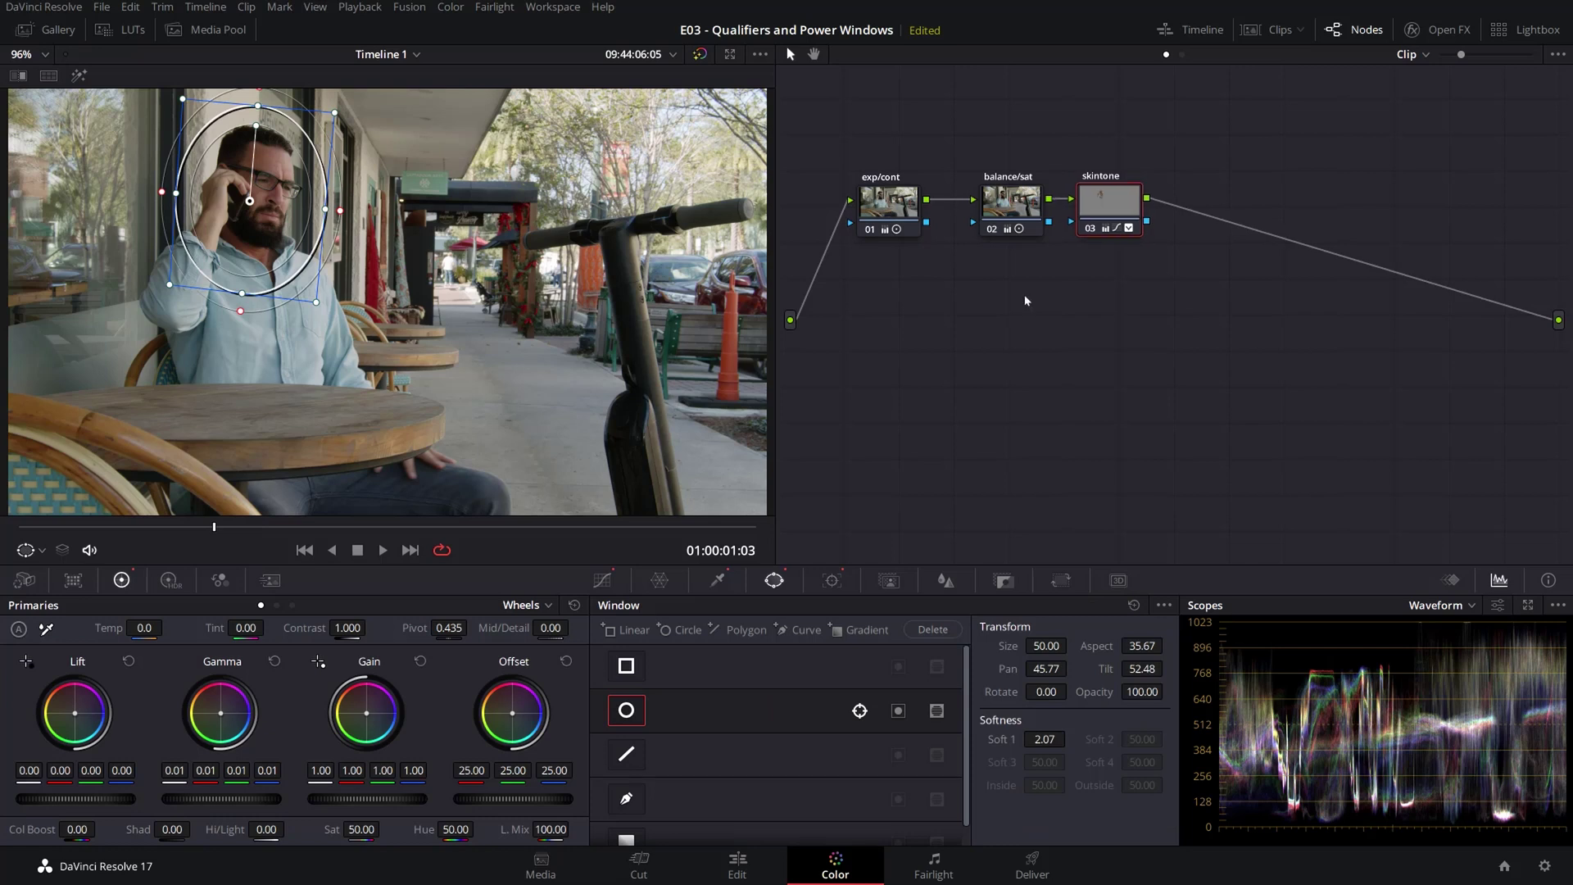
- Add a node parallel to the skintone node, place it beneath that node and label it shirt
right_click(1106, 202)
mouse_move(1150, 286)
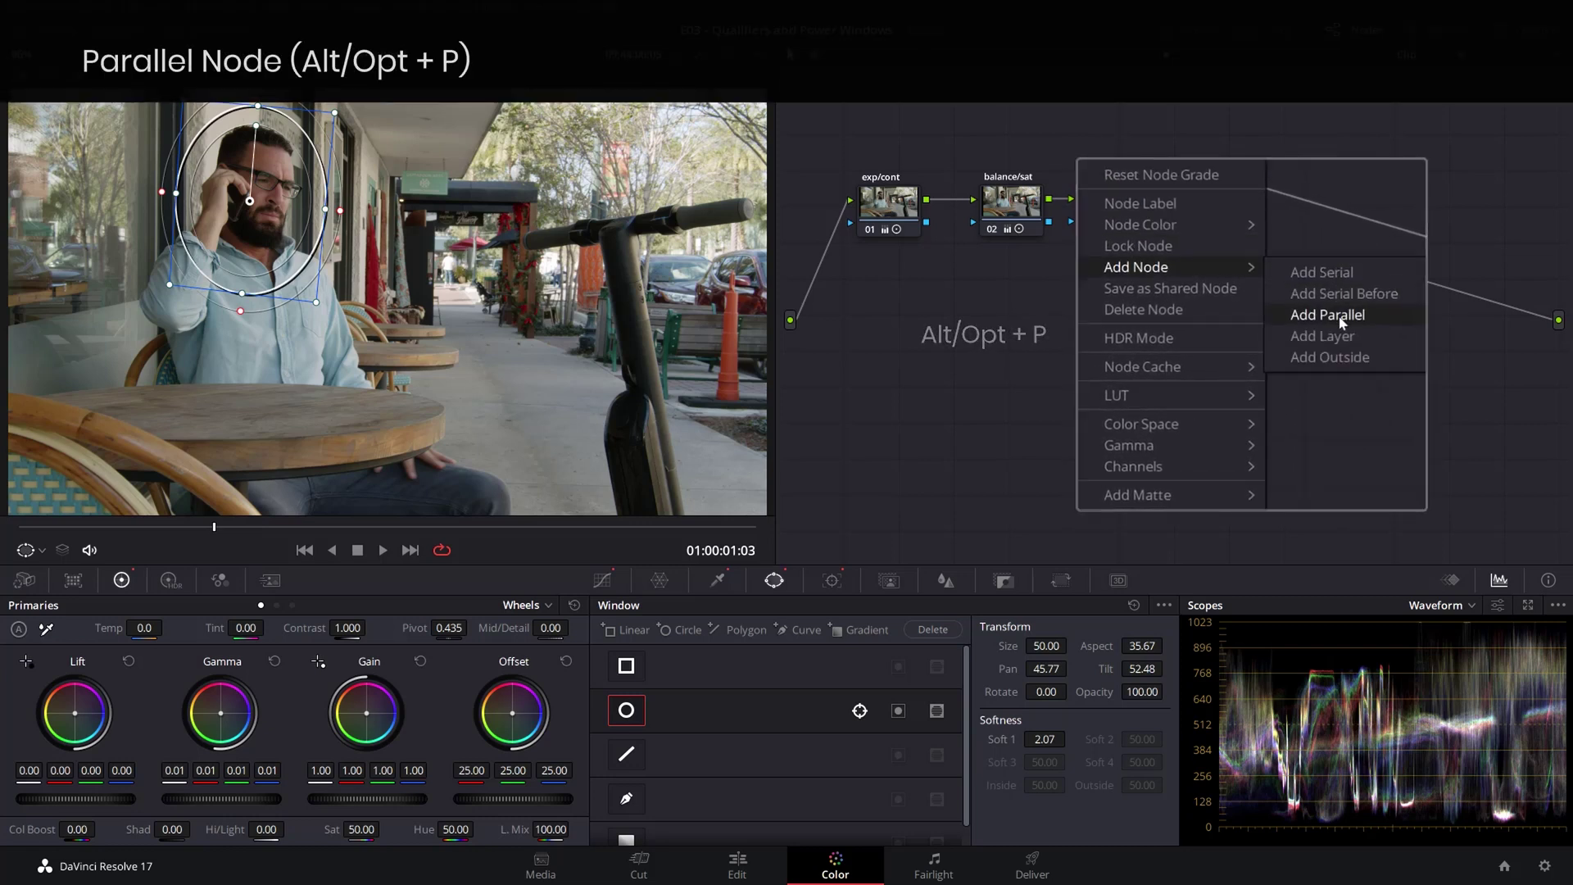
click(1325, 327)
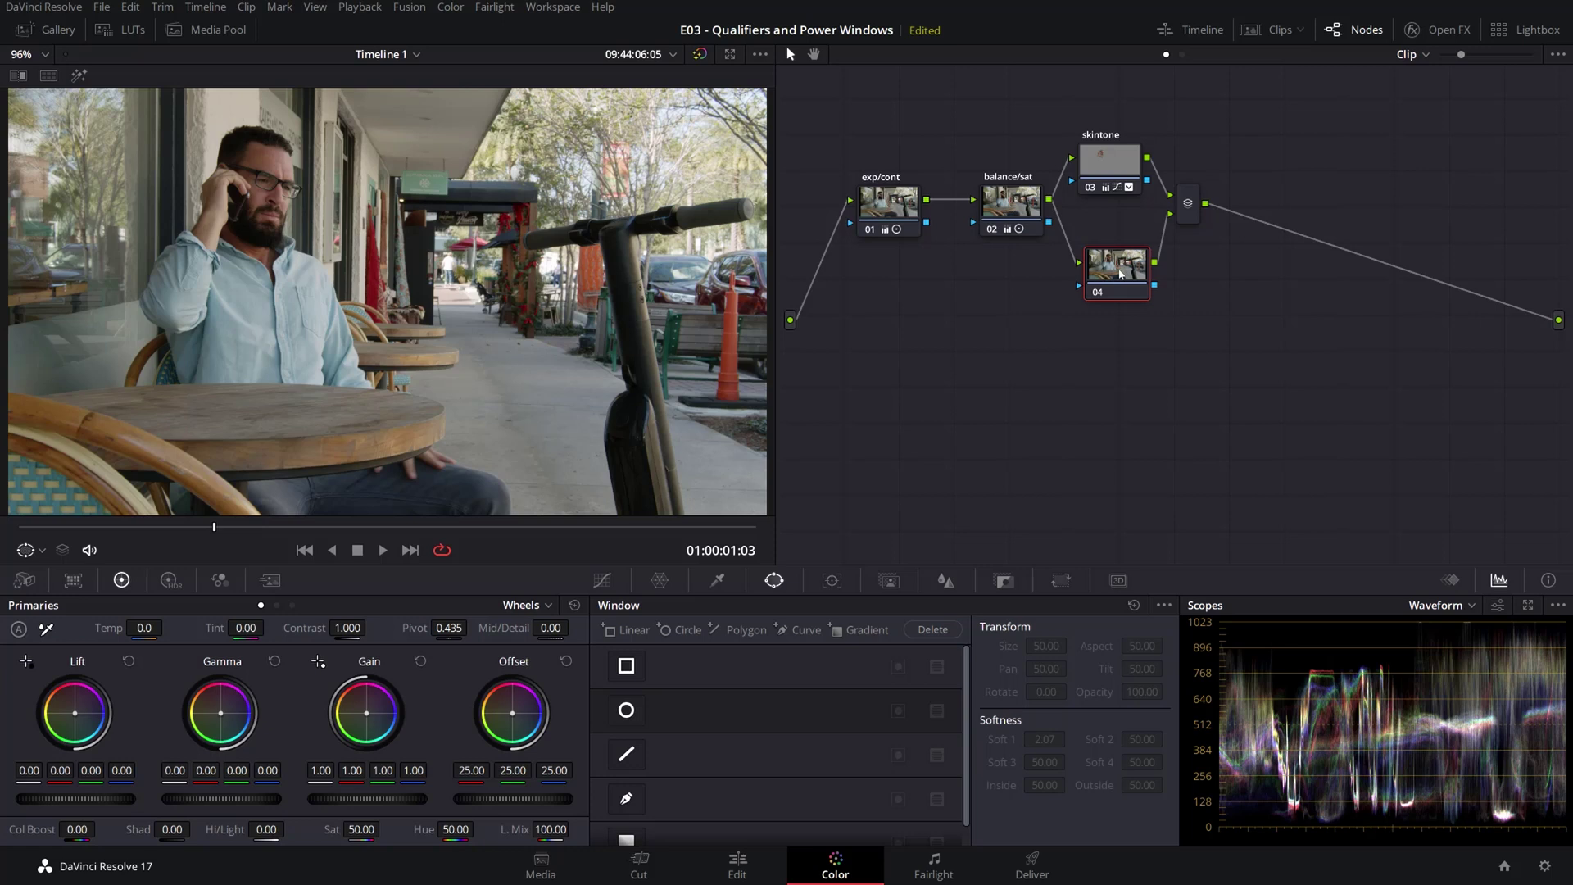
drag(1120, 275, 1114, 287)
key(Tab)
text(shirt)
key(Return)
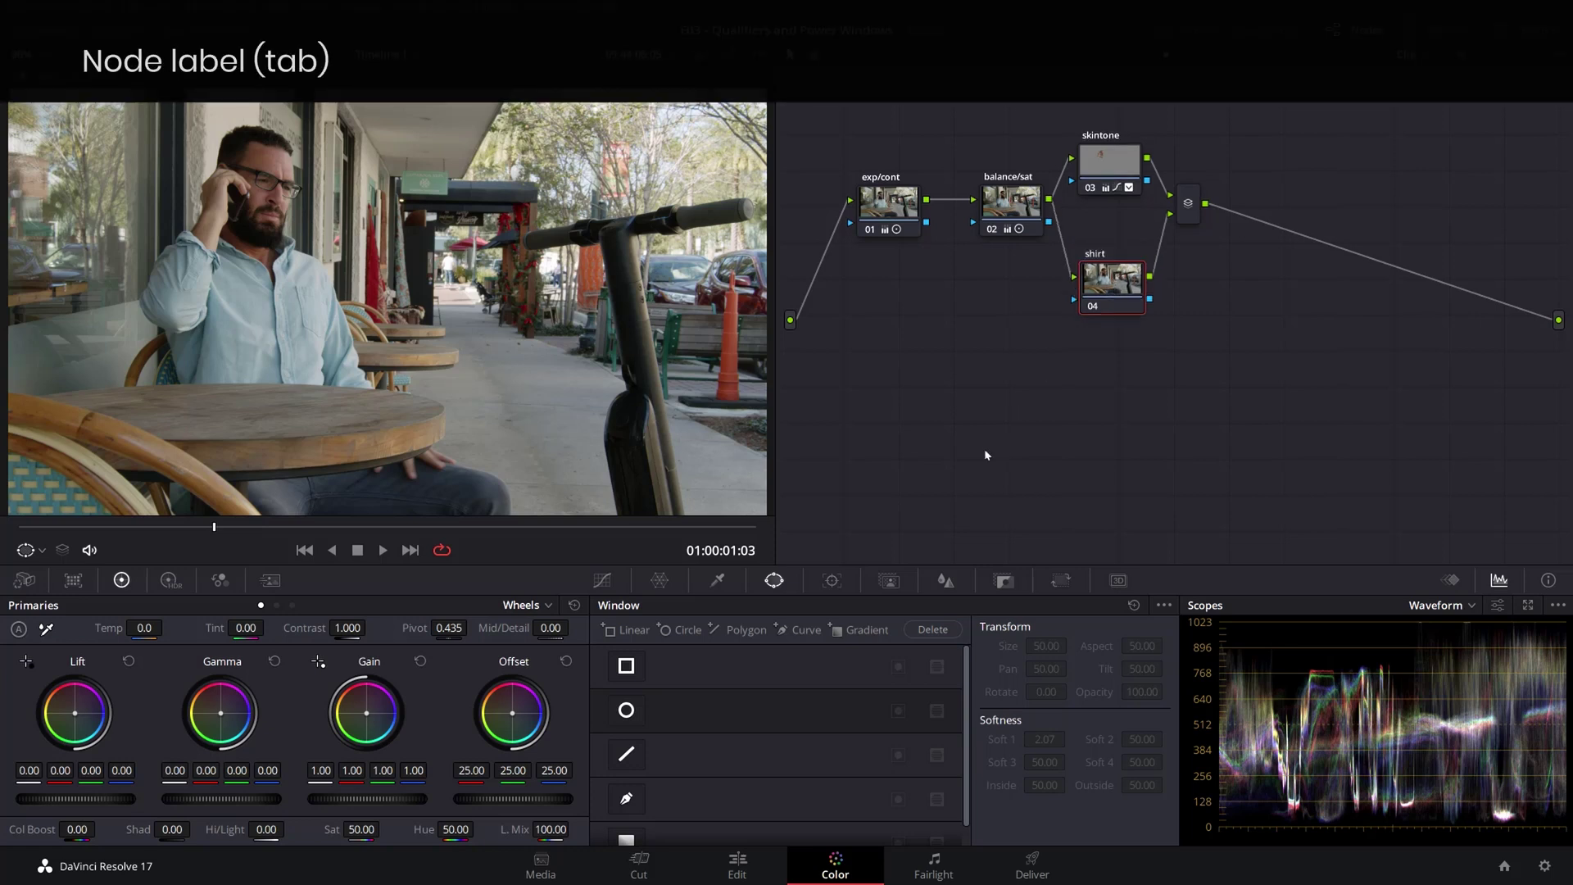
- Sample the light blue shirt with the HSL qualifier on the shirt node and preview the selection in highlight mode
click(720, 580)
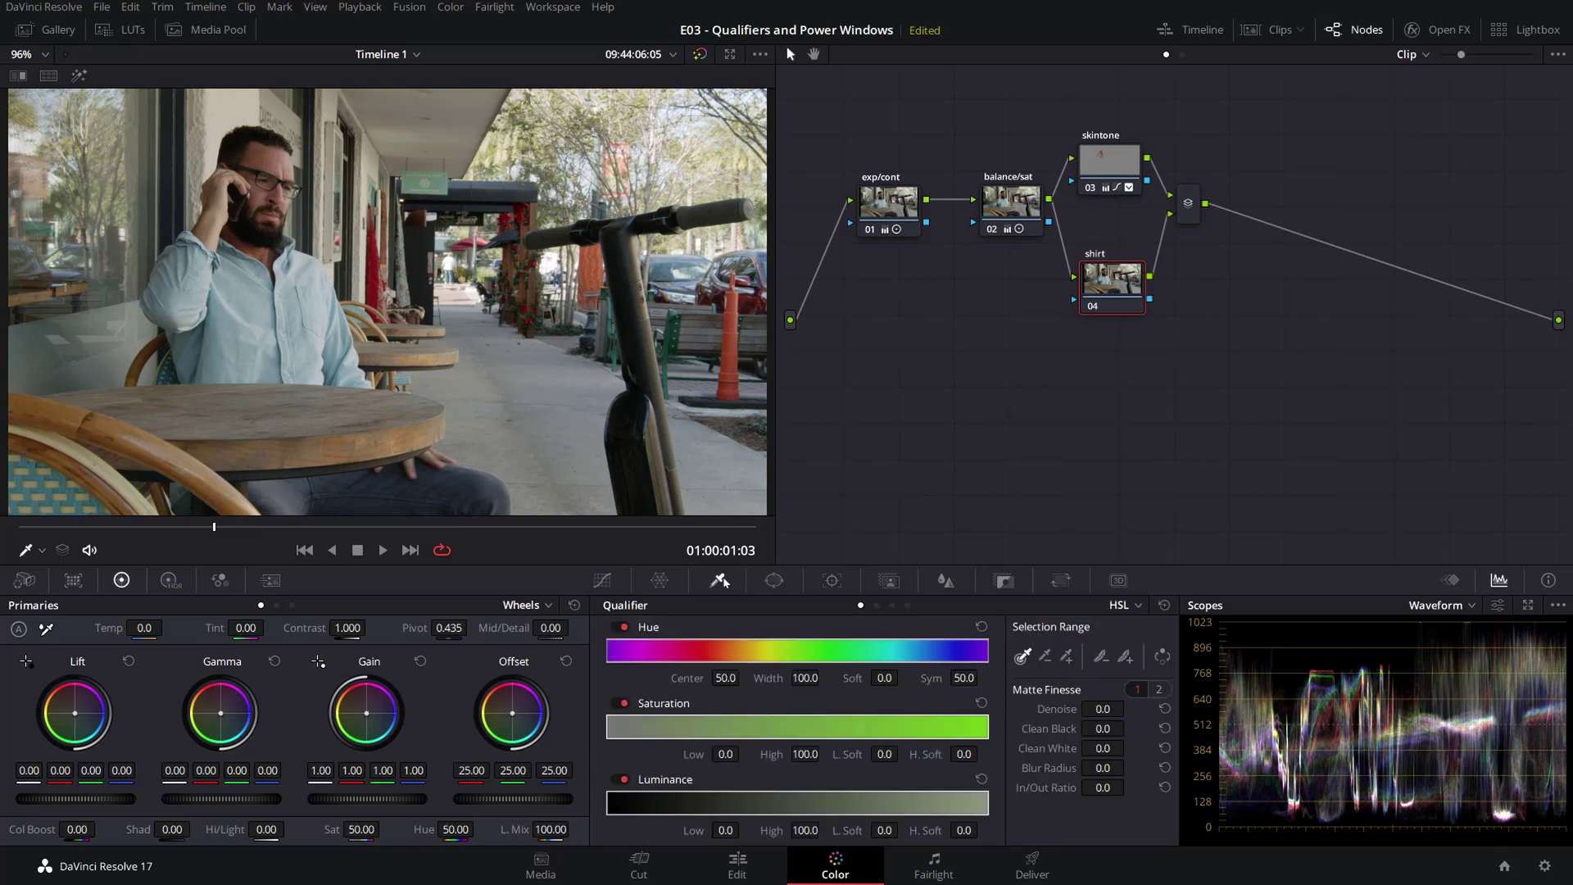
click(261, 305)
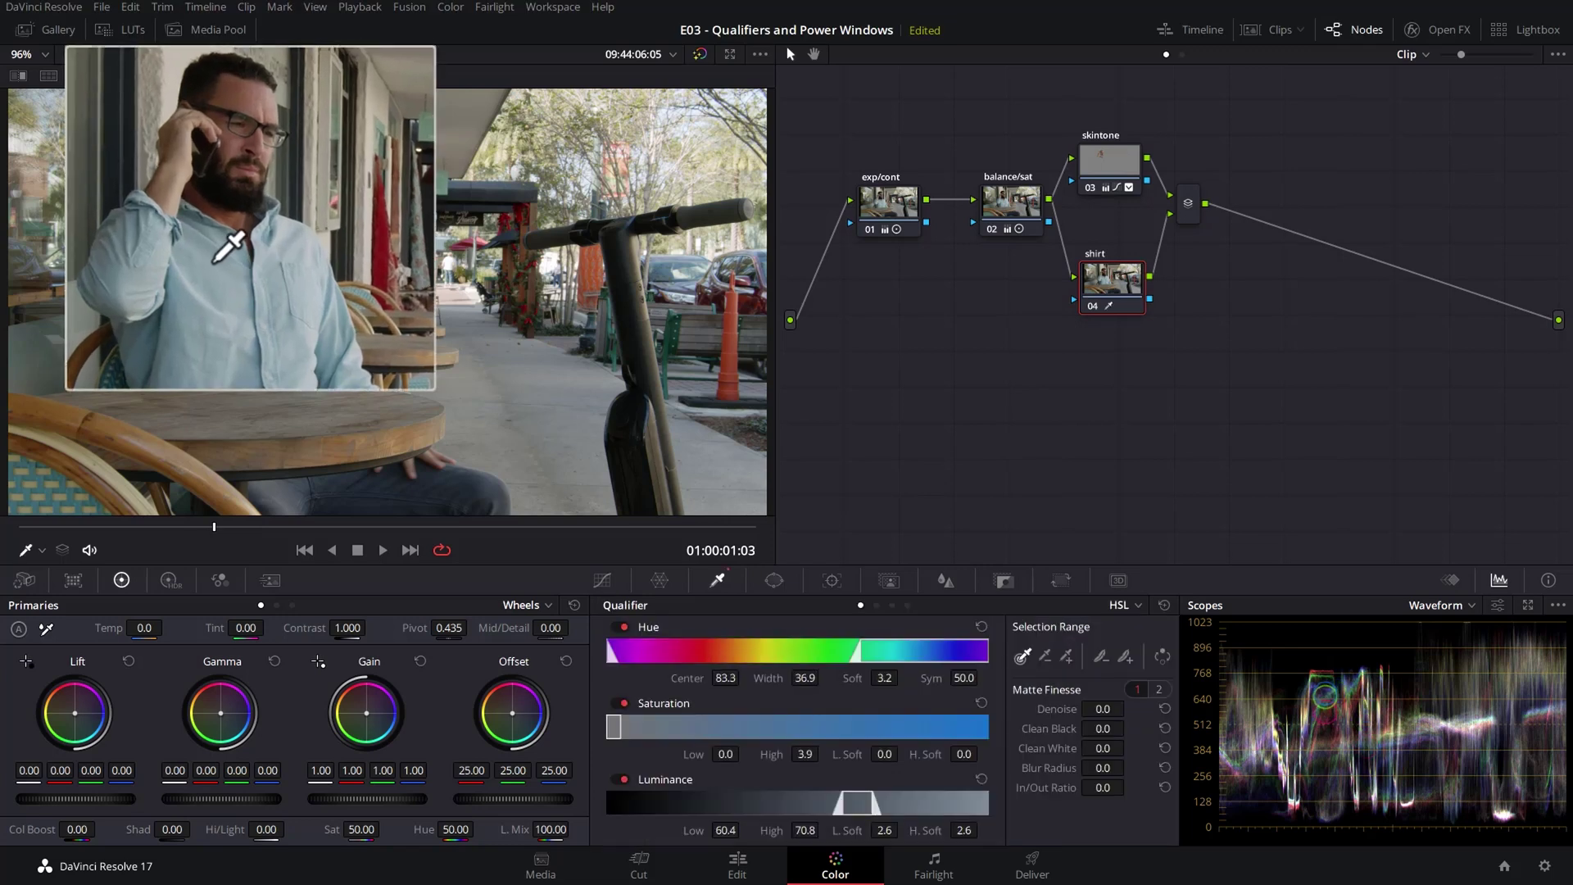
drag(226, 286, 241, 318)
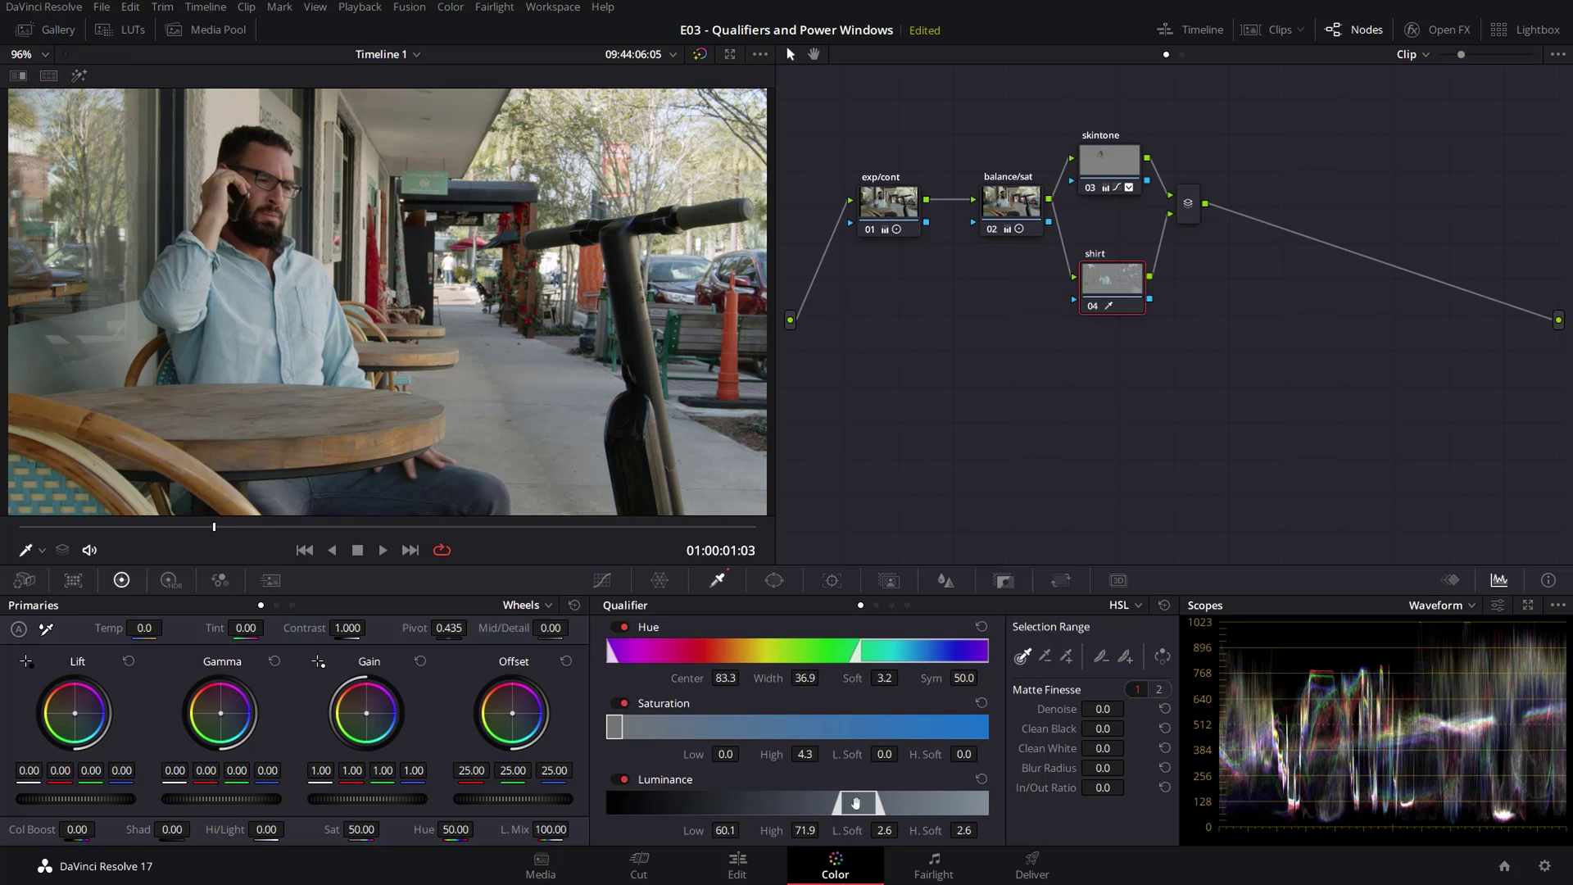
click(79, 76)
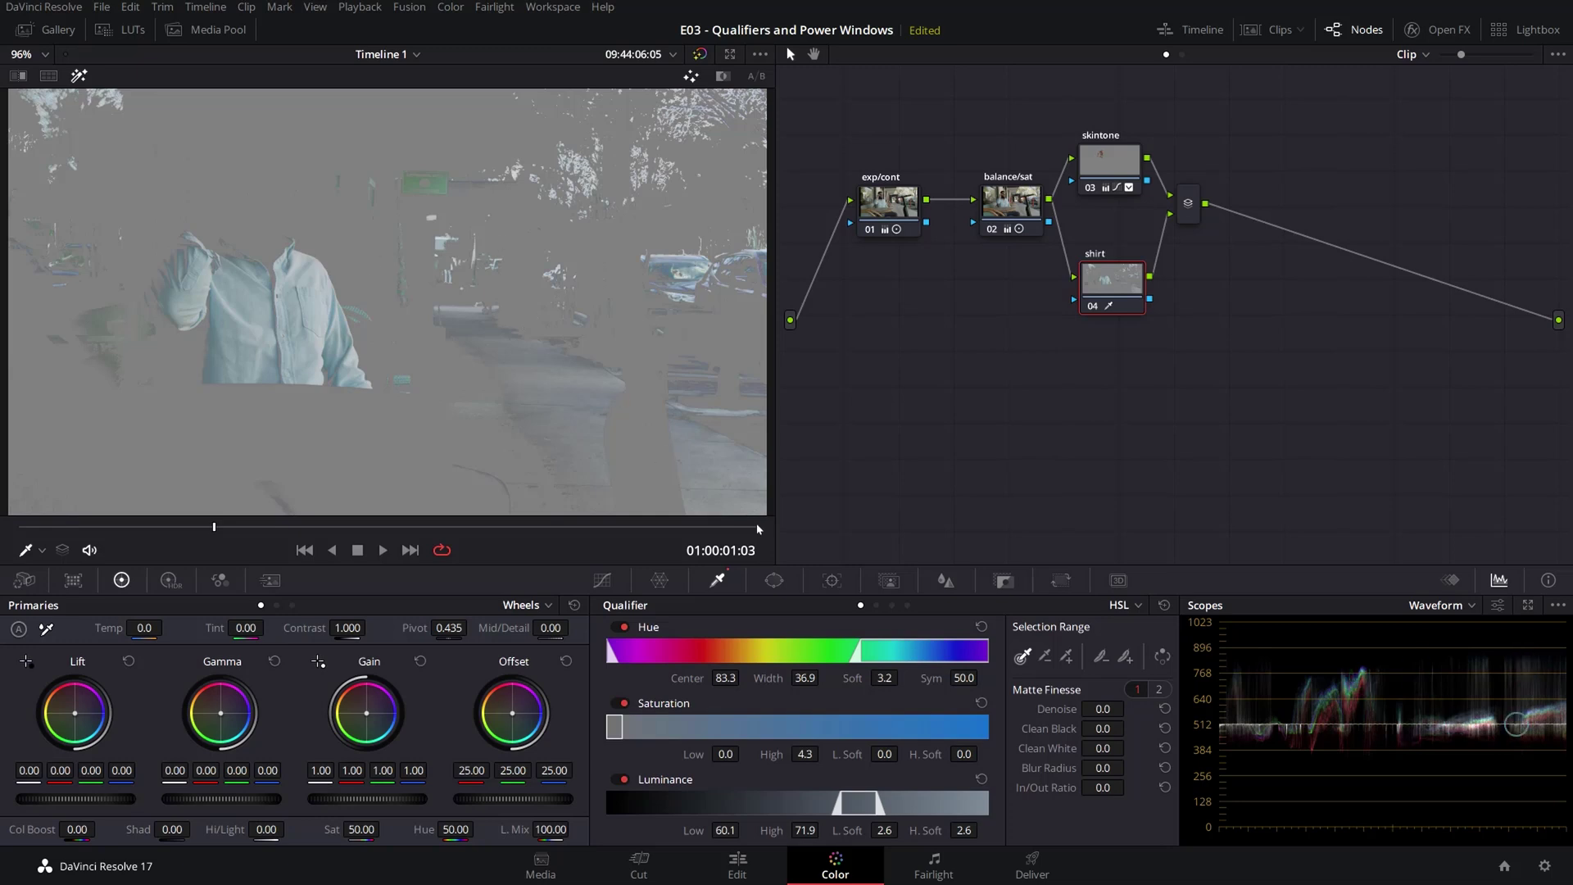
- Draw a closed curve window around the man's shirt and raised arm to isolate it from the background
click(740, 568)
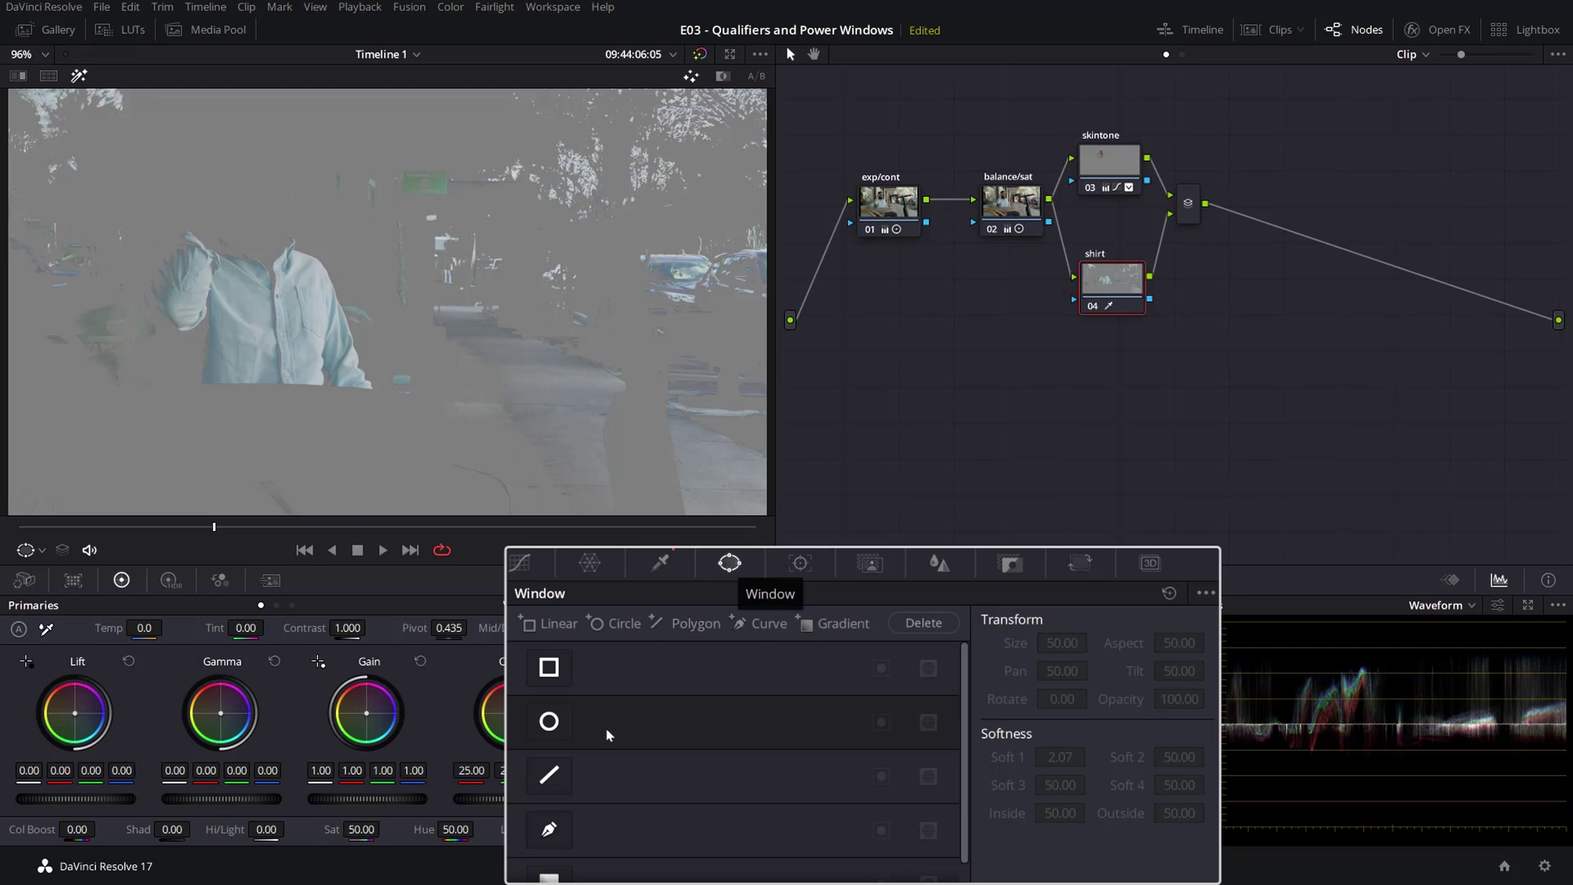
scroll(590, 748, down, 1)
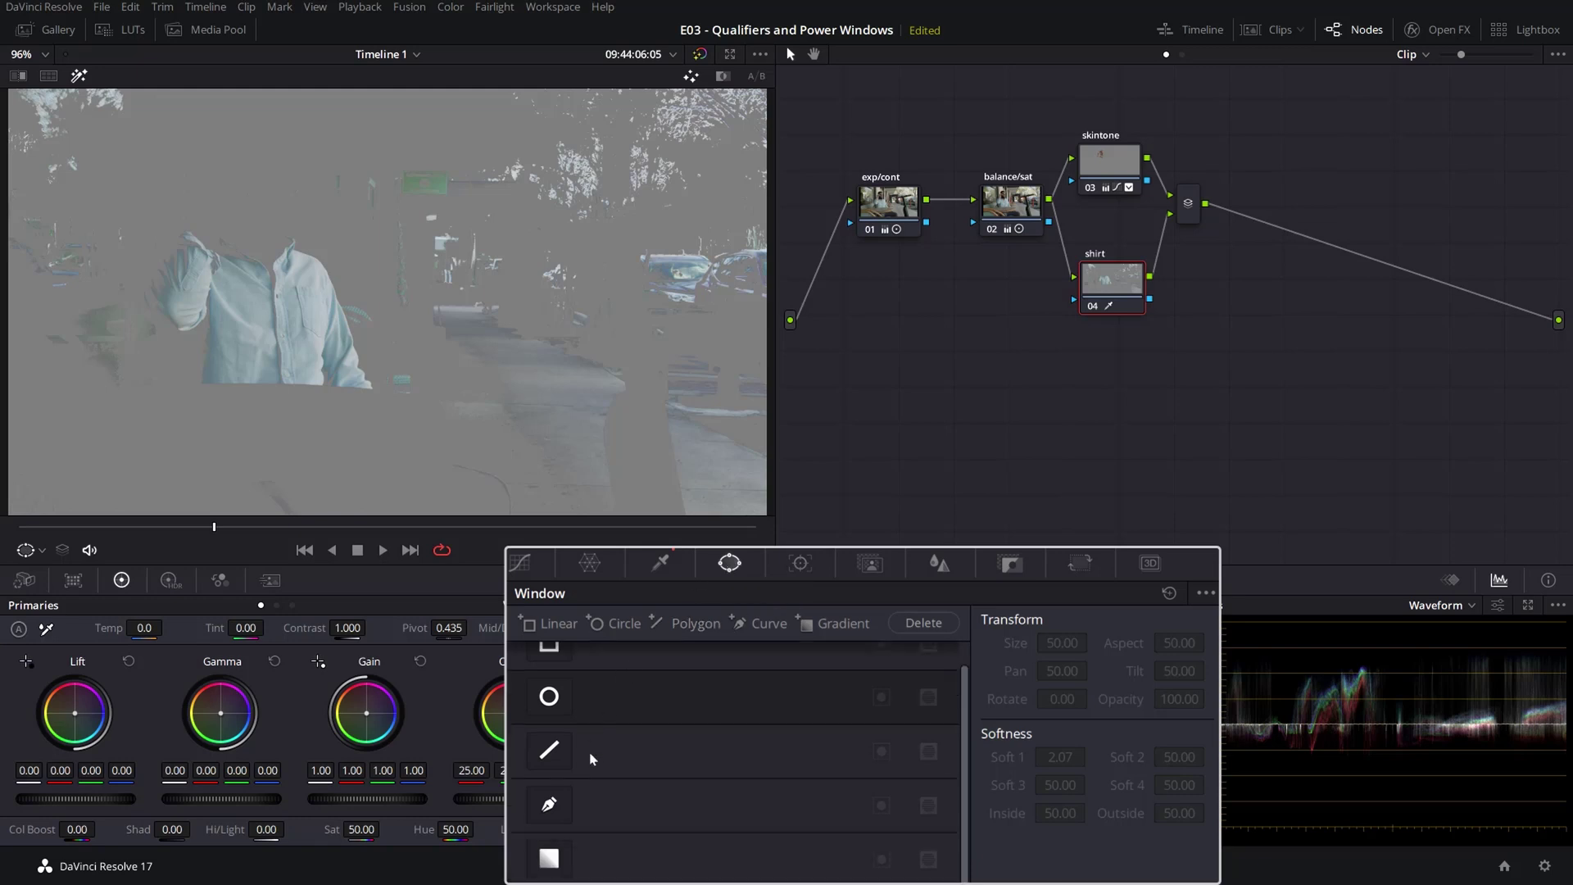
click(549, 805)
click(185, 395)
click(169, 354)
click(144, 302)
click(135, 238)
drag(187, 198, 202, 197)
click(255, 191)
click(341, 220)
click(371, 263)
click(390, 344)
click(396, 399)
click(309, 411)
click(251, 412)
click(185, 395)
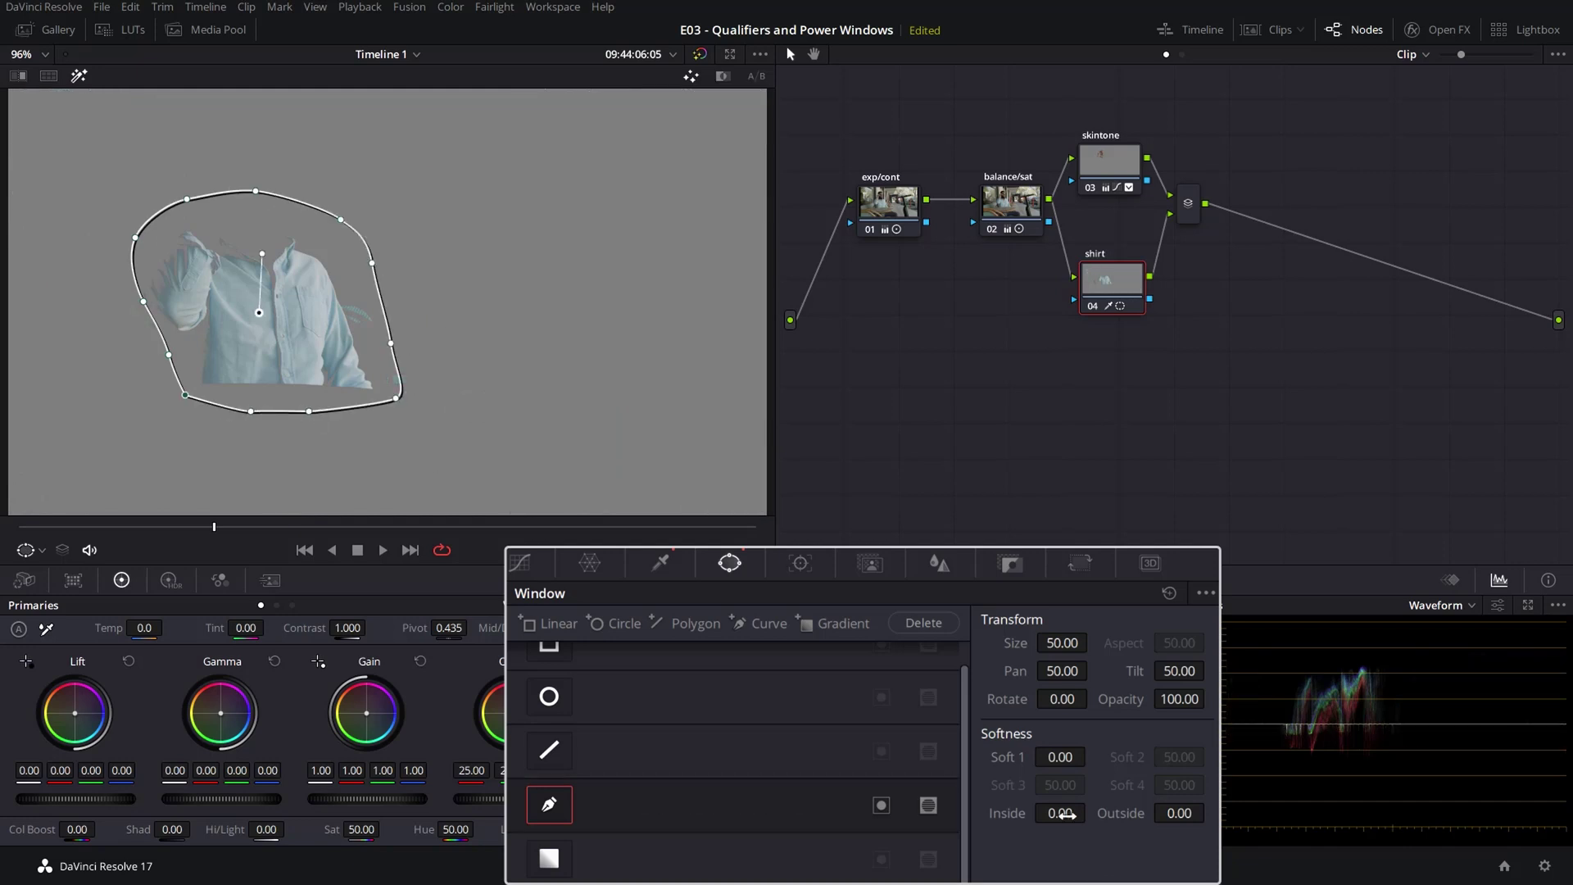
- Soften the shirt's curve window with inside softness 3.80 and outside softness 1.96
drag(1178, 812, 1203, 812)
drag(1060, 812, 1092, 813)
scroll(155, 238, up, 5)
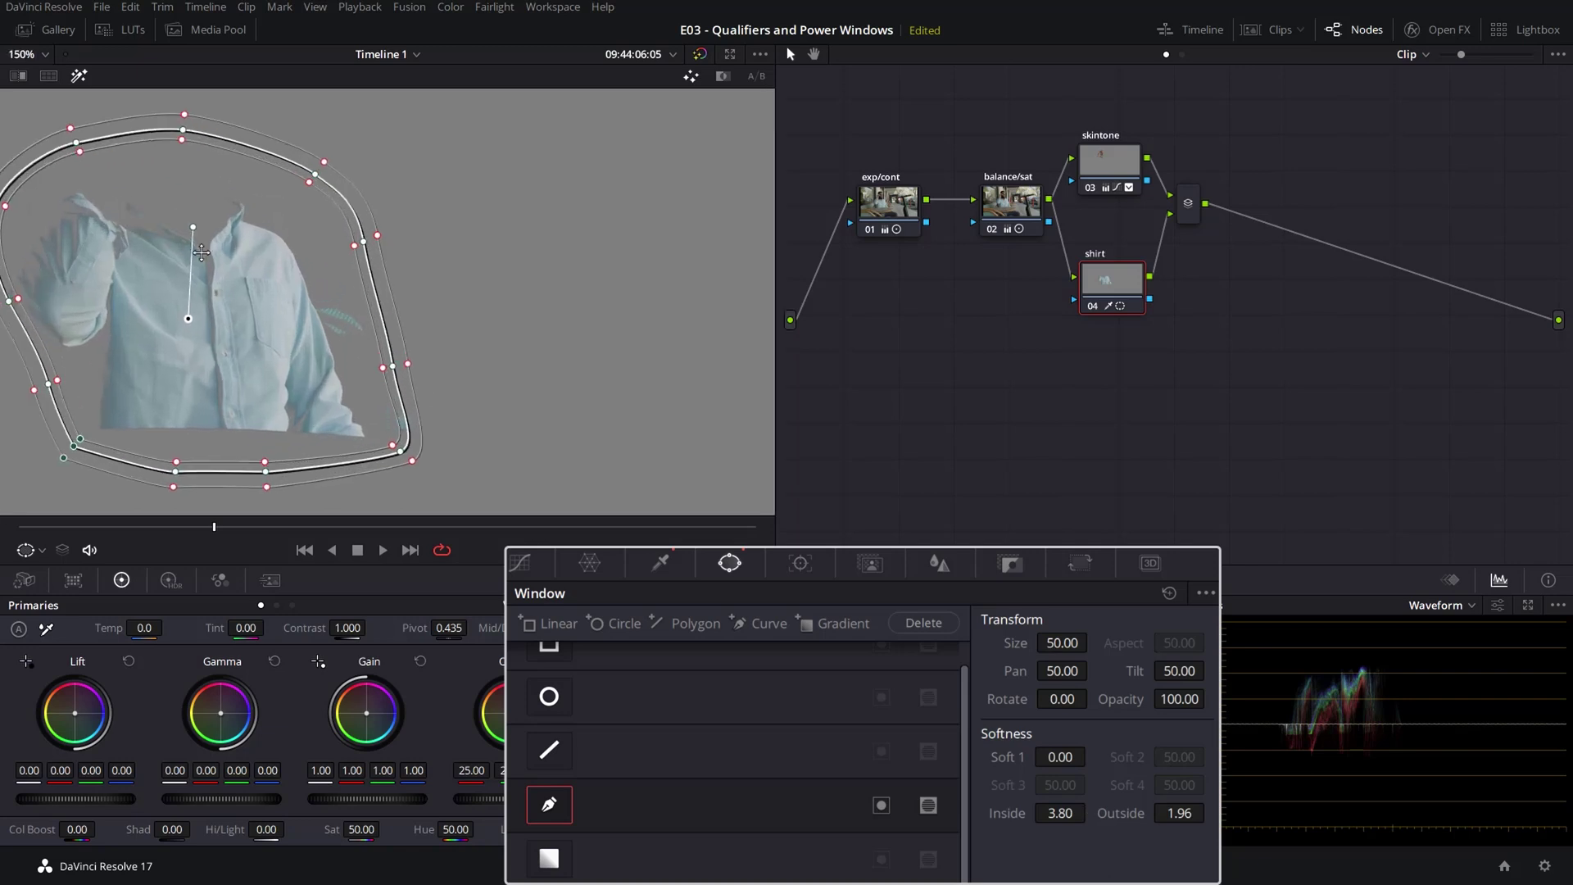
- Refine the shirt qualifier to hue center 83.8 and width 34.3, saturation low 0.4, luminance 55.2 to 71.3, and denoise 6.9
click(660, 563)
drag(881, 653, 877, 653)
drag(679, 774, 688, 773)
drag(860, 771, 867, 771)
drag(808, 837, 851, 837)
mouse_move(840, 654)
mouse_down()
mouse_move(893, 654)
mouse_move(843, 653)
mouse_up()
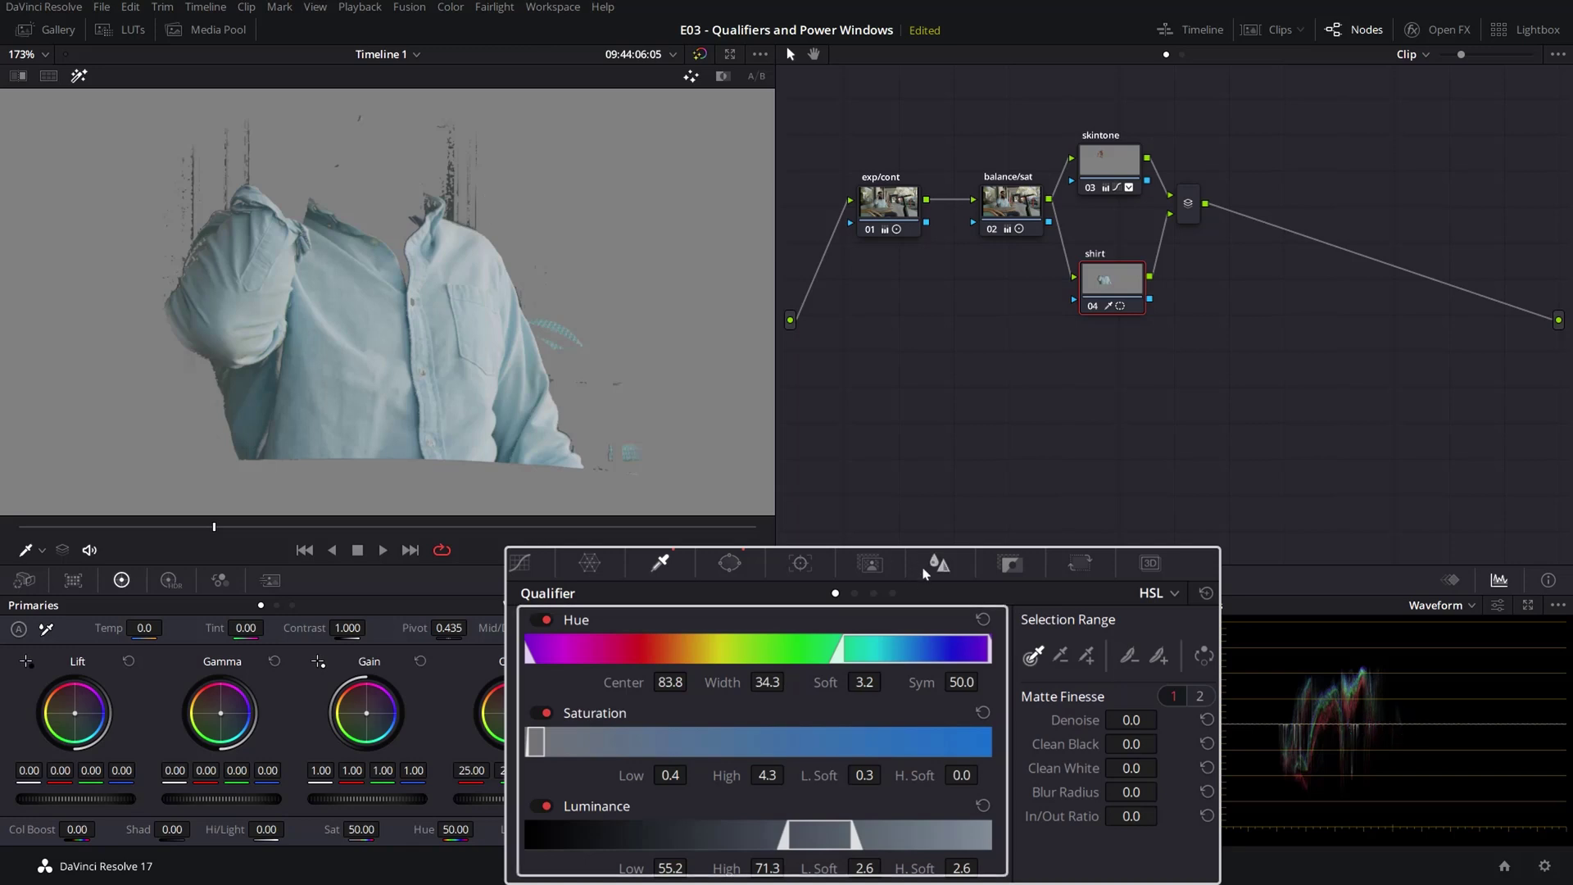
drag(1131, 719, 1170, 718)
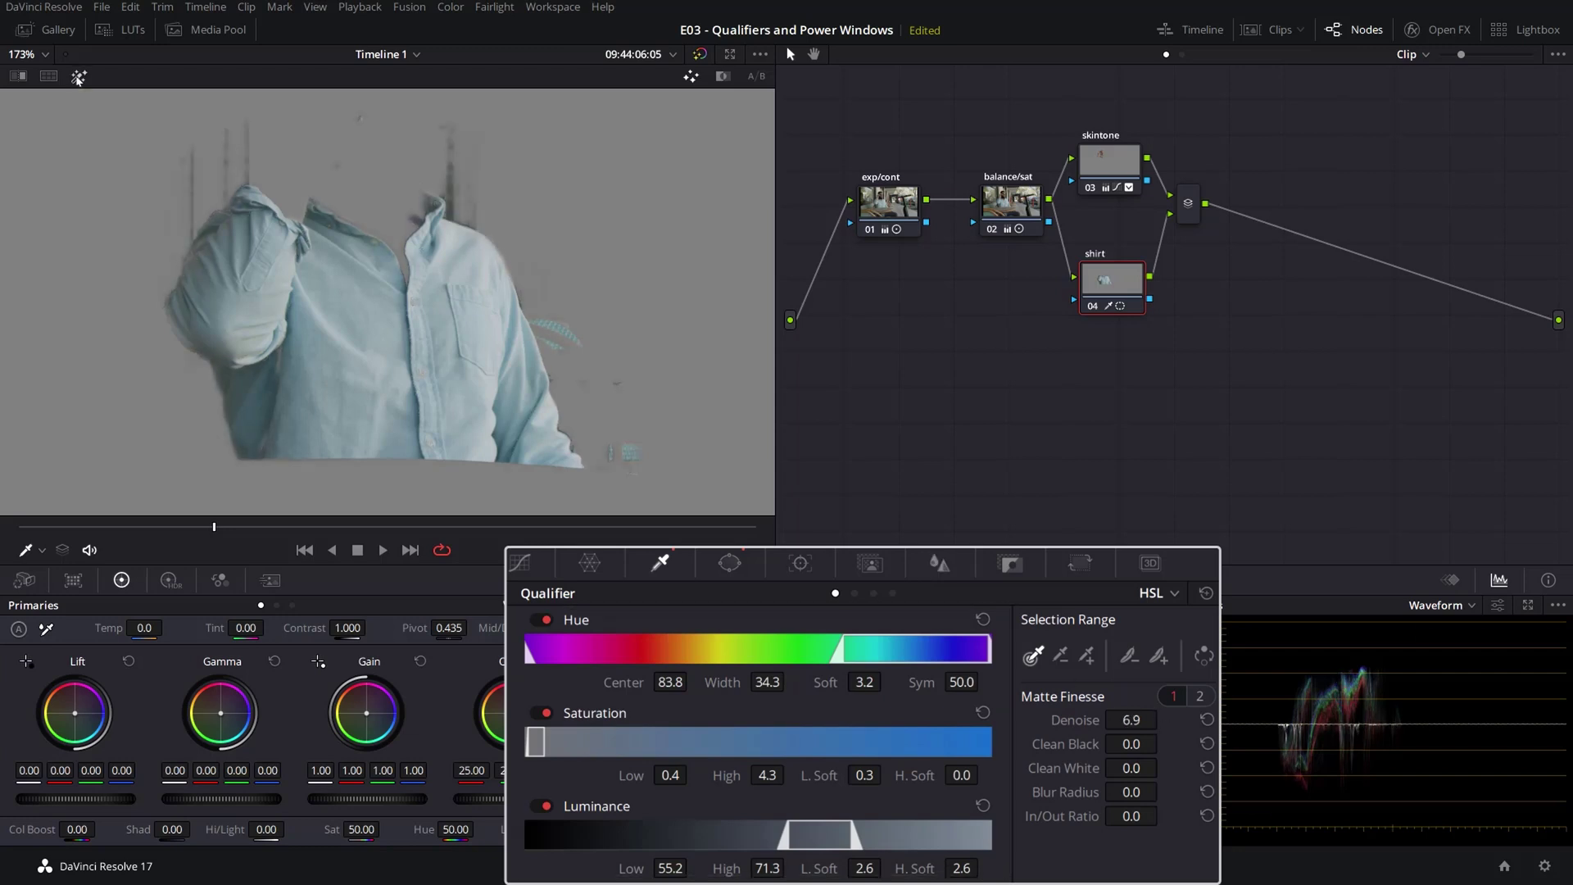
- Turn off the highlight preview, sample the shirt on the Hue vs Hue curve and rotate its hue towards teal
click(79, 76)
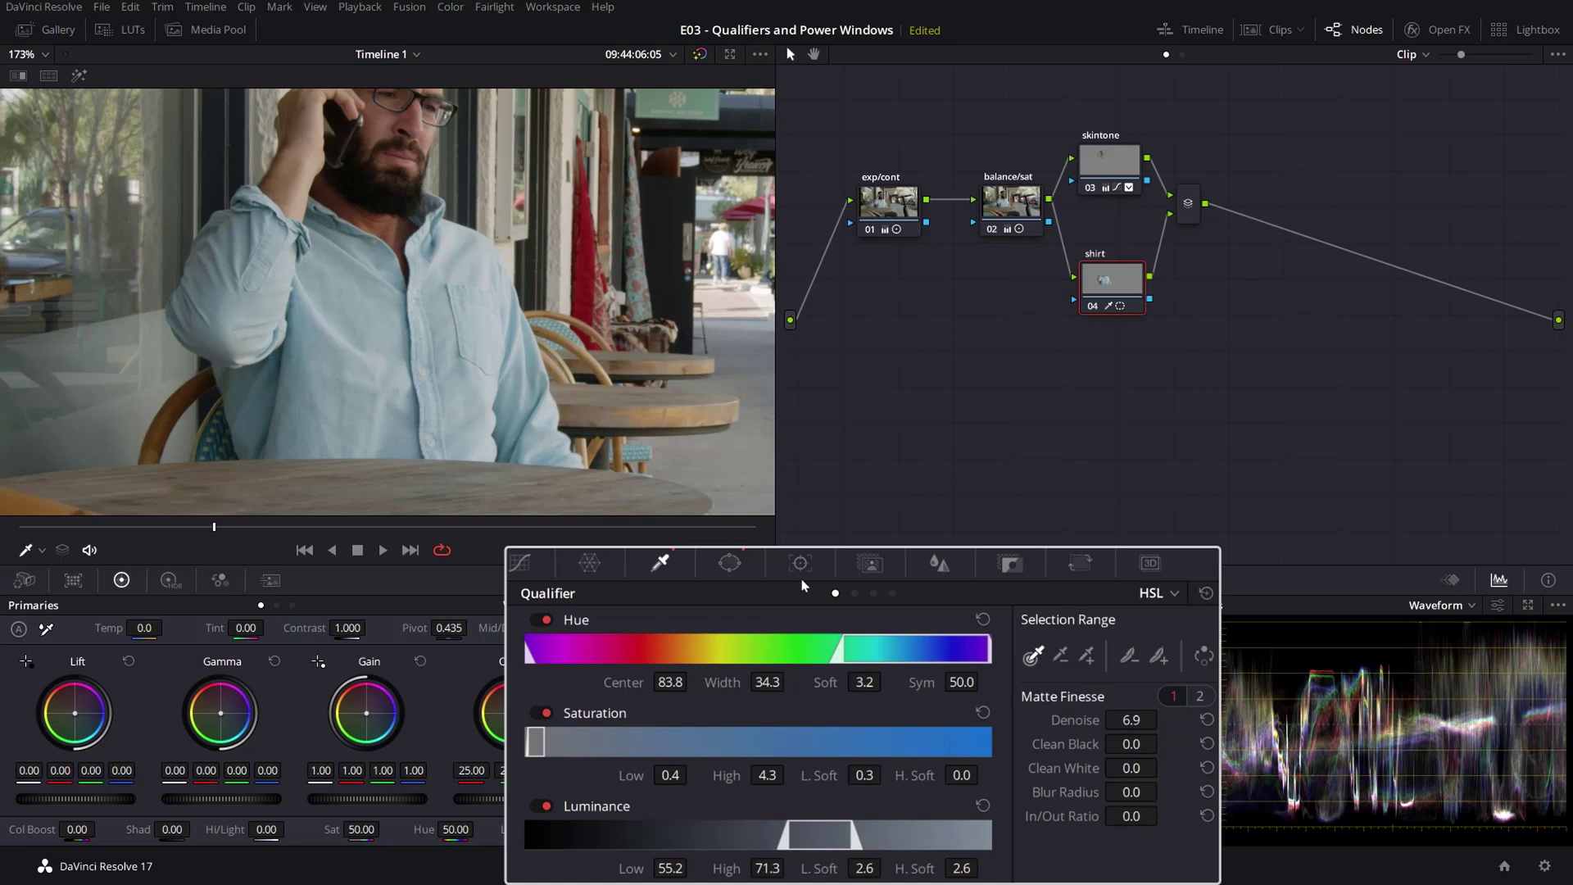
click(525, 565)
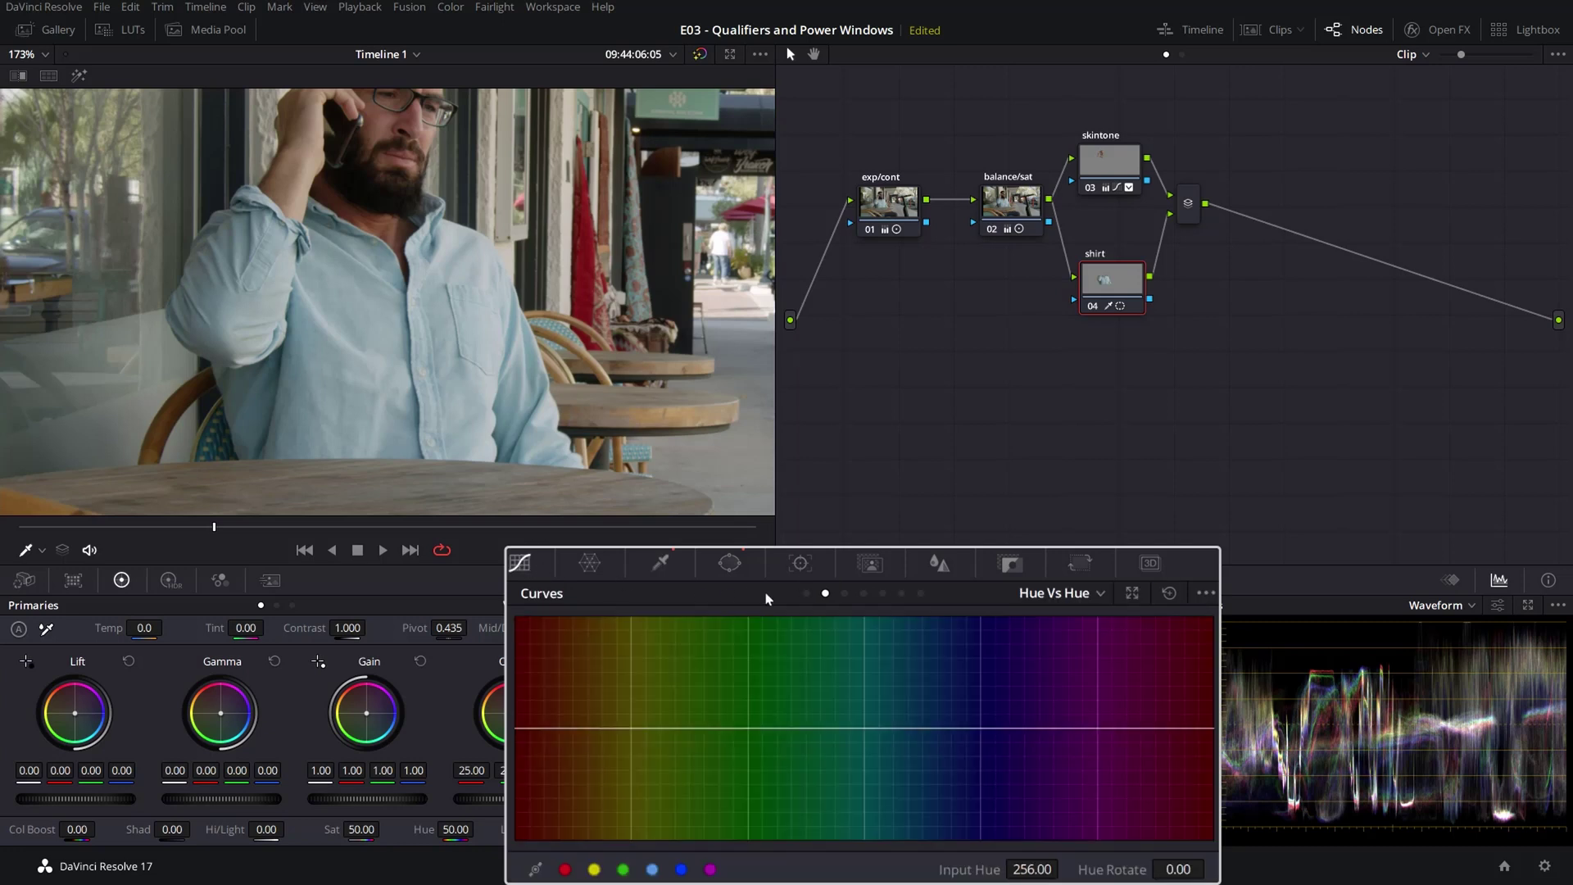
click(386, 317)
mouse_move(1173, 868)
mouse_down()
mouse_move(1210, 868)
mouse_move(1187, 869)
mouse_up()
- Sample the shirt on the Hue vs Sat curve, widen the affected hue range and raise its saturation to 1.15
click(845, 594)
click(383, 332)
mouse_move(1178, 869)
mouse_down()
mouse_move(1146, 869)
mouse_move(1219, 868)
mouse_move(1188, 869)
mouse_up()
drag(914, 729, 950, 730)
drag(855, 727, 806, 728)
mouse_move(1160, 871)
mouse_down()
mouse_move(1219, 869)
mouse_move(1045, 869)
mouse_move(1176, 868)
mouse_up()
click(884, 714)
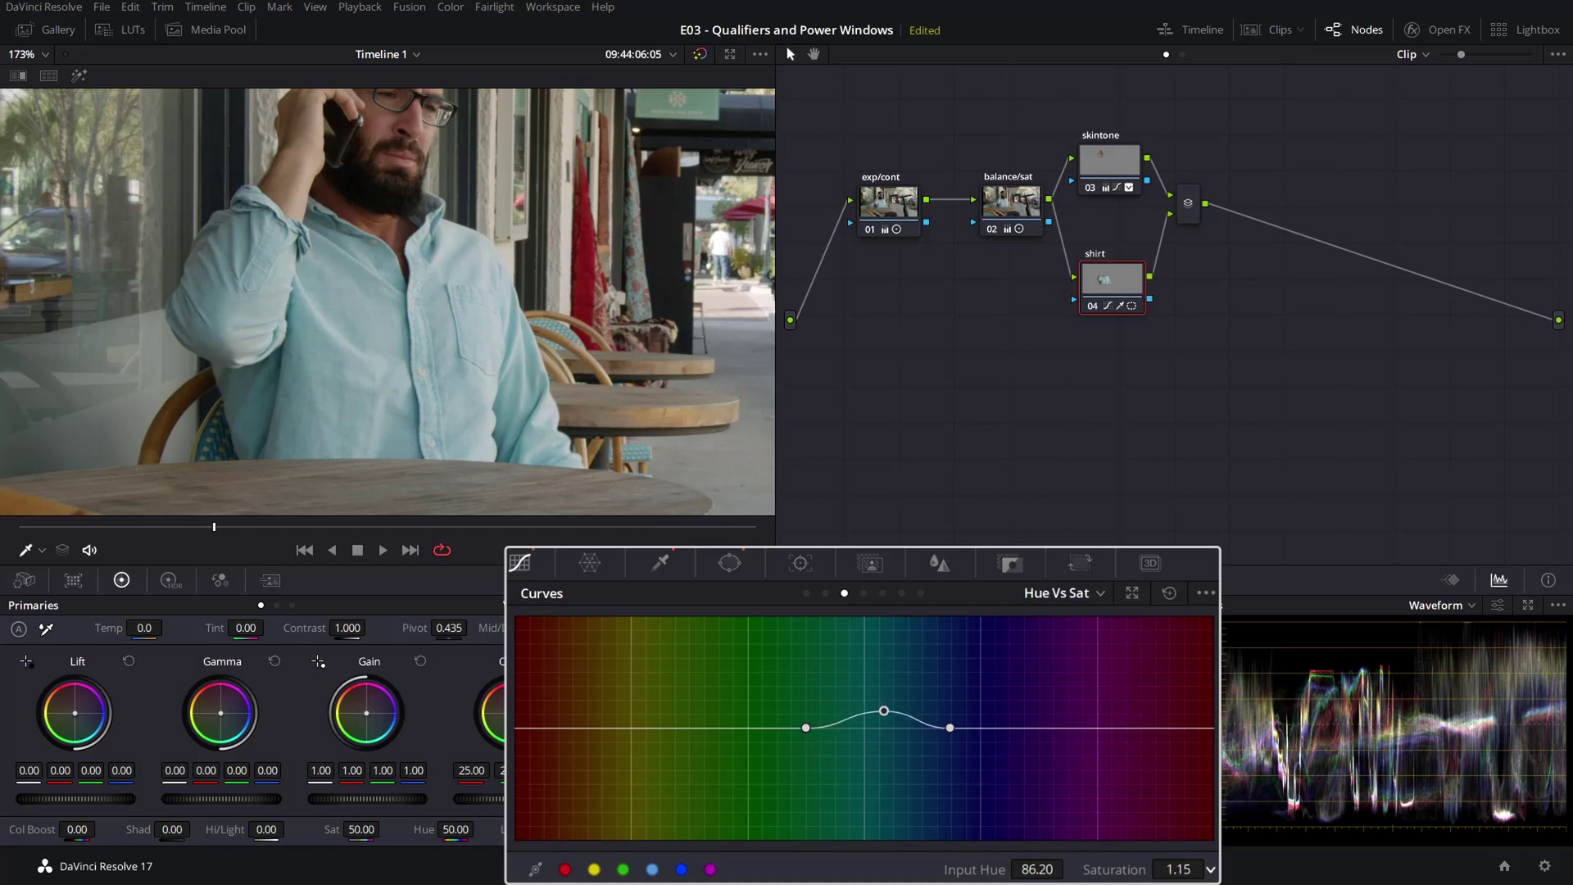
- Sample the shirt on the Hue vs Lum curve and set its lum gain to 0.84
click(865, 593)
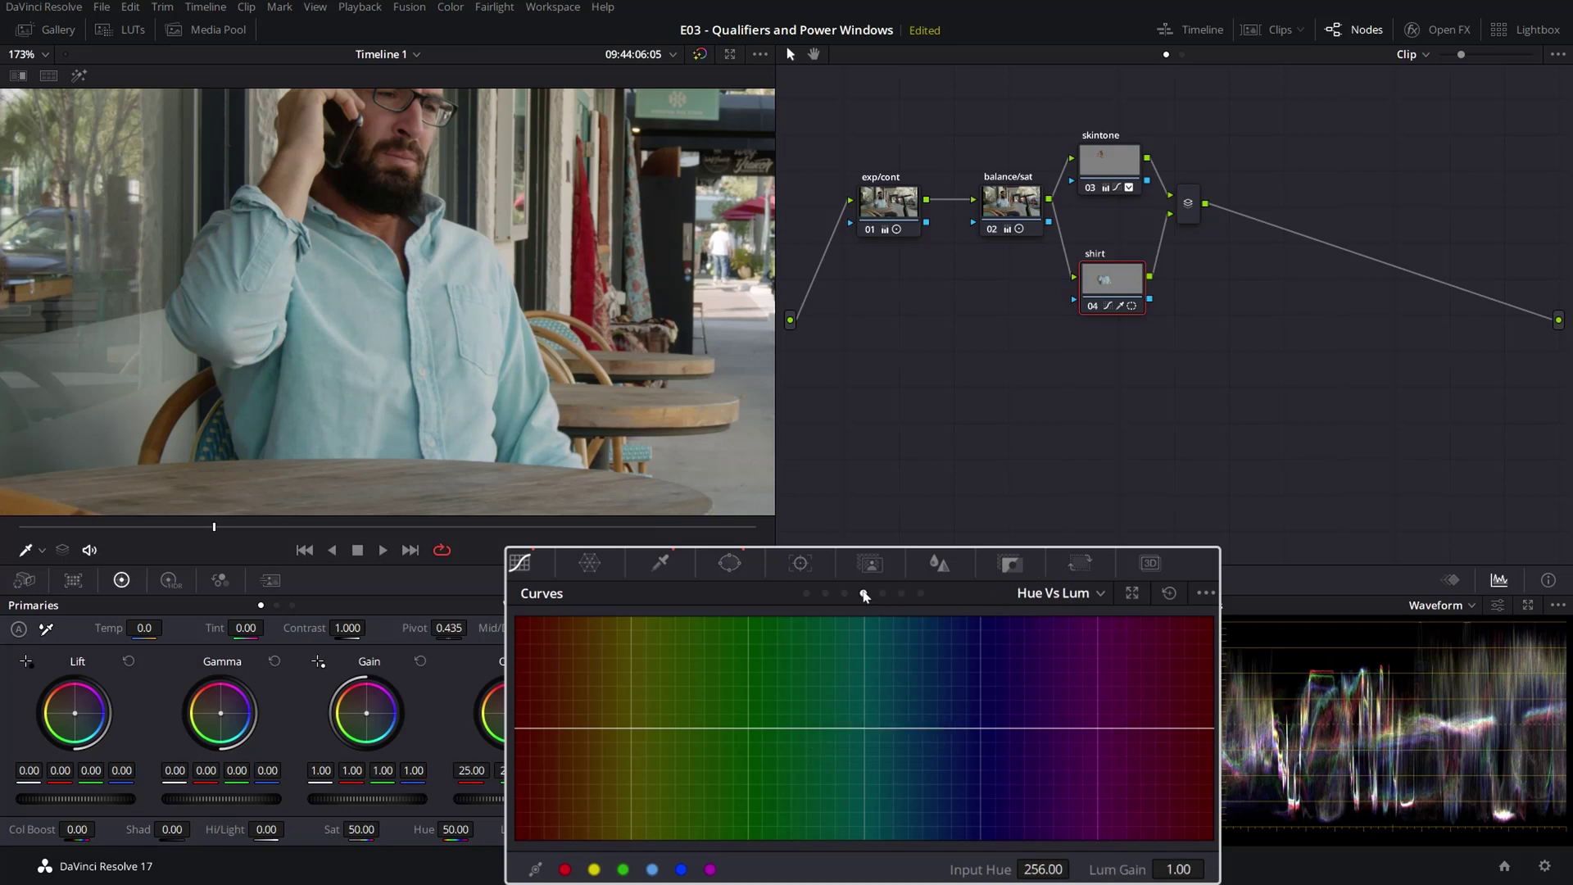
click(399, 334)
drag(1178, 868, 1210, 867)
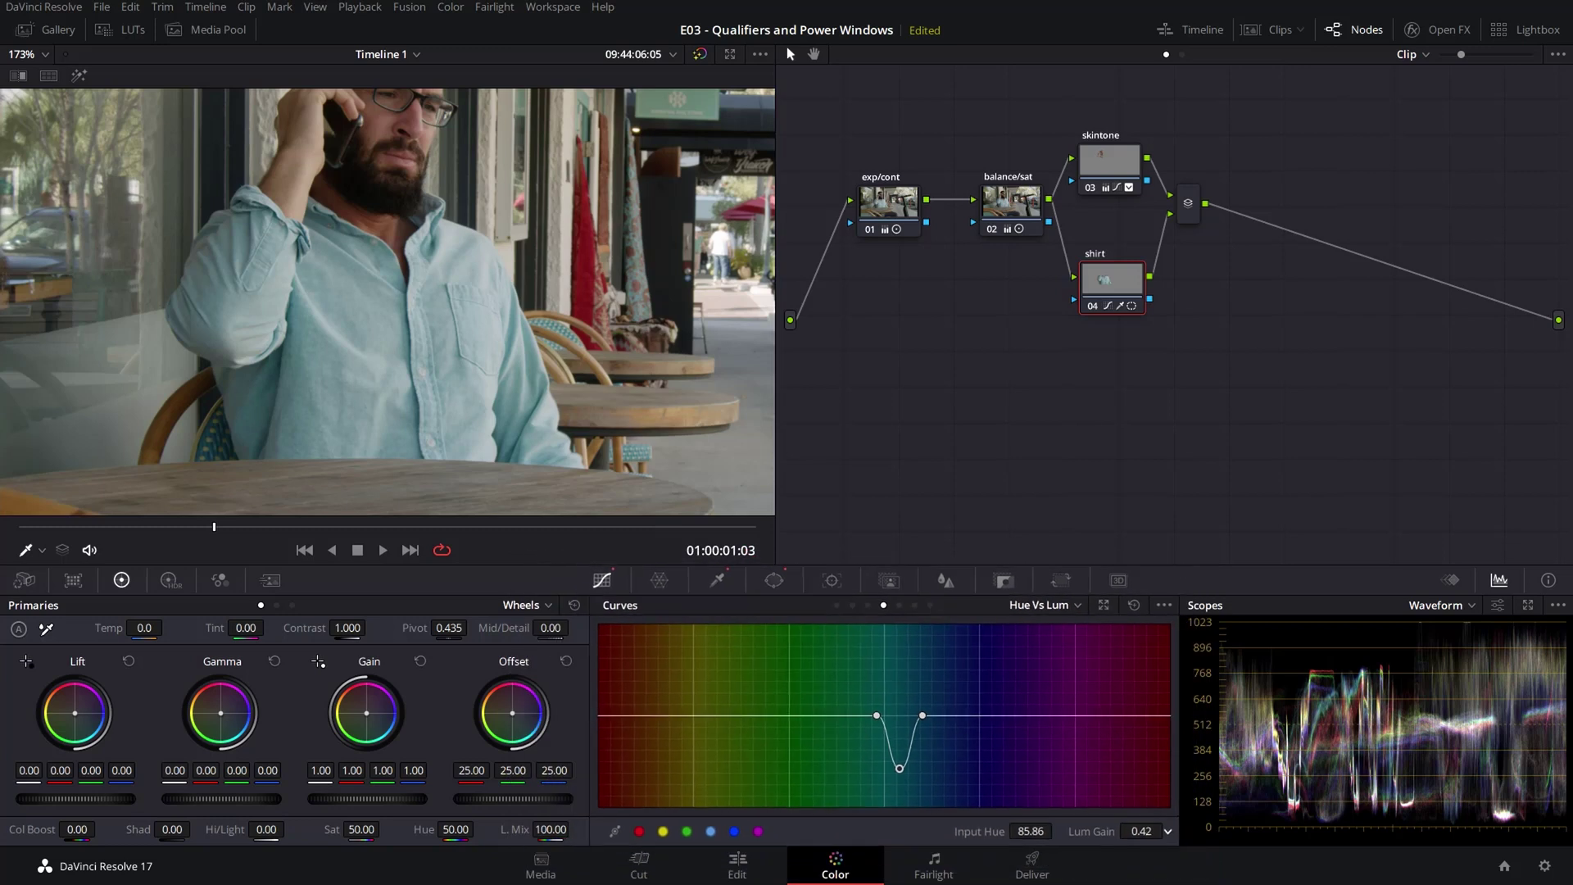
- Toggle the shirt node off and on to compare the shirt before and after the correction
key(ctrl+d)
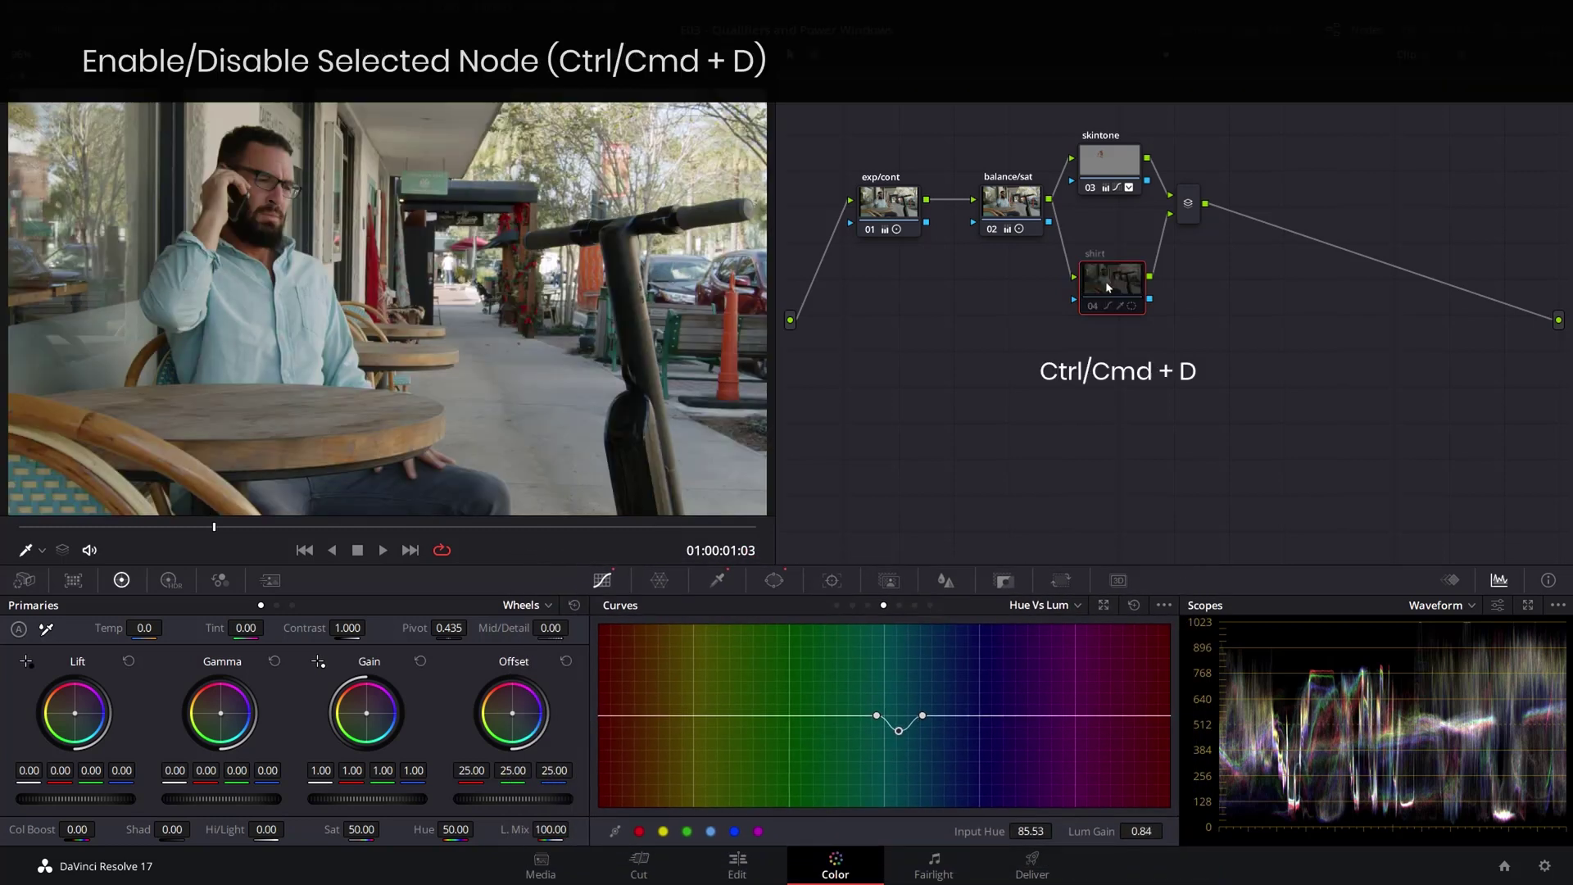
key(ctrl+d)
key(ctrl+d)
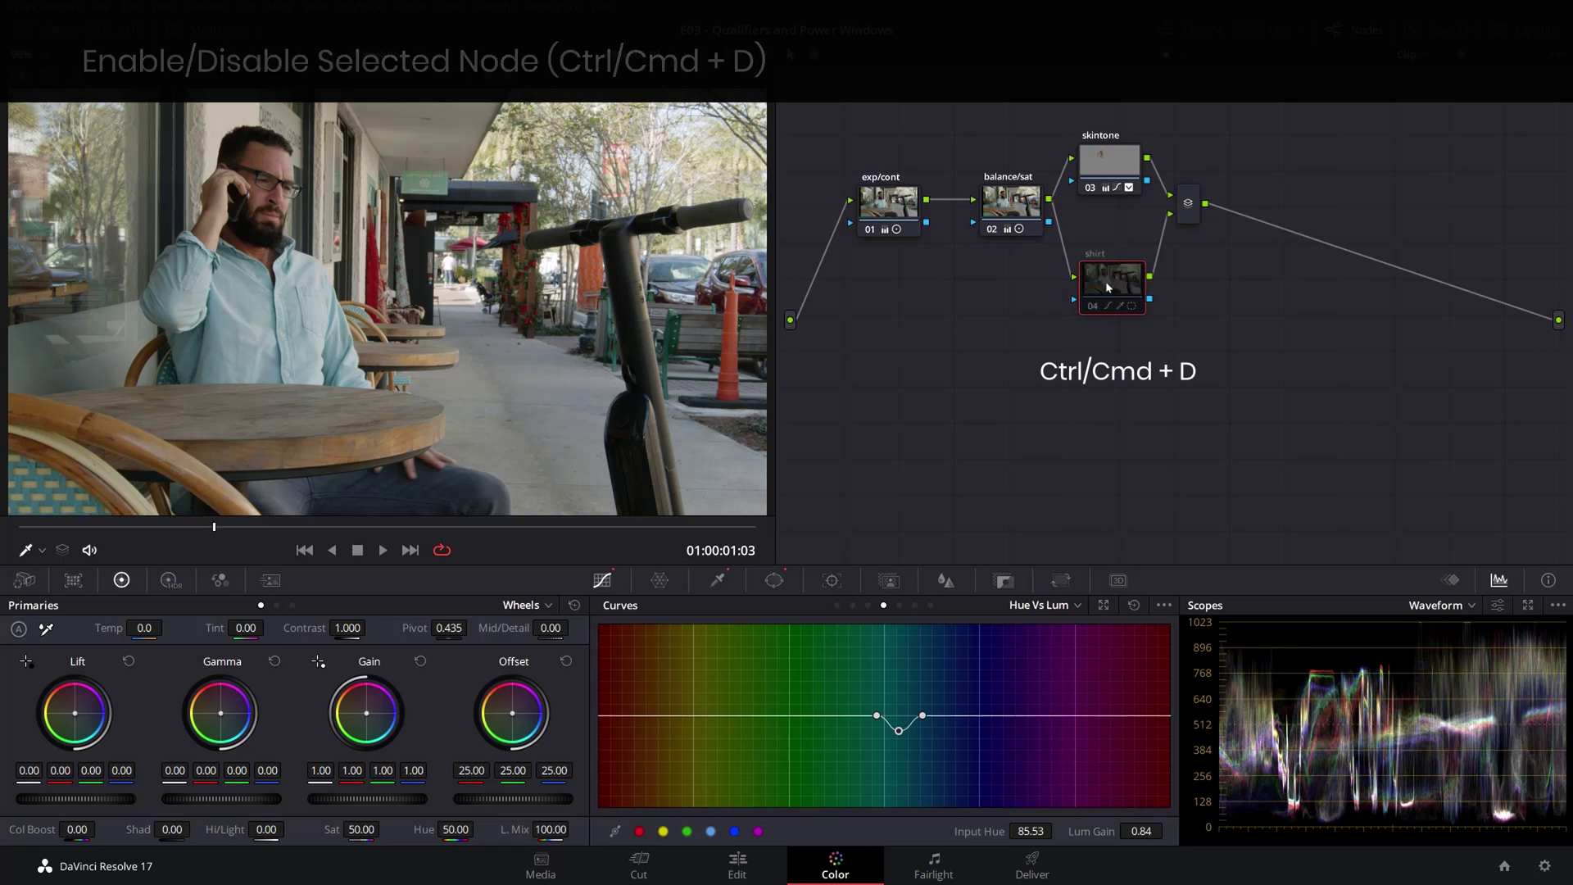
key(ctrl+d)
key(ctrl+d)
key(ctrl+d)
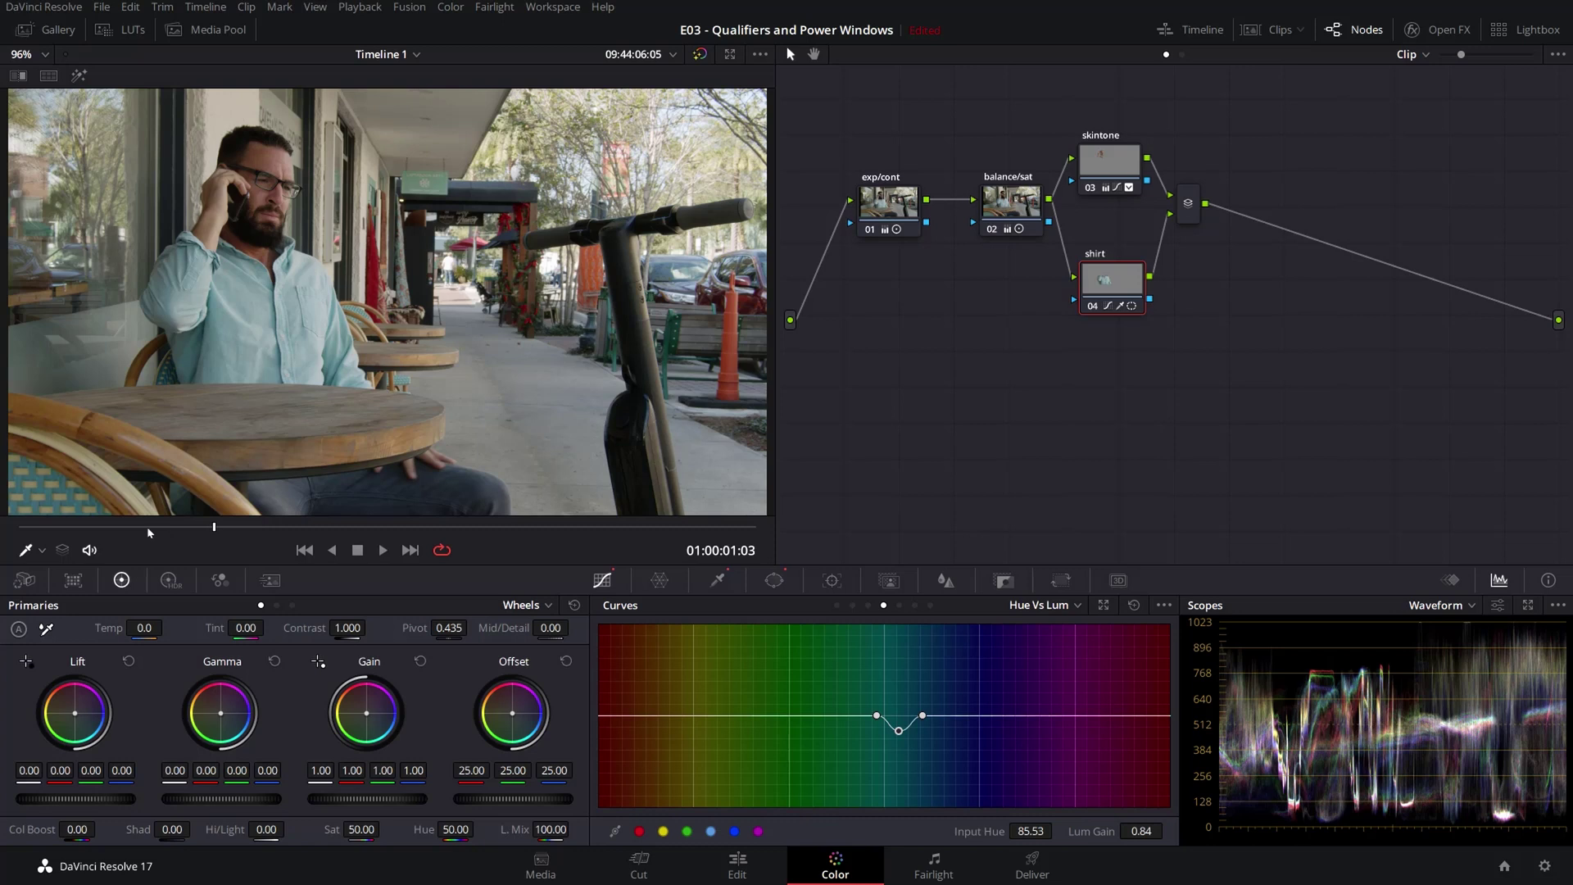
- Scrub through the clip and move the curve window's points near the raised elbow outward so the arm stays inside
drag(24, 526, 367, 536)
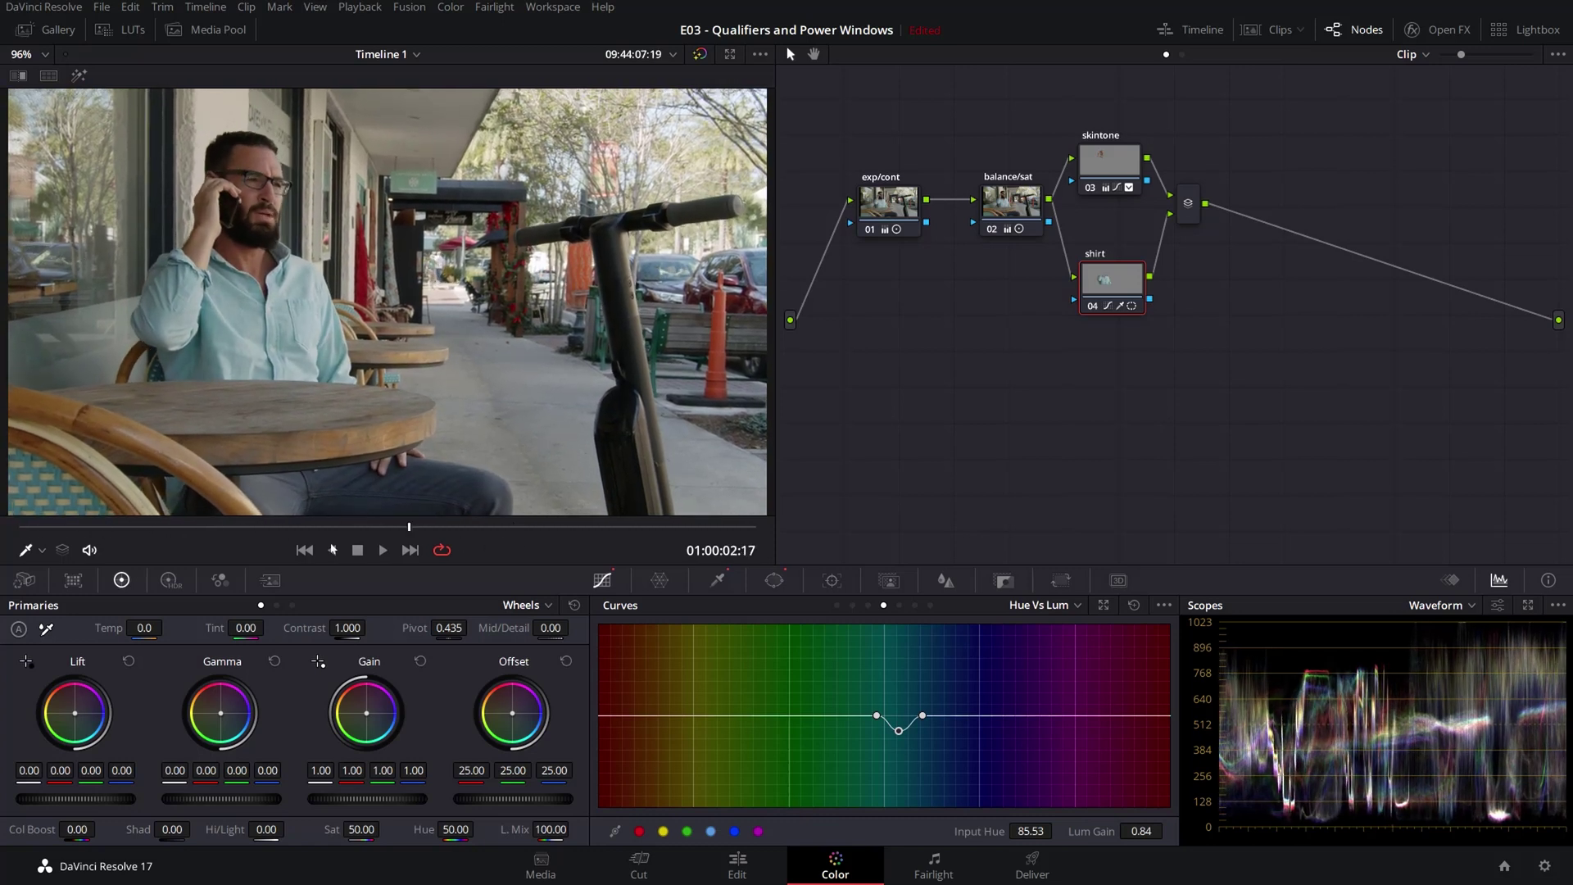
click(774, 580)
drag(144, 301, 116, 302)
drag(169, 355, 137, 363)
drag(116, 302, 114, 303)
drag(136, 238, 133, 234)
drag(135, 533, 315, 533)
drag(118, 310, 109, 313)
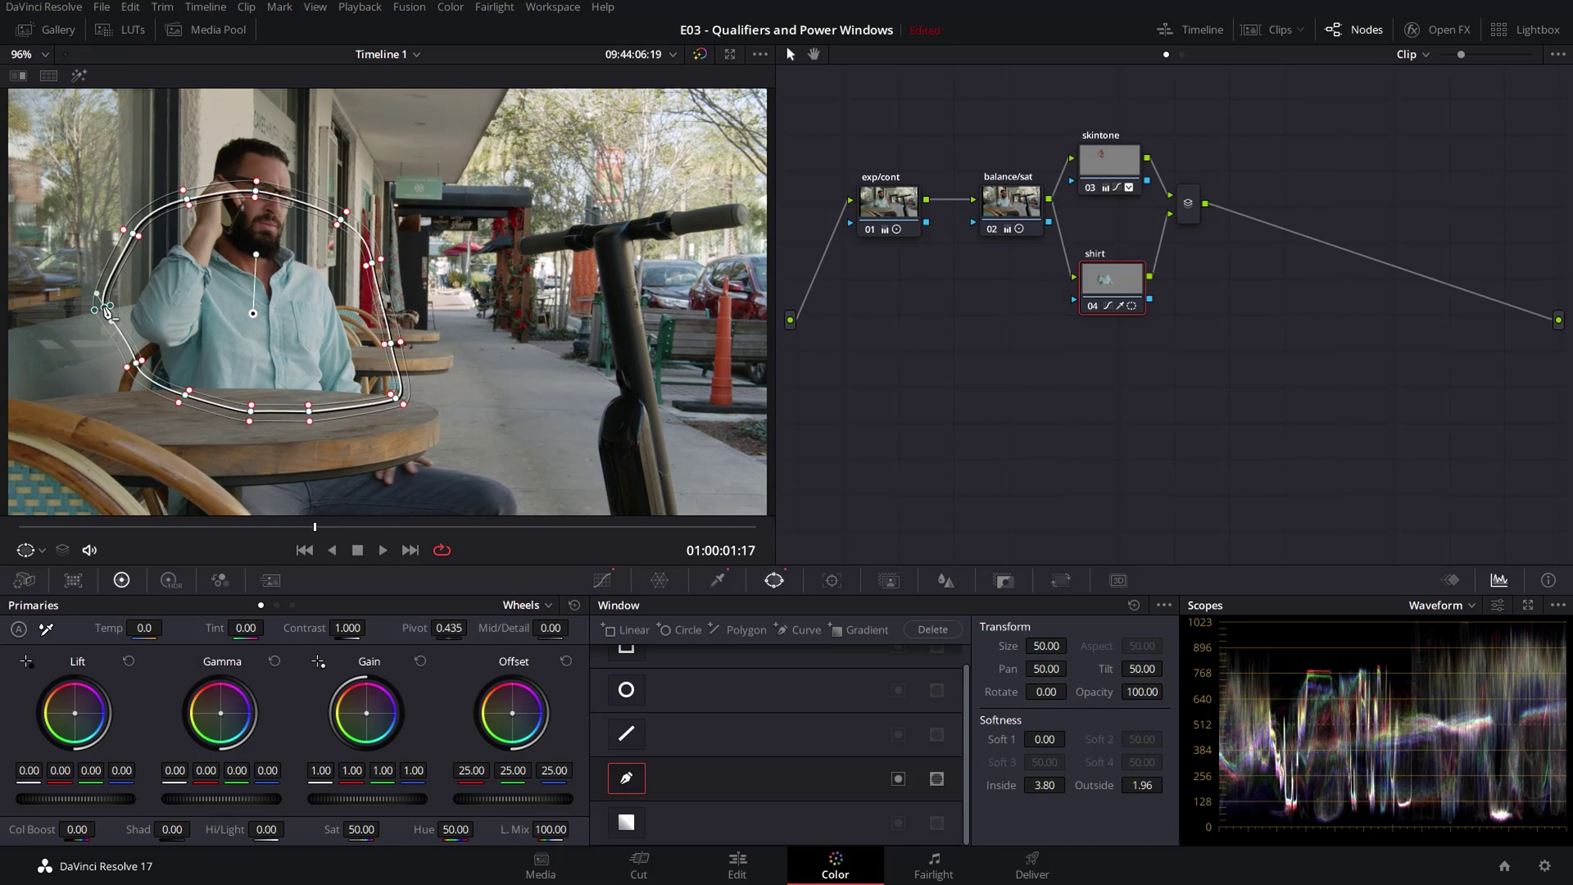
click(129, 367)
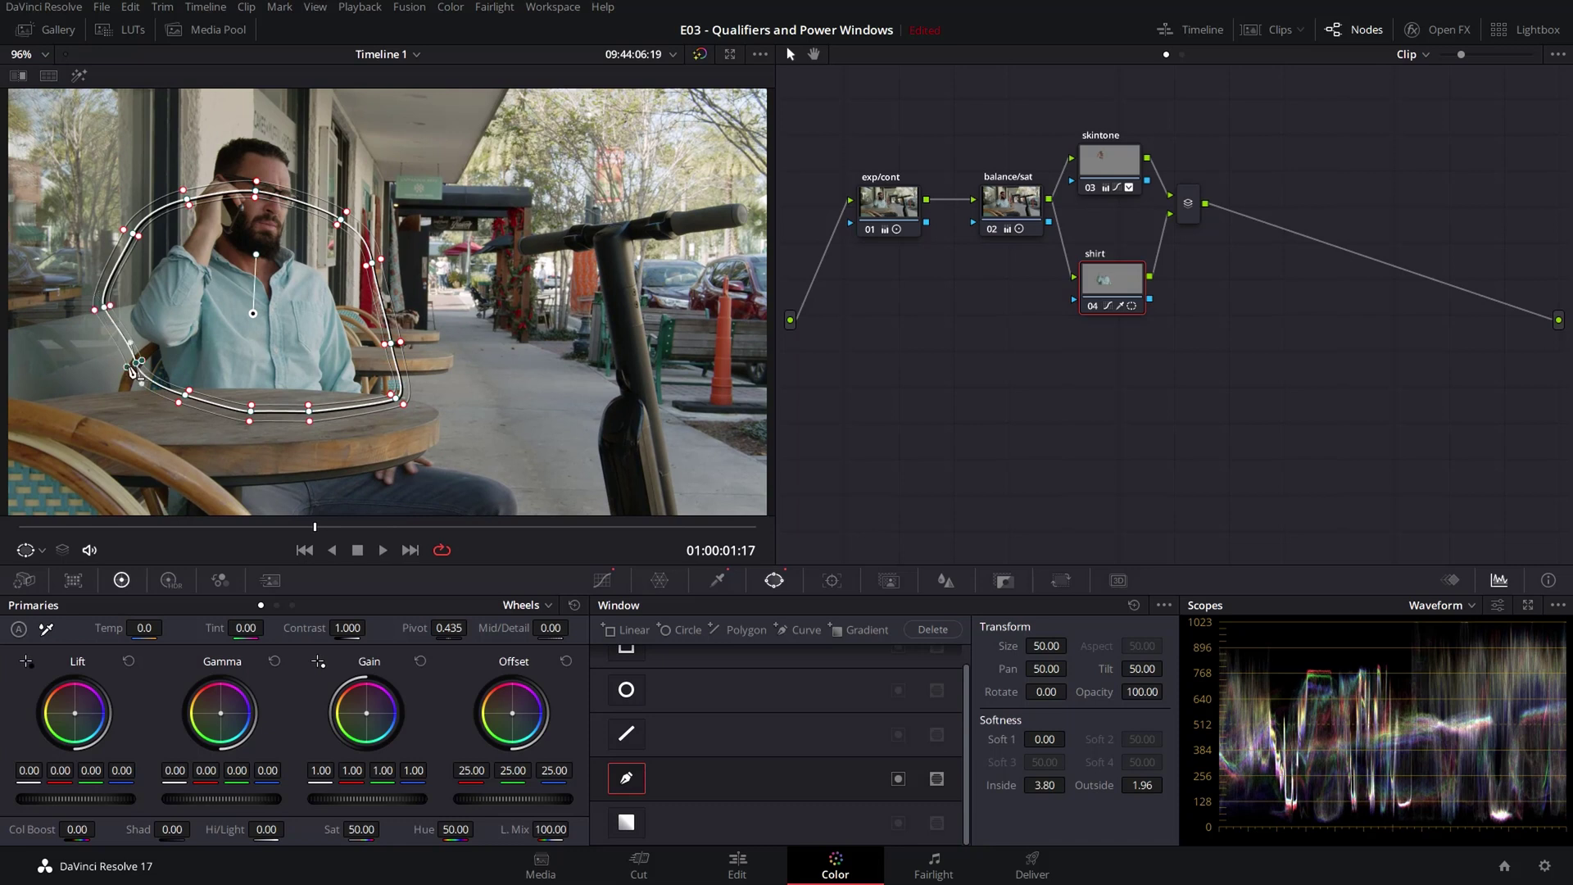
- Track the shirt window backward and forward with the cloud tracker and scrub the clip to verify the correction
click(831, 582)
click(640, 629)
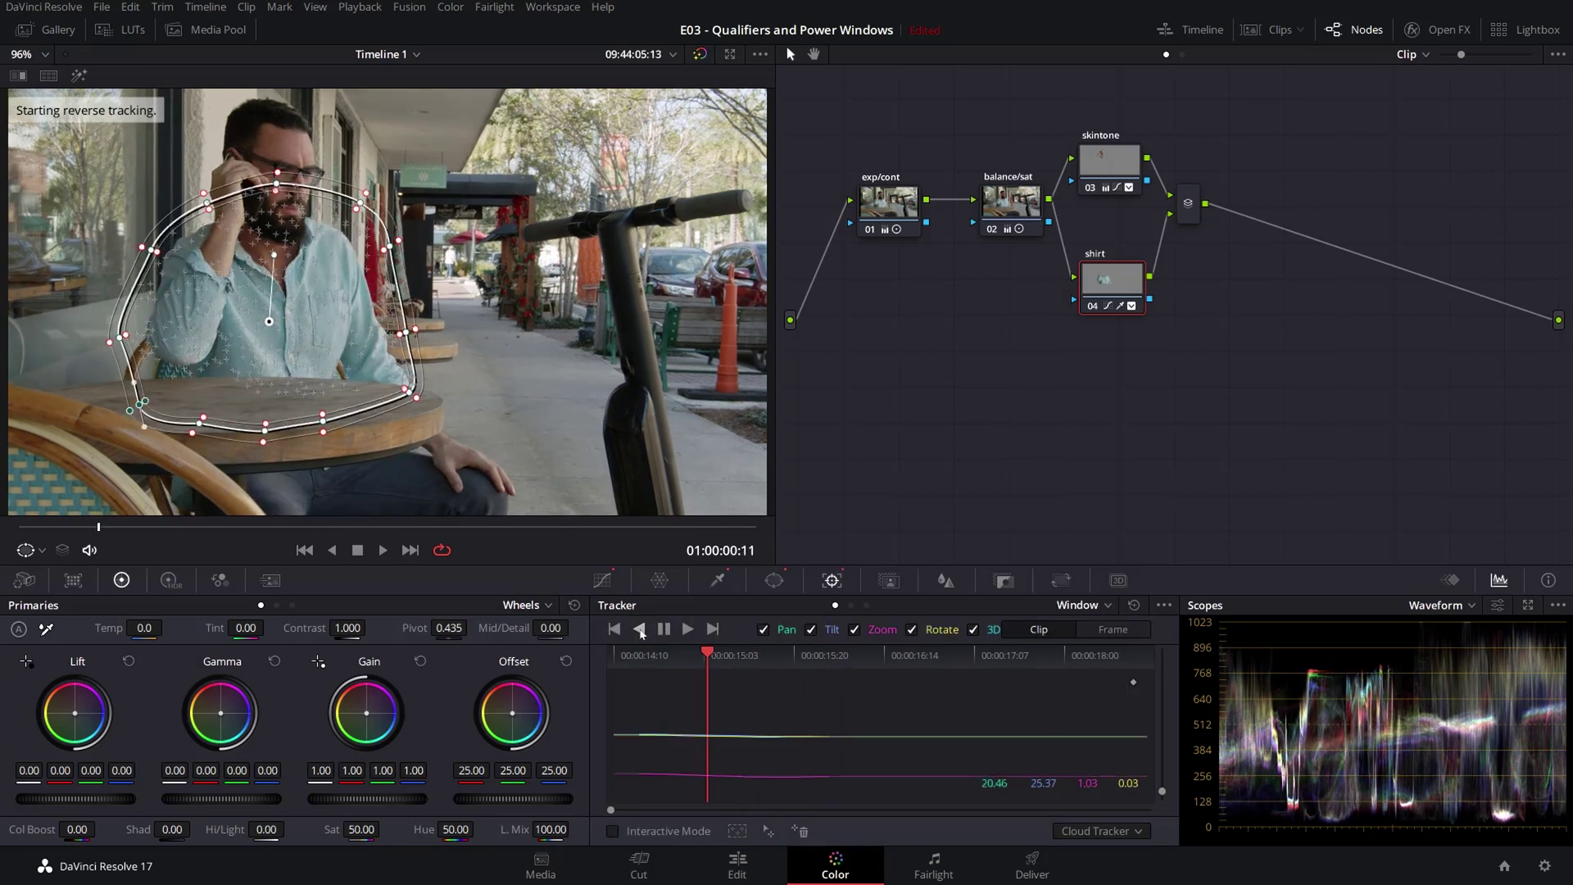
click(829, 655)
click(688, 629)
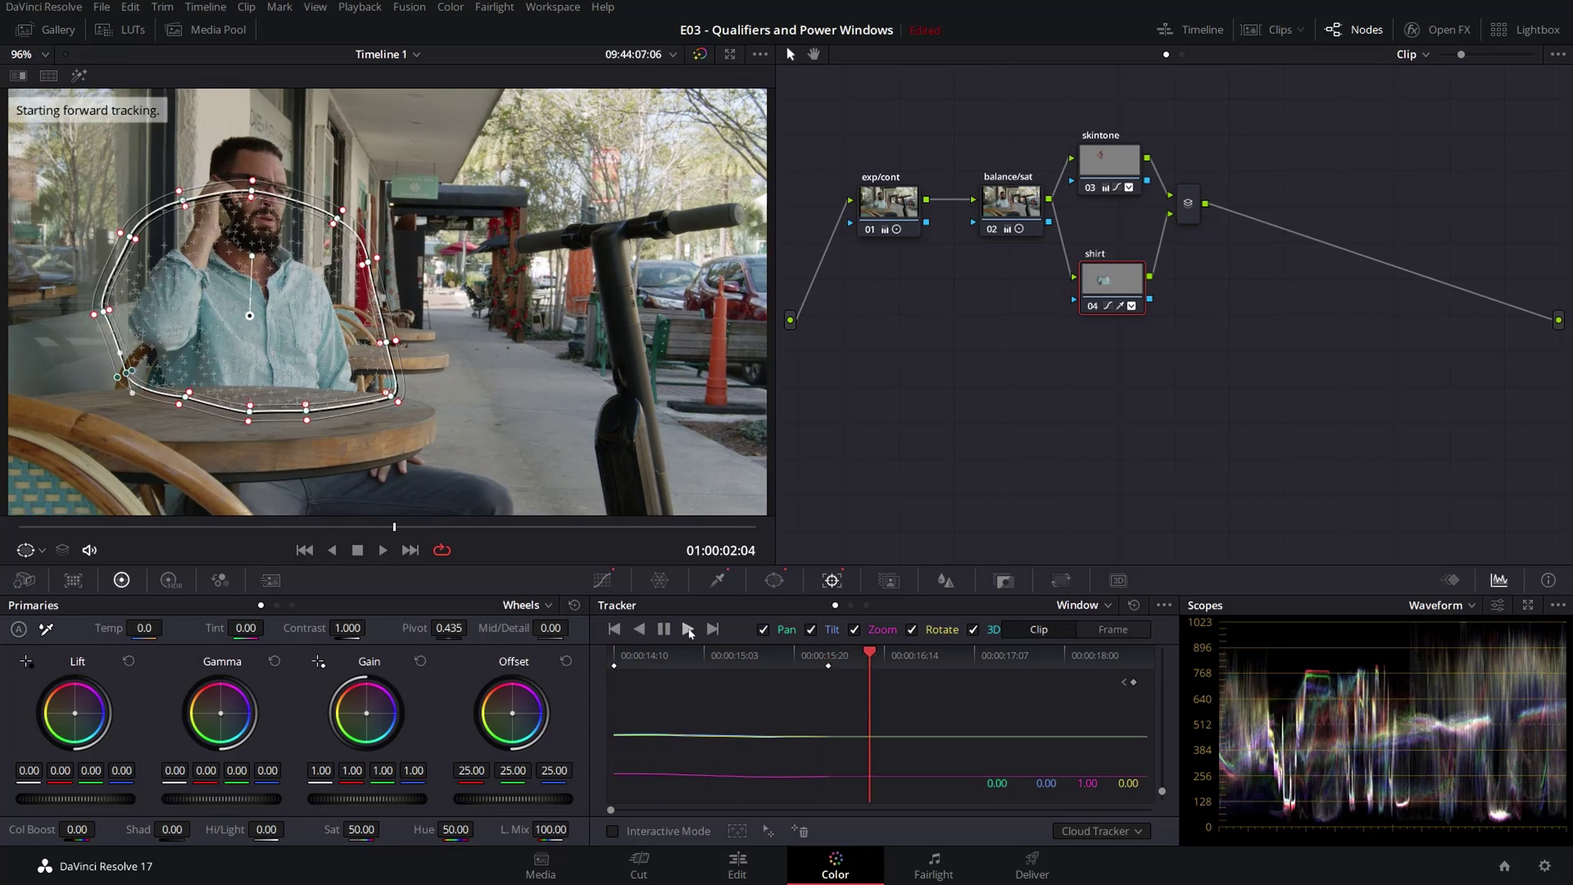
click(603, 581)
drag(743, 529, 172, 533)
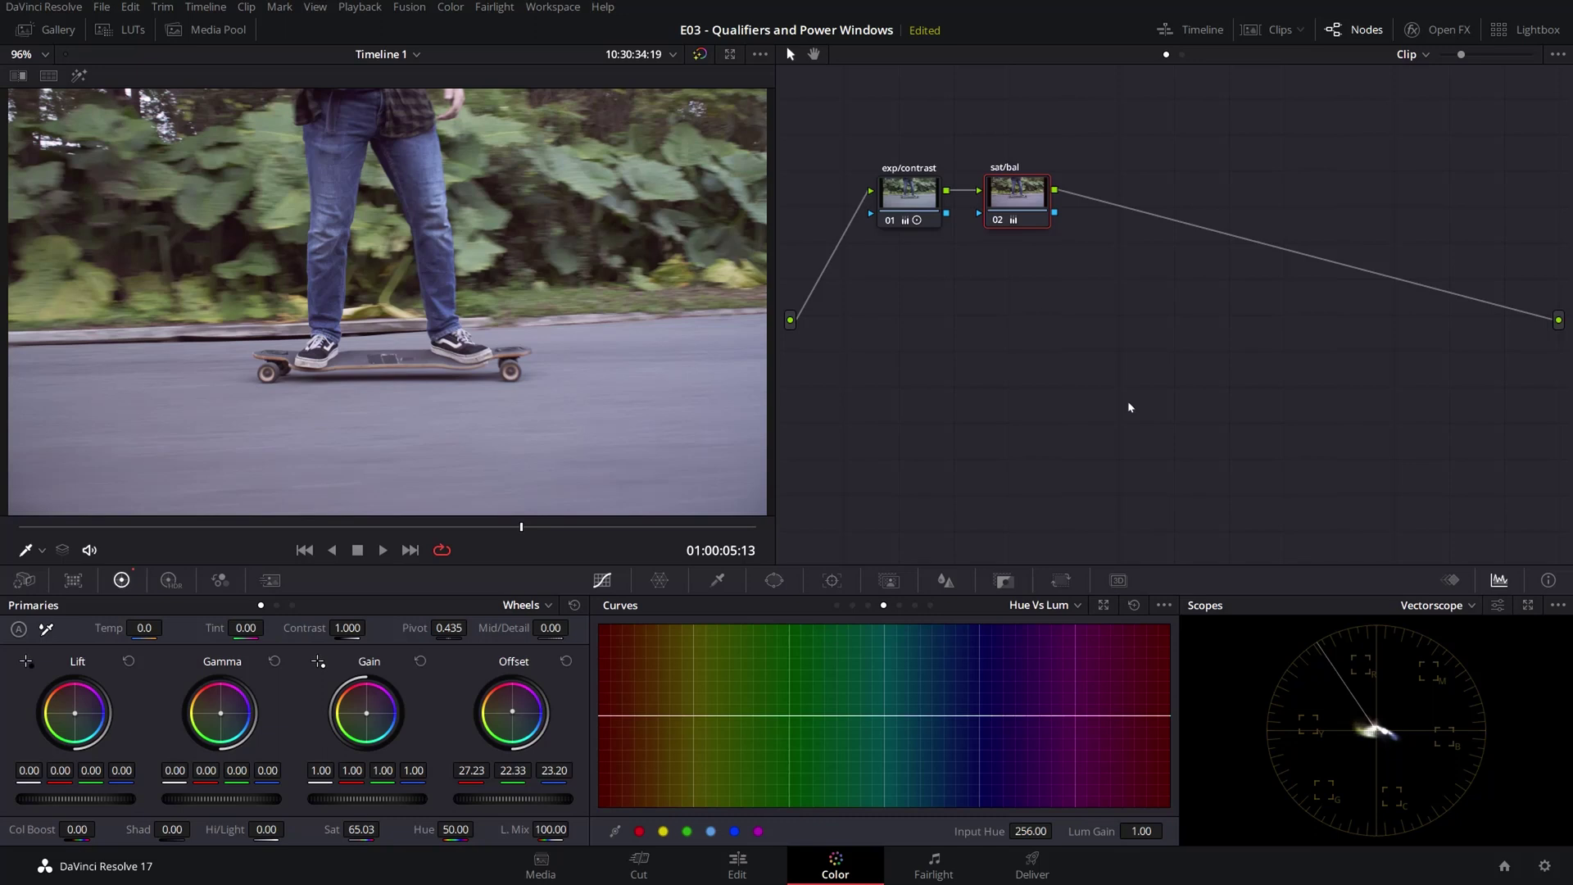
- Add a serial node after the sat/bal node and label it jeans
right_click(1020, 191)
click(1219, 277)
text(jeans)
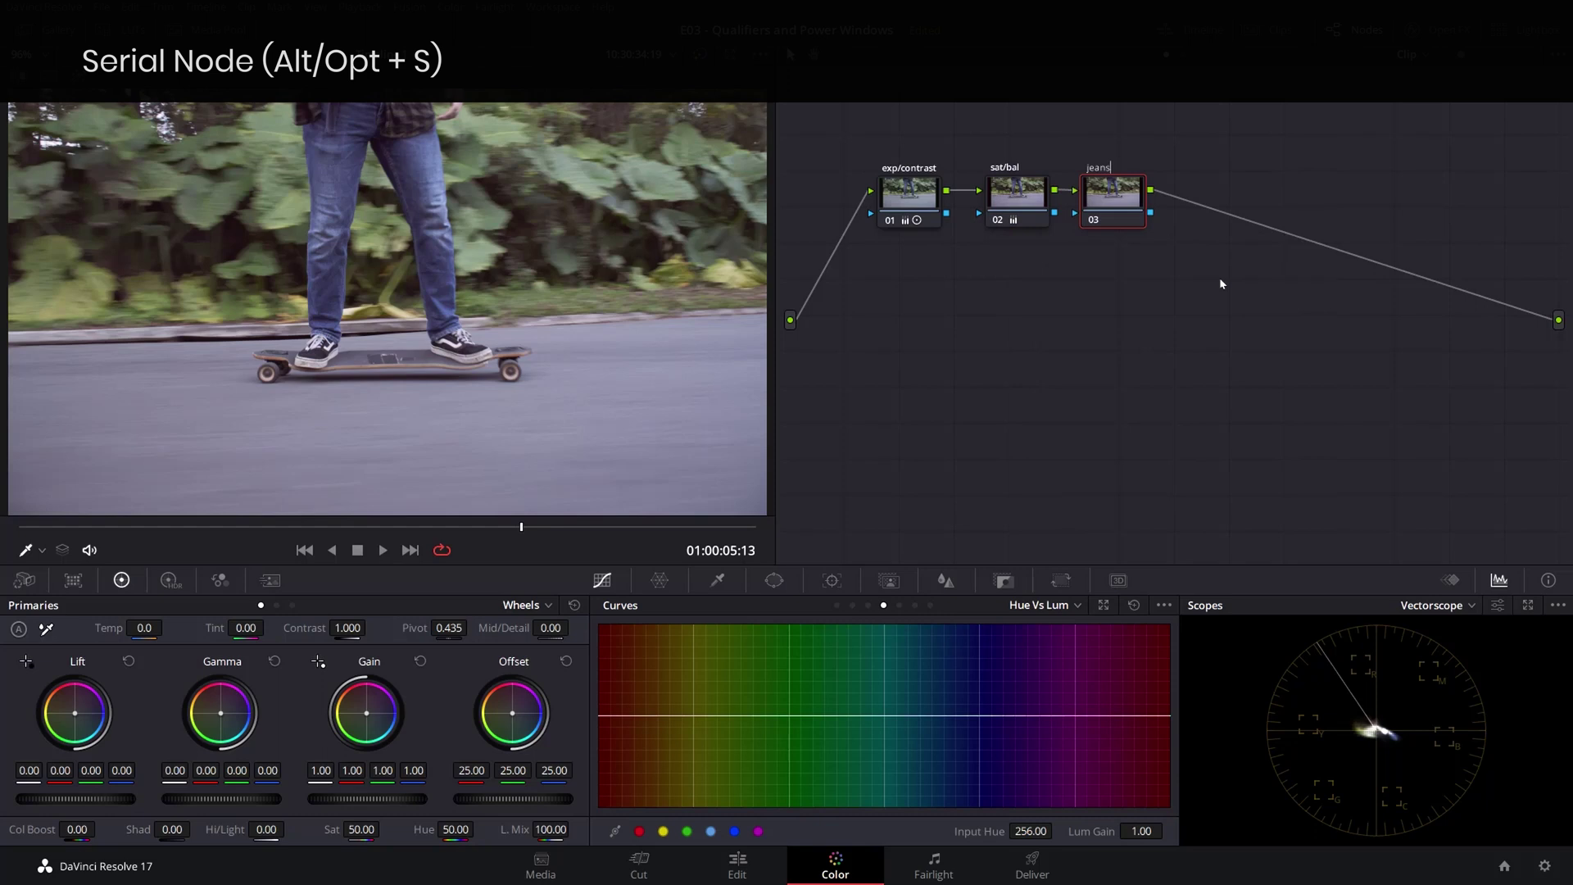
key(Return)
- Sample the skateboarder's jeans with the HSL qualifier and inspect the selection up close in highlight mode
click(716, 580)
drag(349, 145, 352, 189)
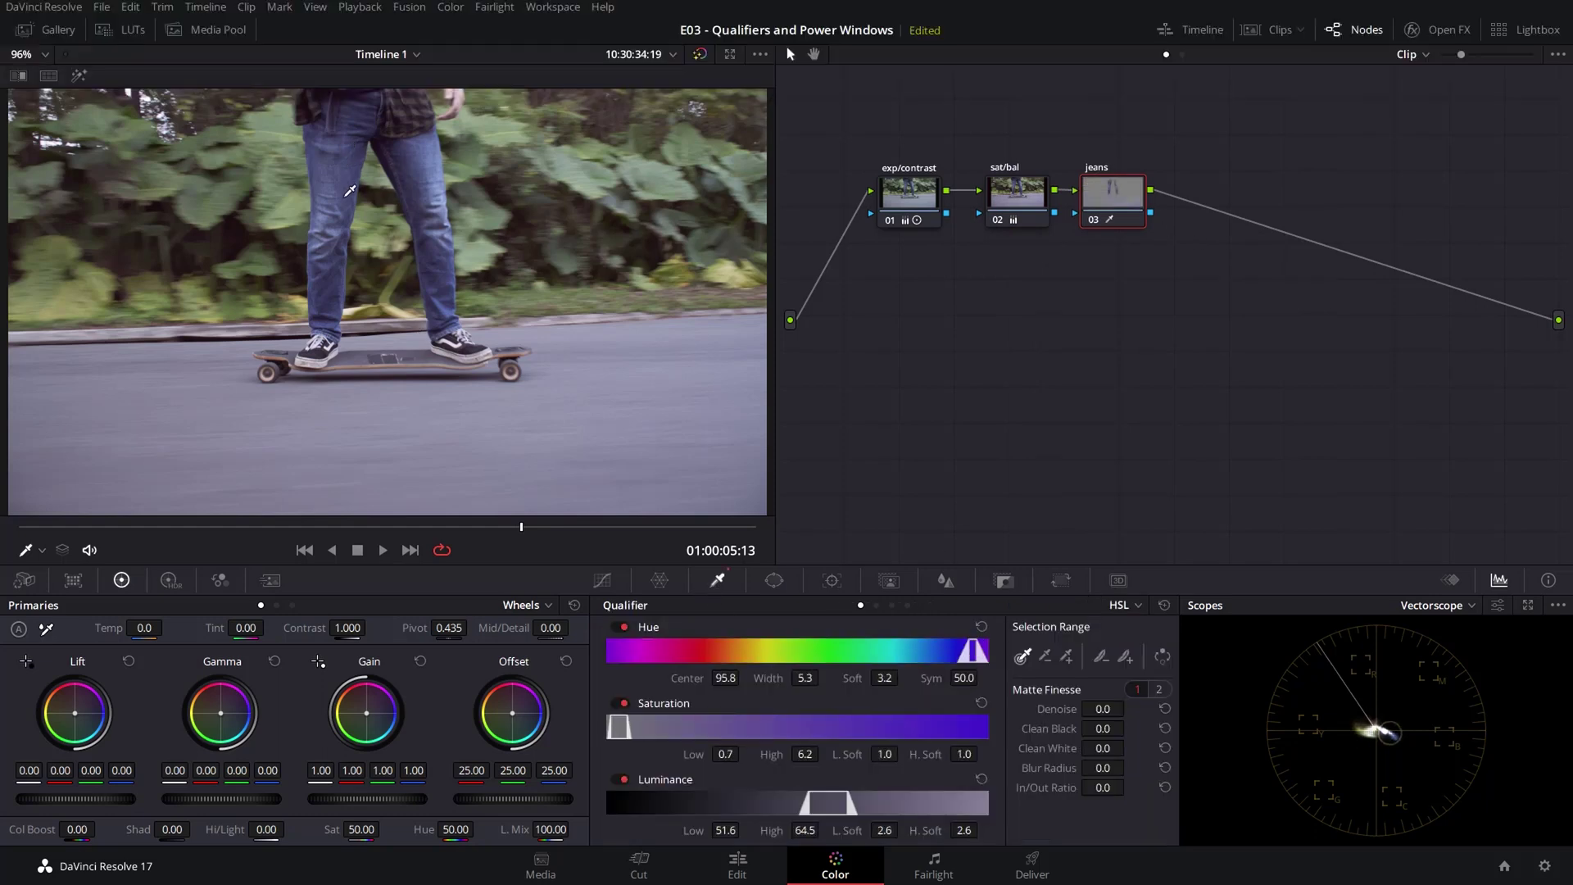
click(80, 76)
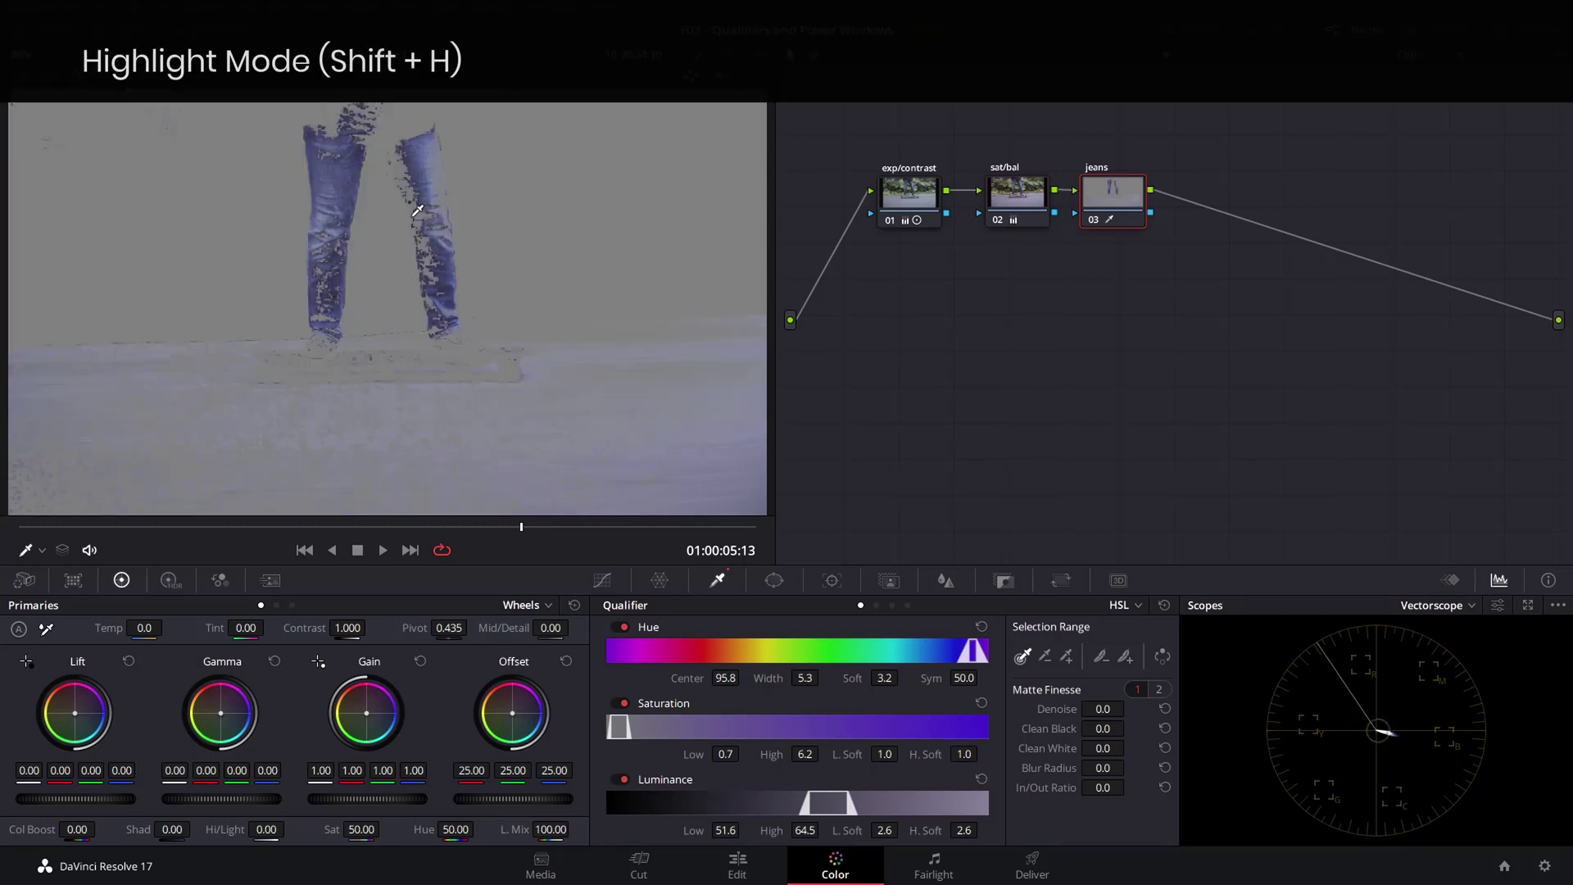
scroll(415, 209, up, 3)
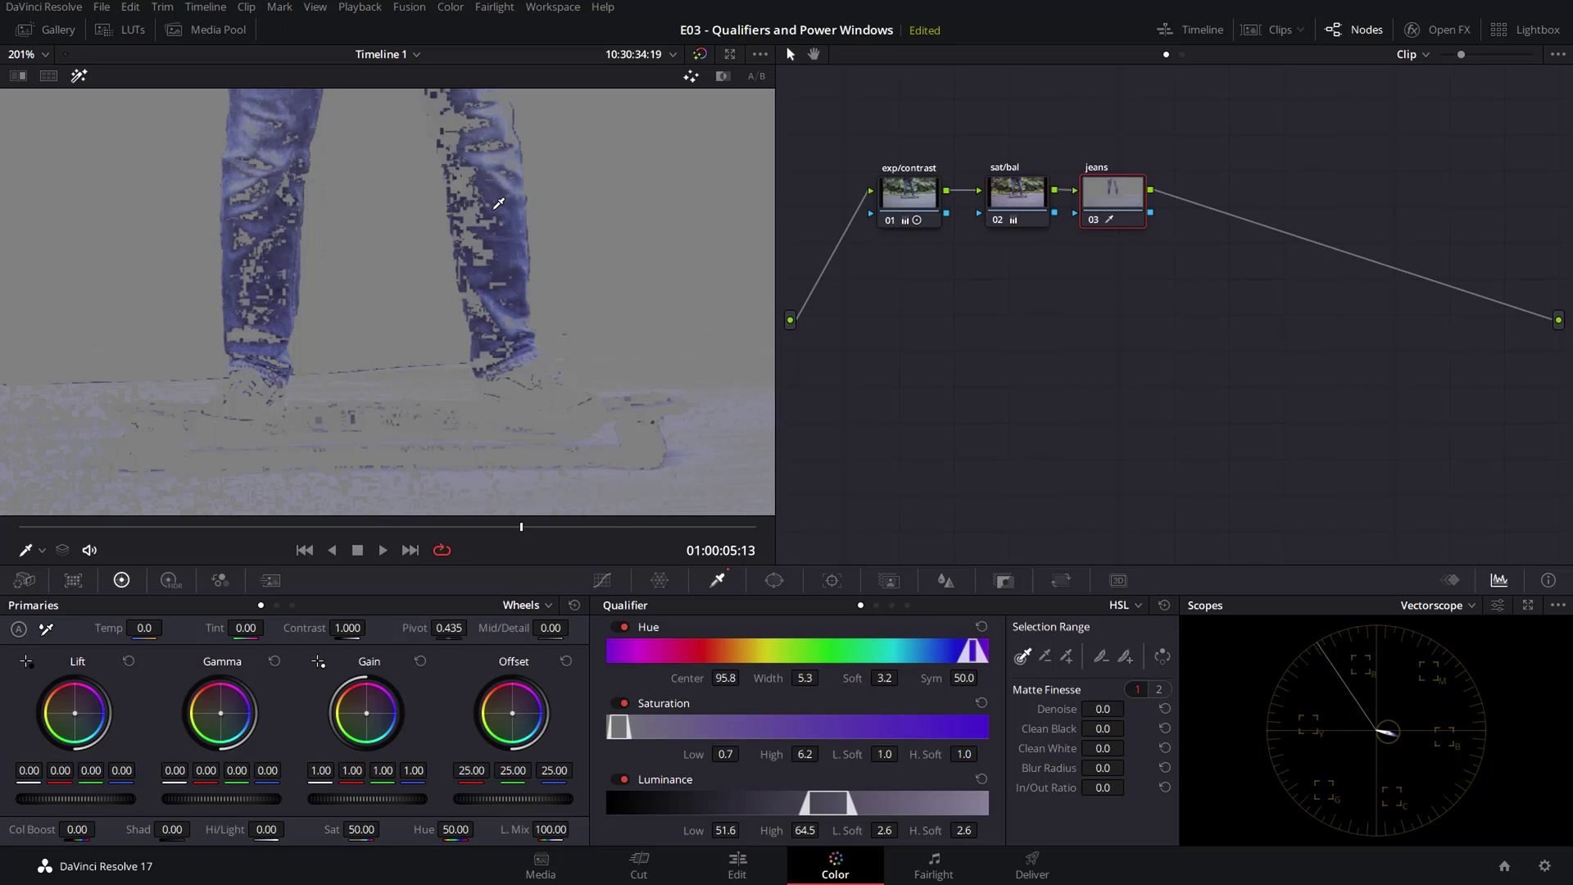
click(25, 54)
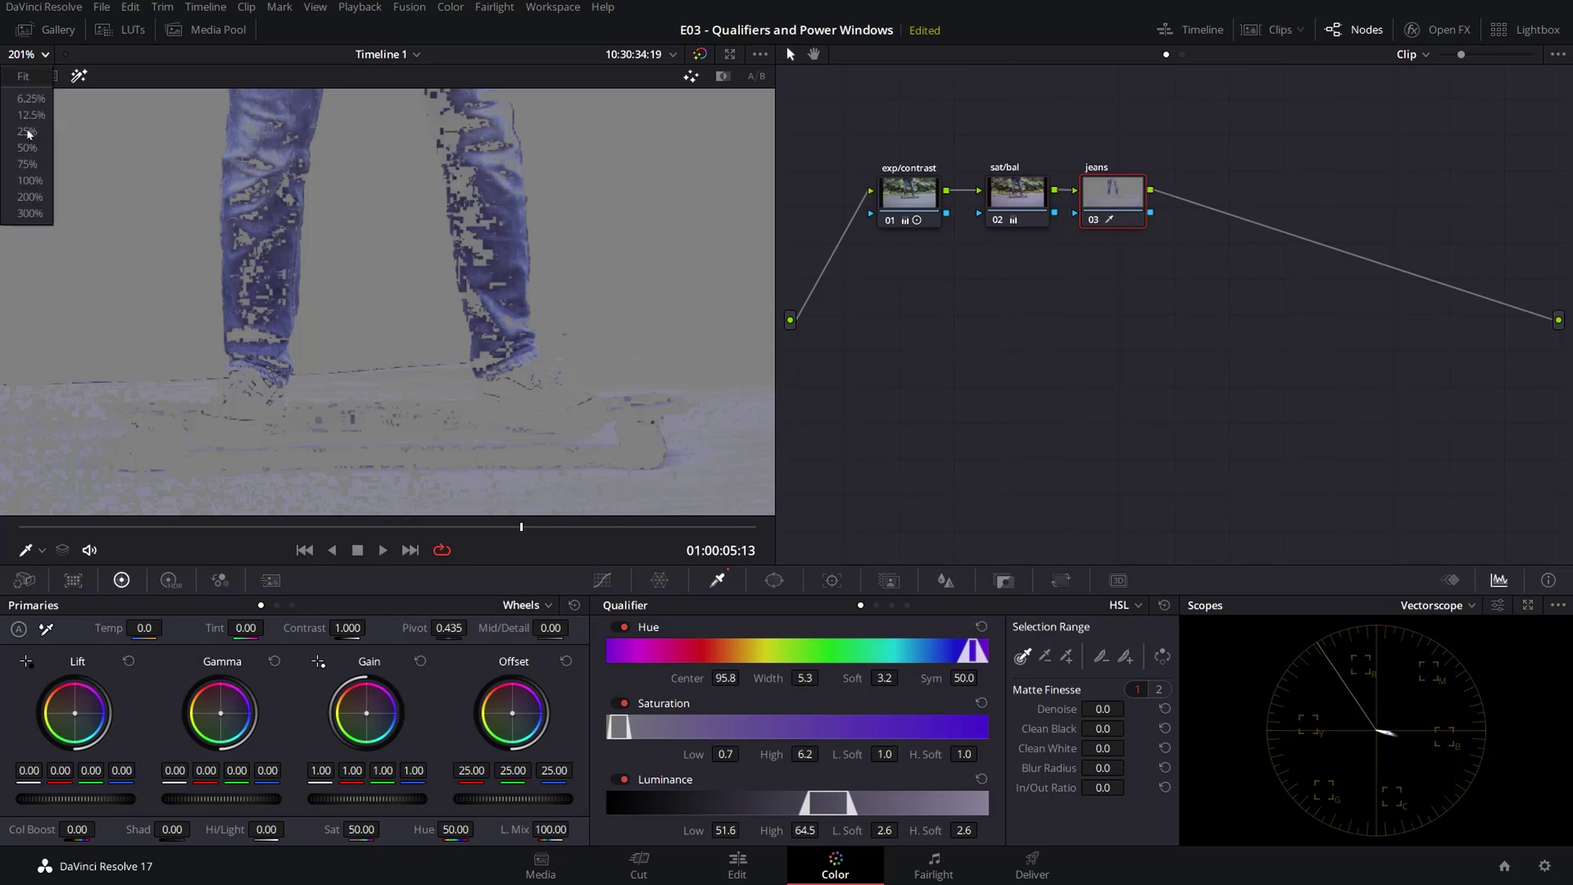
click(23, 100)
- Refine the jeans qualifier to hue center 96.5 and width 9.7 and luminance 53.5 to 61.5, and denoise the matte
drag(725, 678, 854, 678)
drag(725, 830, 820, 830)
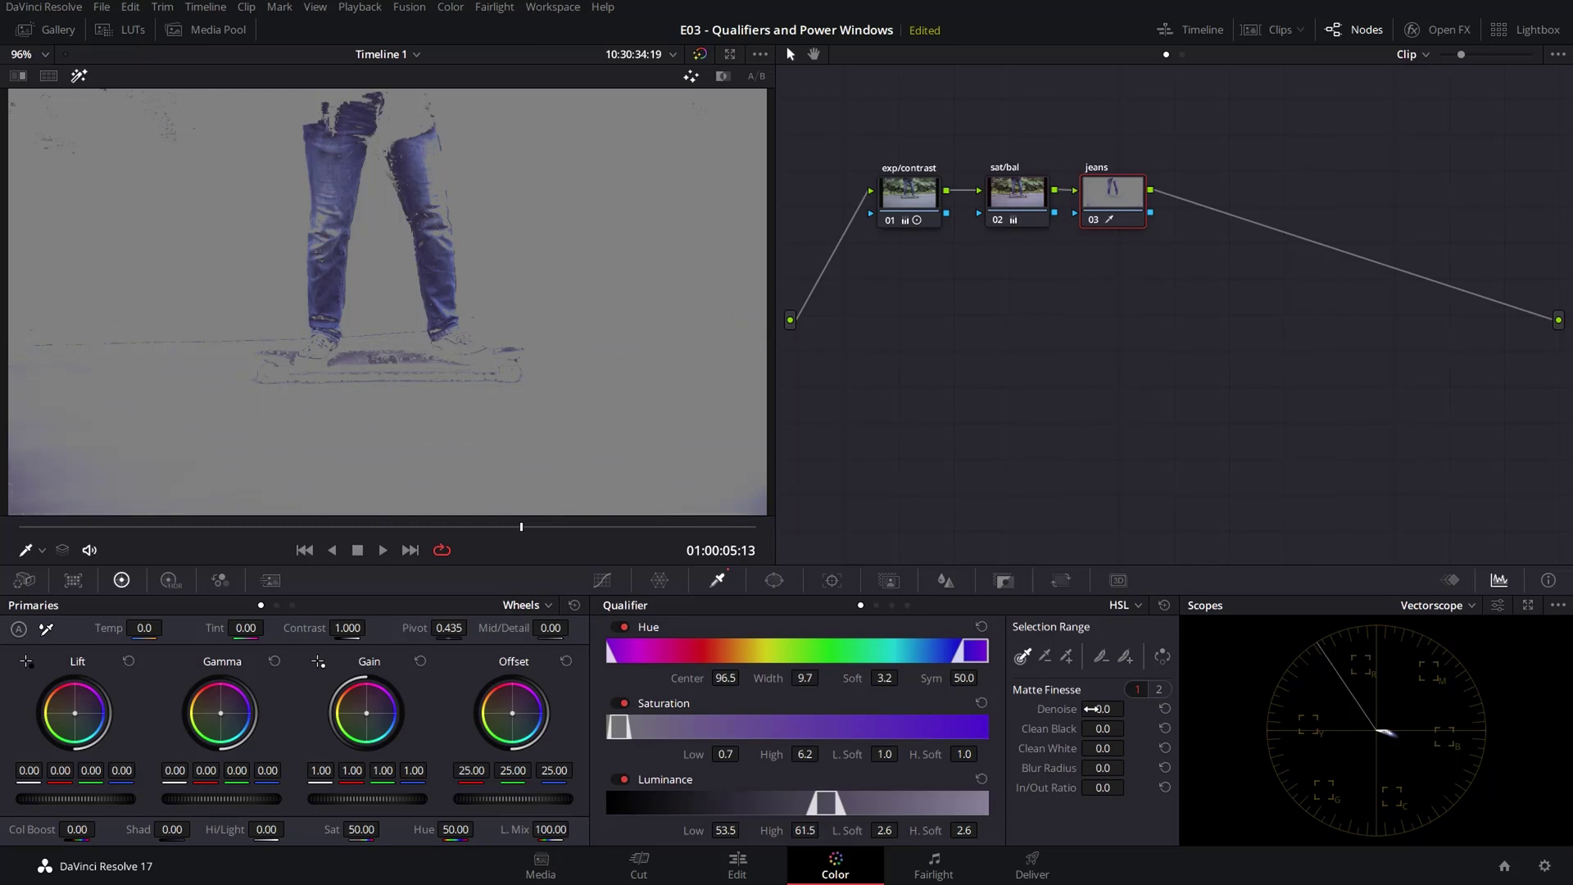
drag(1103, 708, 1129, 708)
- Draw a closed curve window around both legs of the jeans, excluding the road and skateboard from the selection
click(774, 580)
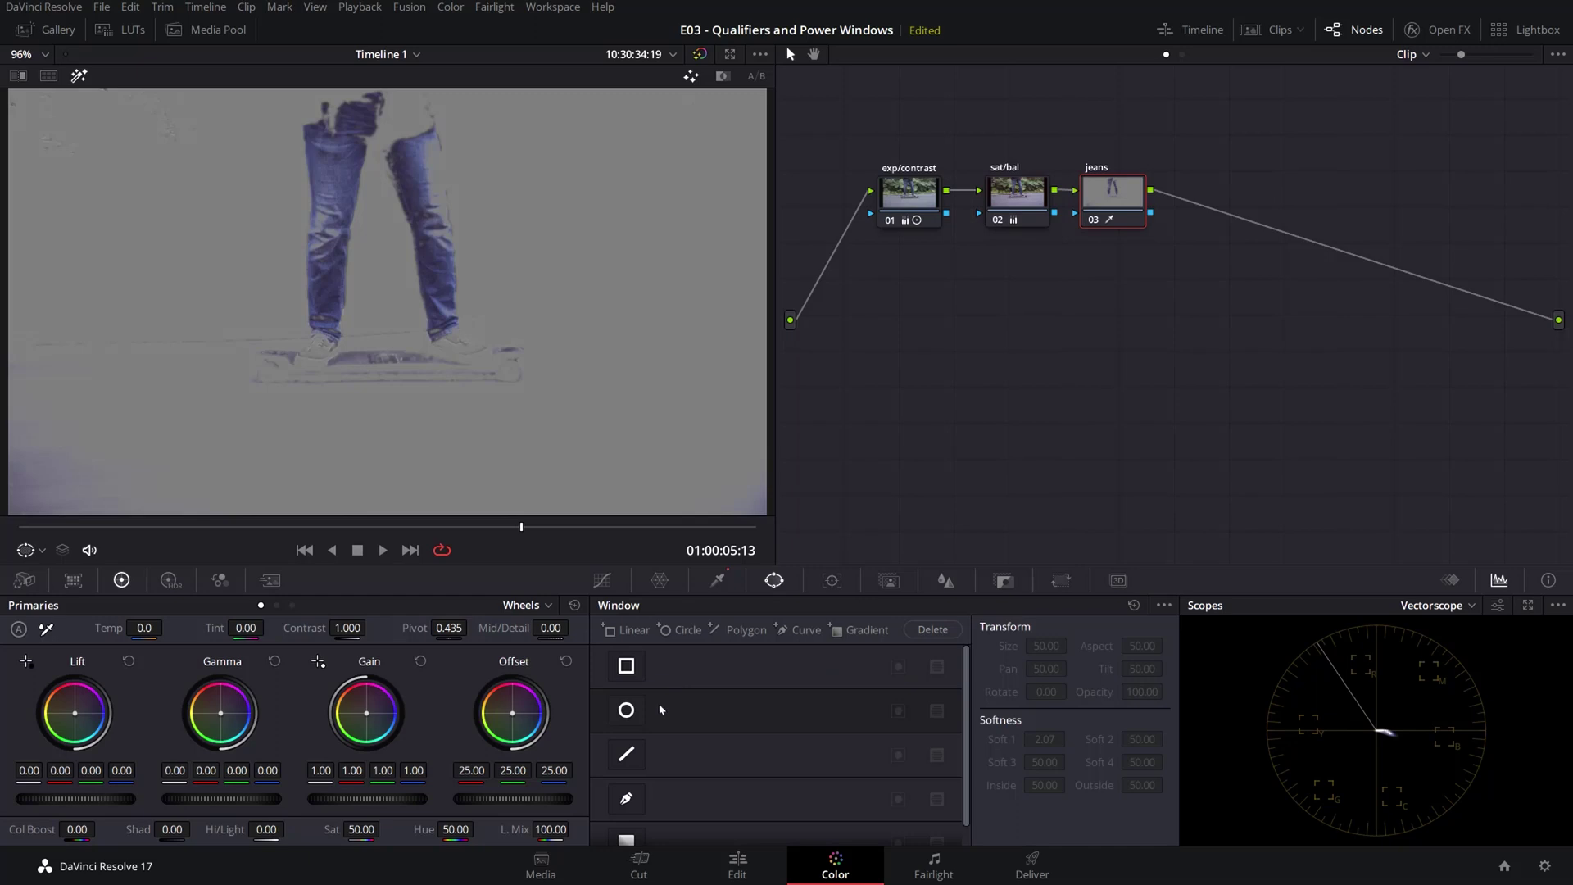
click(634, 798)
click(299, 347)
drag(288, 285, 290, 257)
drag(285, 226, 281, 132)
scroll(287, 99, down, 1)
click(362, 96)
click(441, 101)
click(464, 142)
click(471, 216)
click(476, 294)
click(459, 345)
click(412, 341)
click(393, 319)
click(362, 331)
click(343, 349)
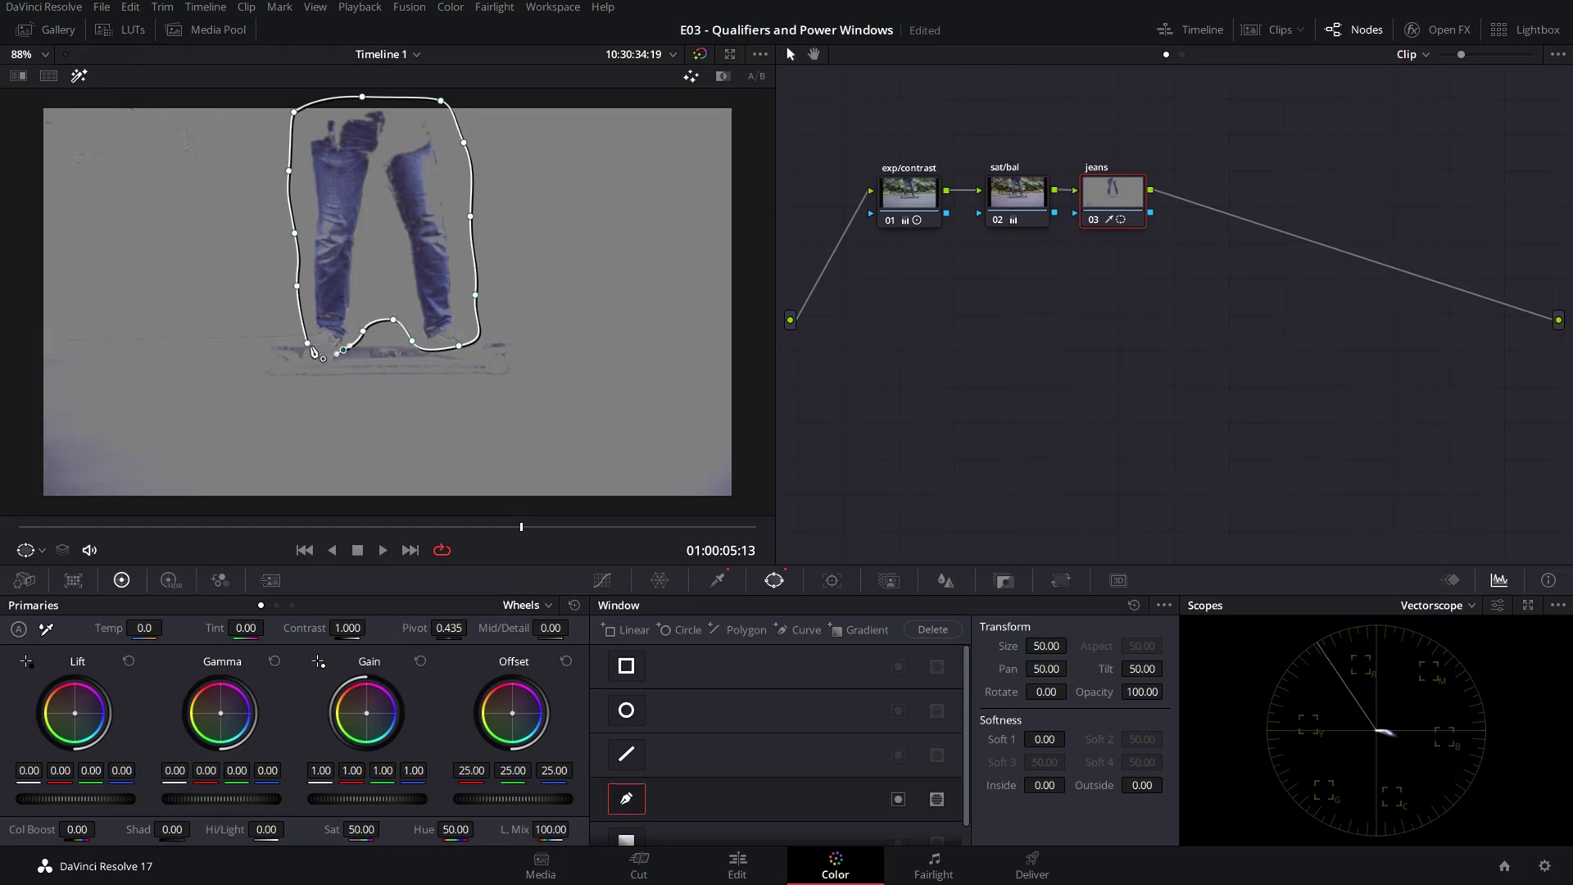
click(307, 343)
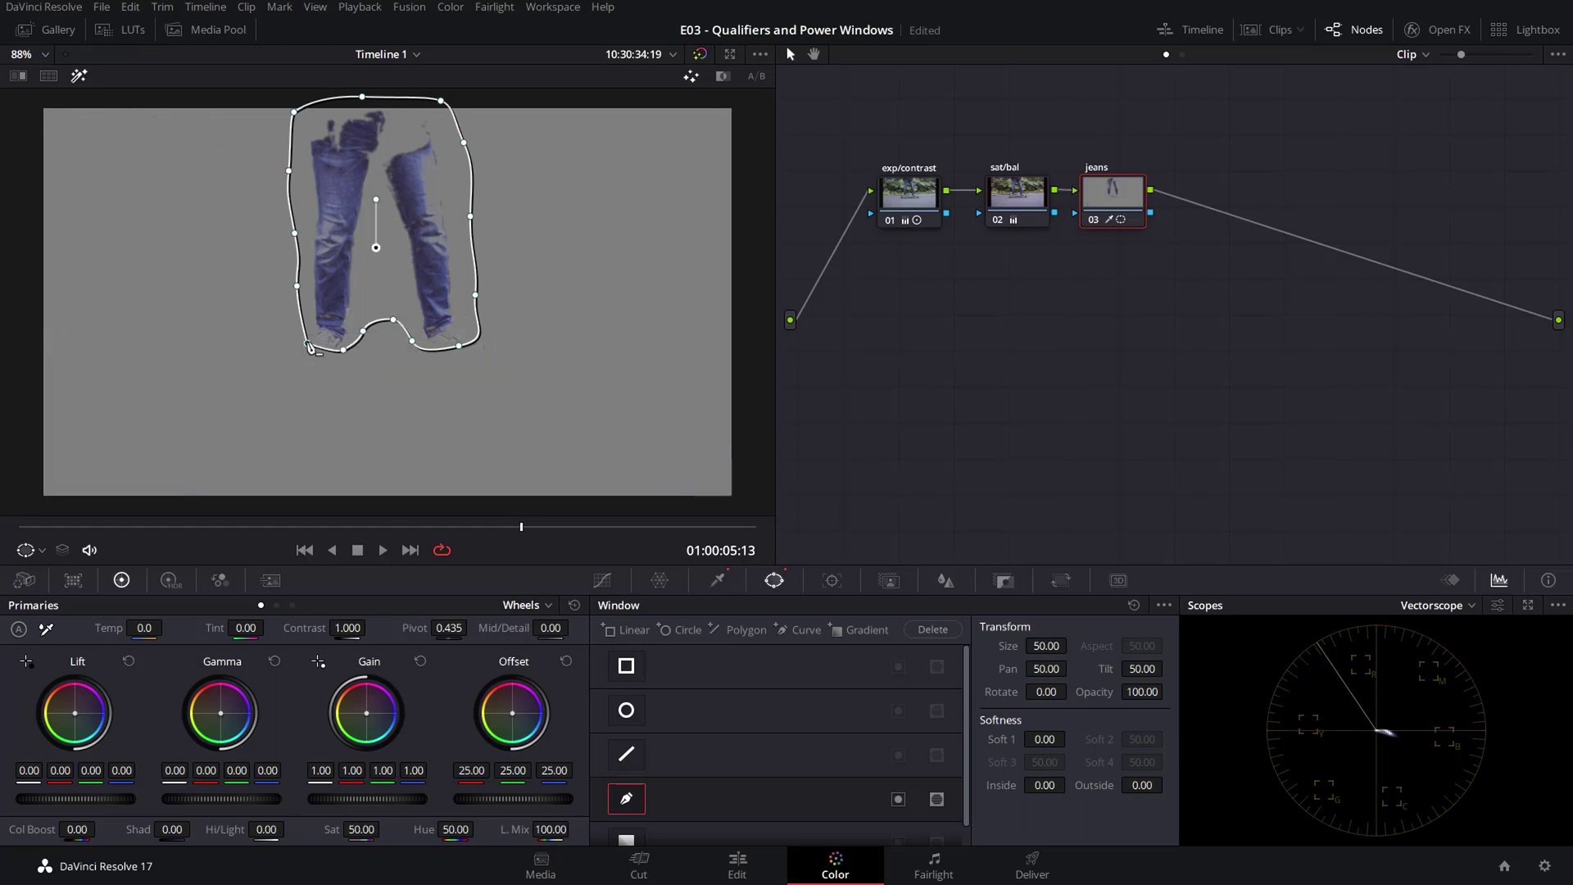
- Track the jeans window forward and backward with the cloud tracker and scrub the clip to verify the track
click(831, 580)
click(687, 629)
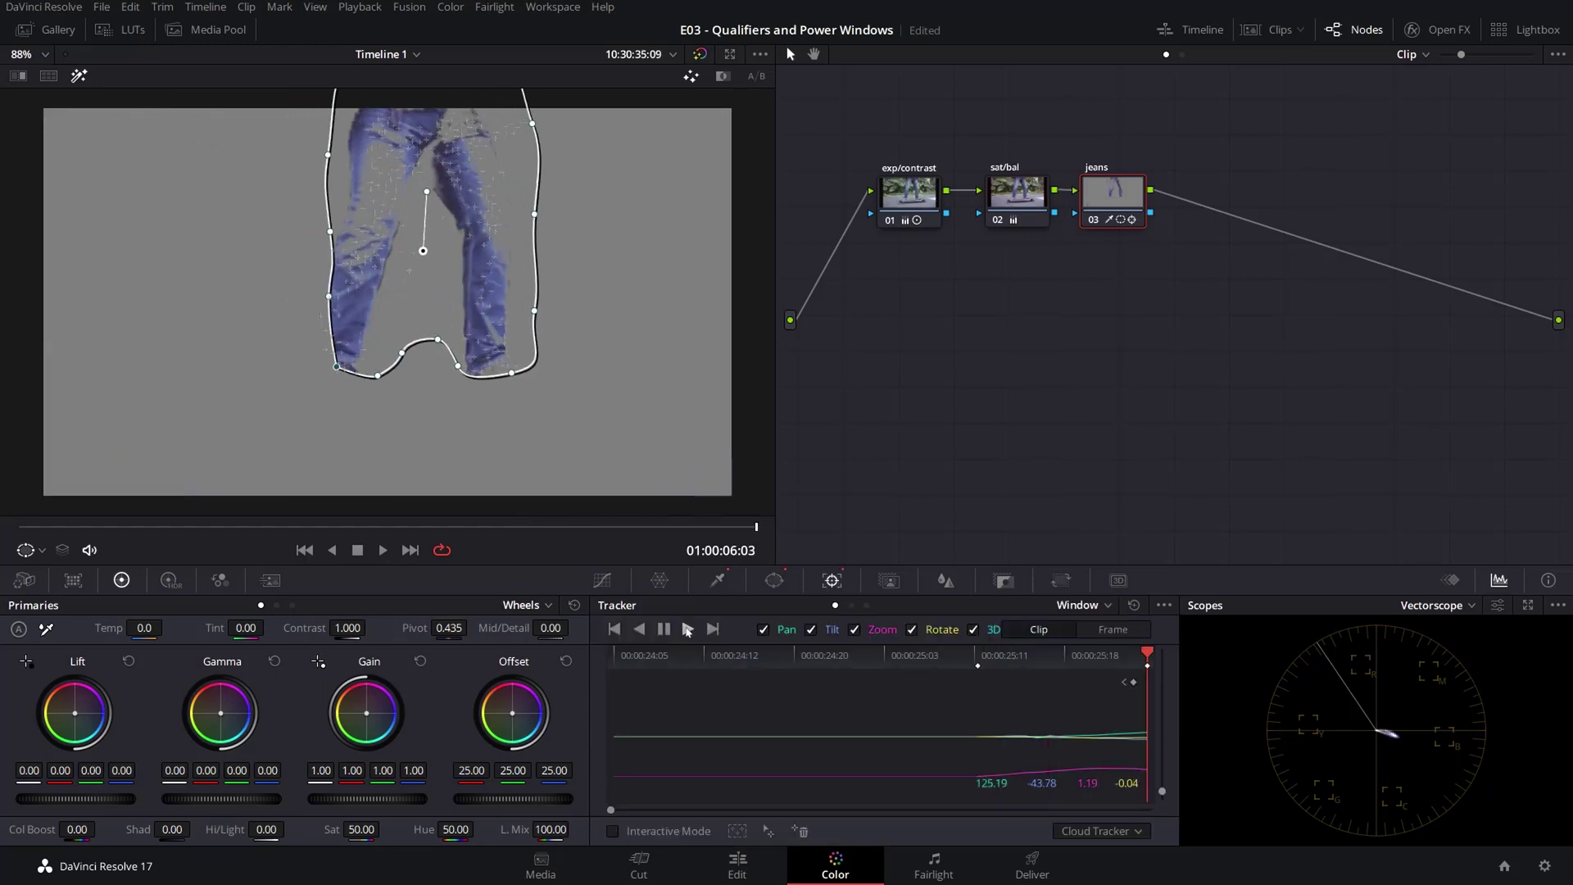
click(642, 630)
drag(616, 659, 1103, 671)
click(602, 580)
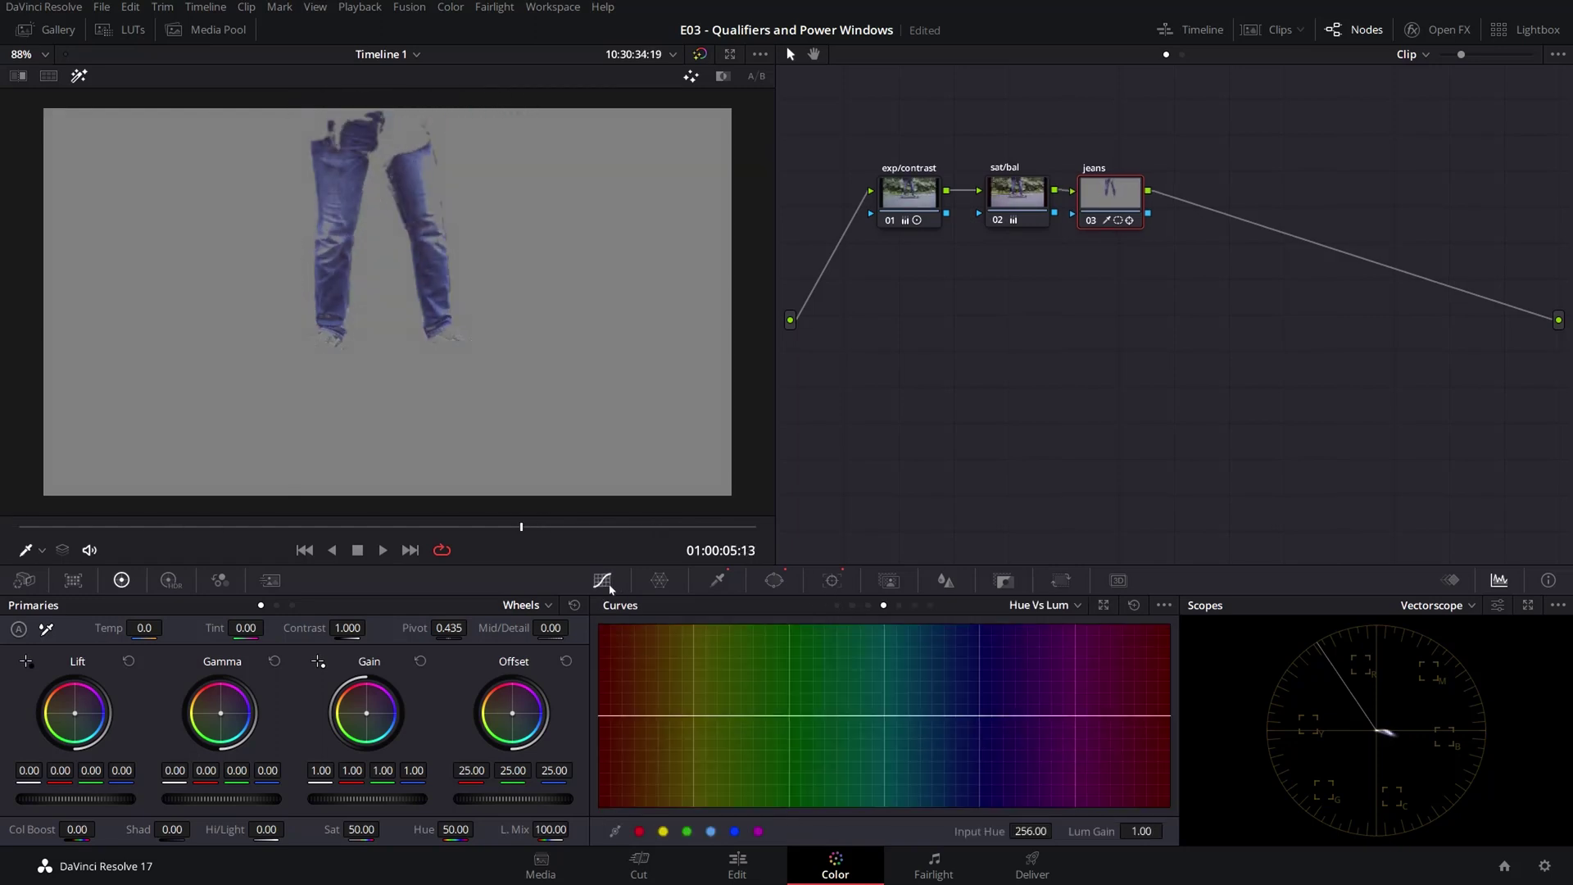
- Shift the jeans' blues with the Hue Vs Hue curve and raise their saturation to 1.30 with the Hue Vs Sat curve
click(78, 76)
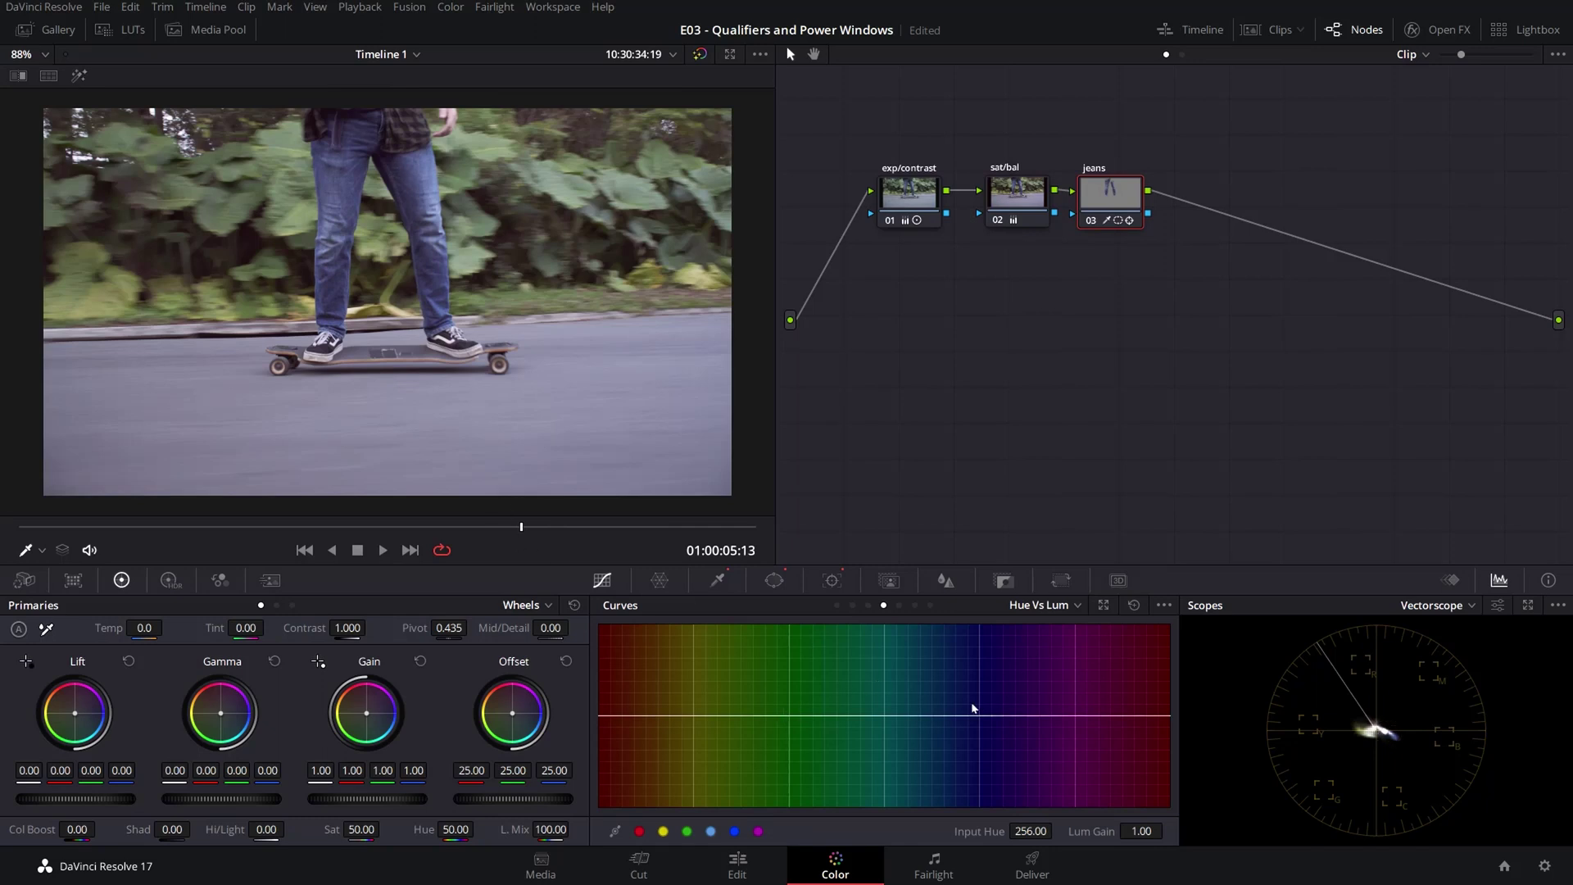
click(853, 606)
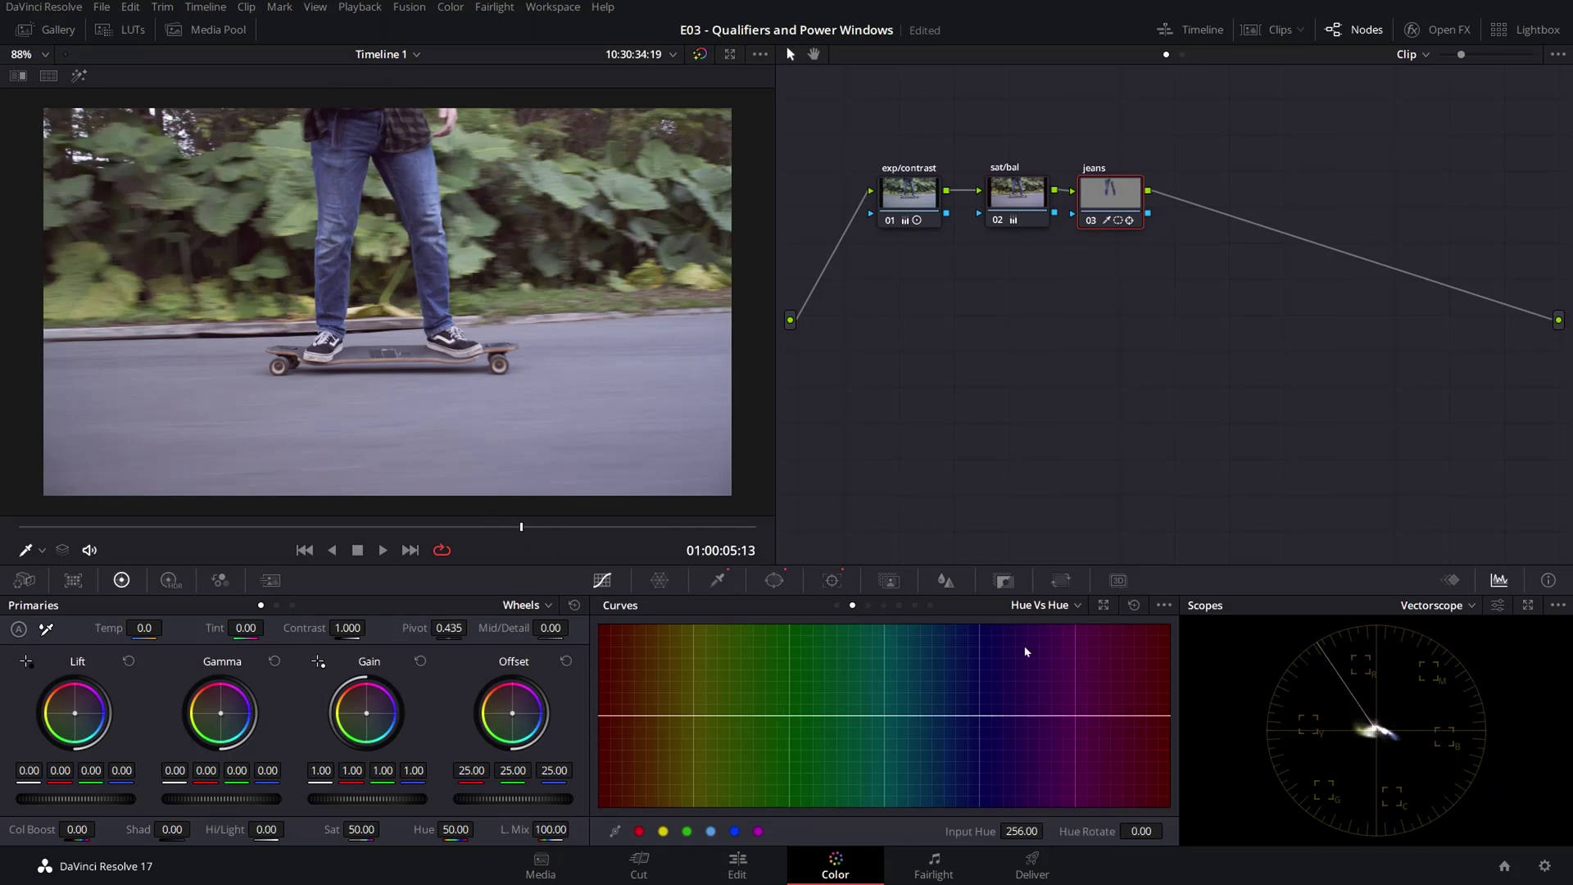
drag(970, 716, 1019, 716)
drag(948, 715, 967, 687)
click(868, 605)
click(969, 715)
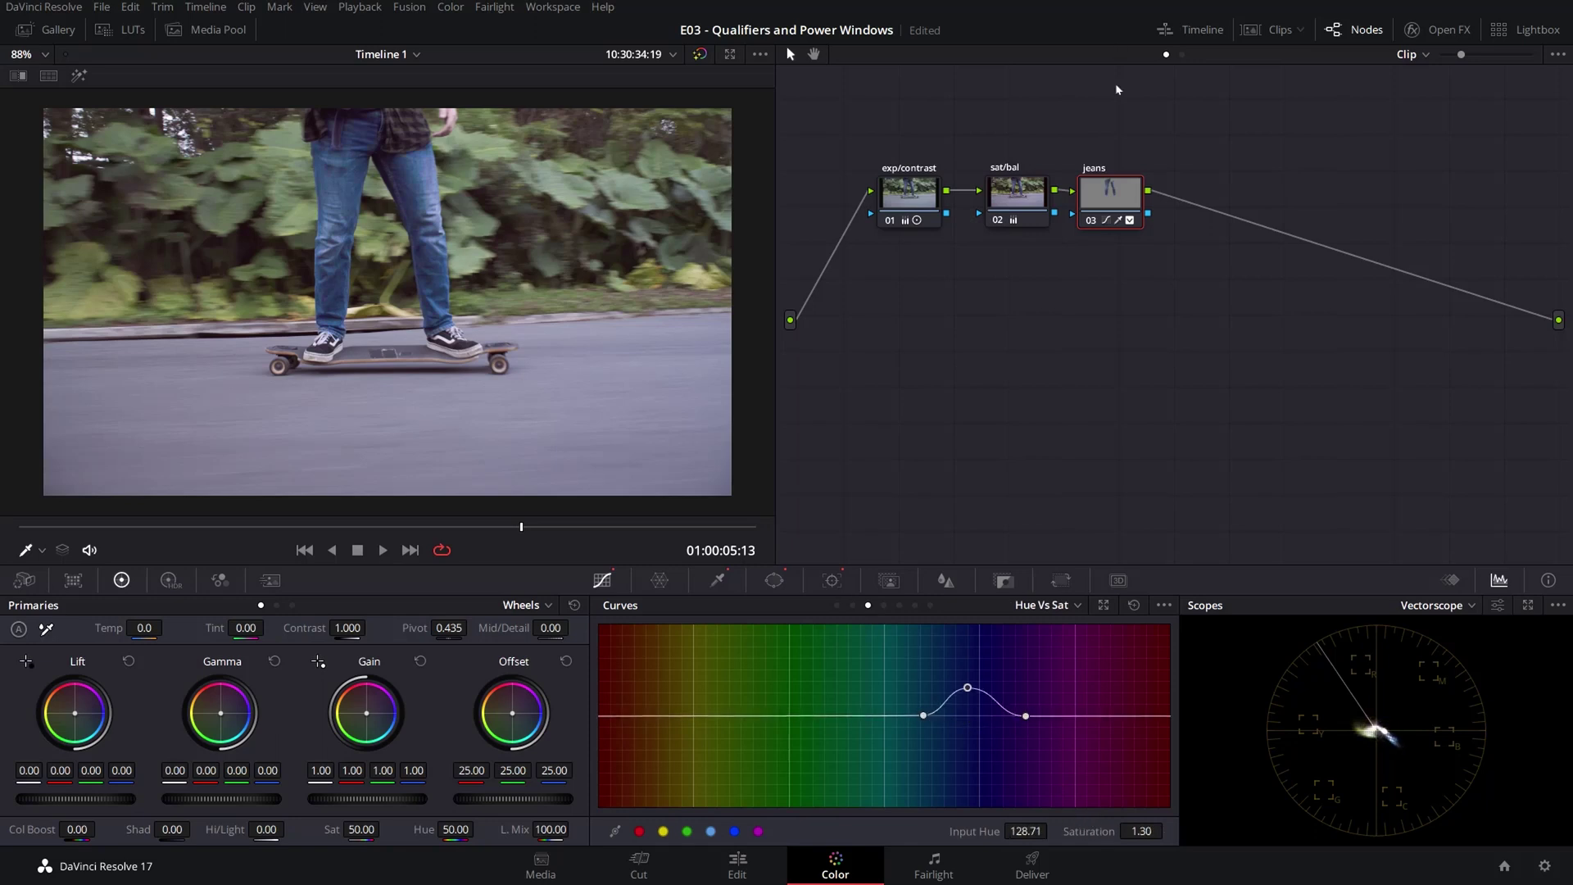
- Add an outside node after the jeans node, label it "outside" and space the two nodes apart
drag(1125, 196, 1119, 198)
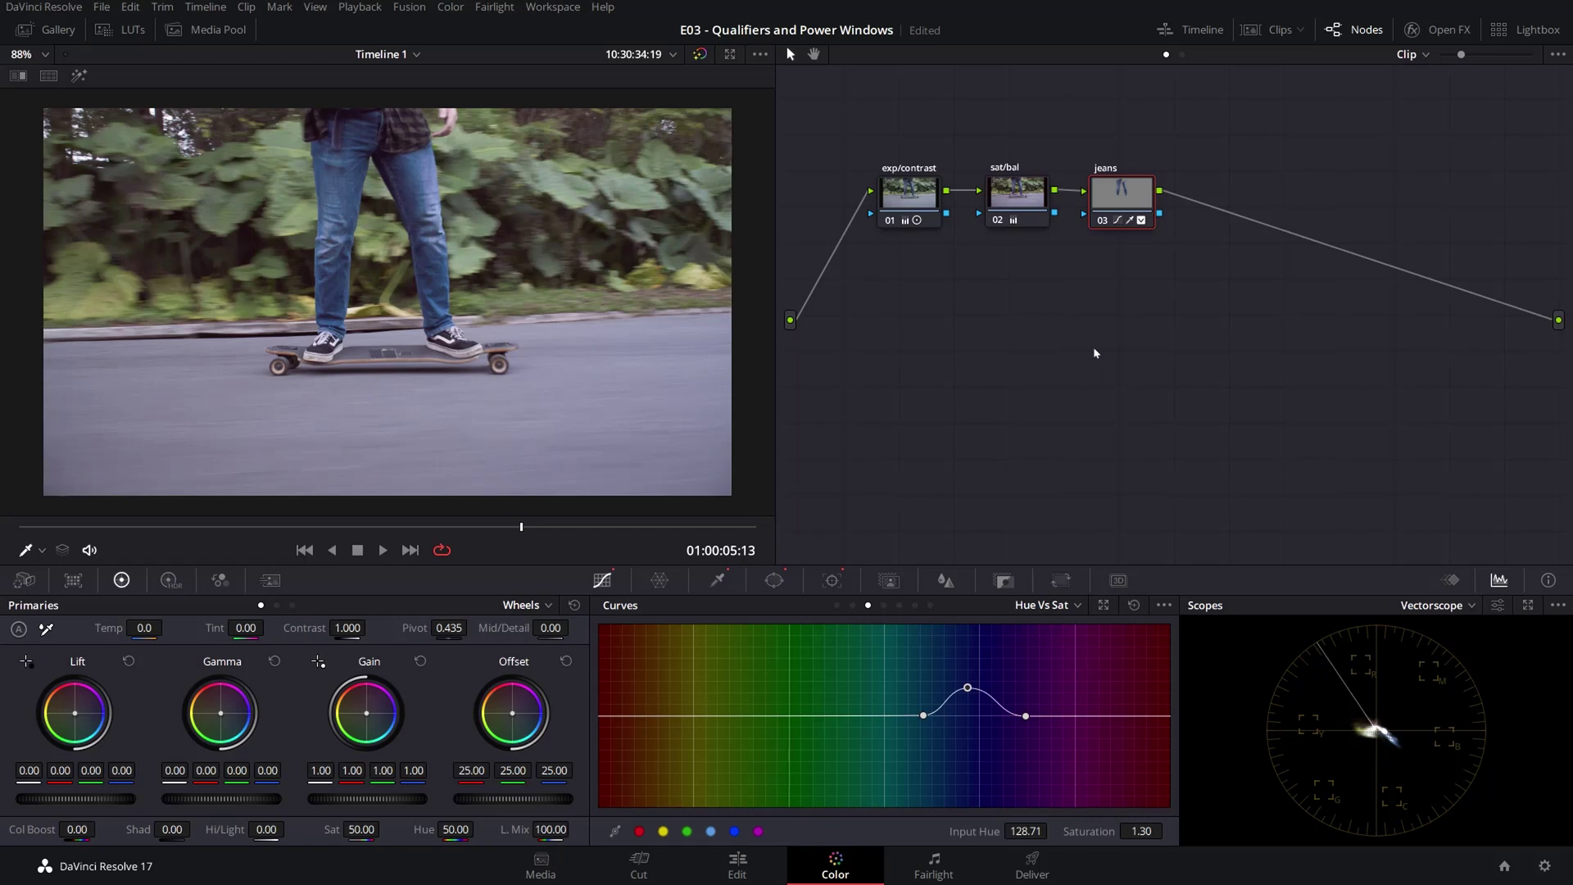
drag(1129, 187, 1128, 181)
right_click(1129, 181)
mouse_move(1183, 268)
click(1335, 317)
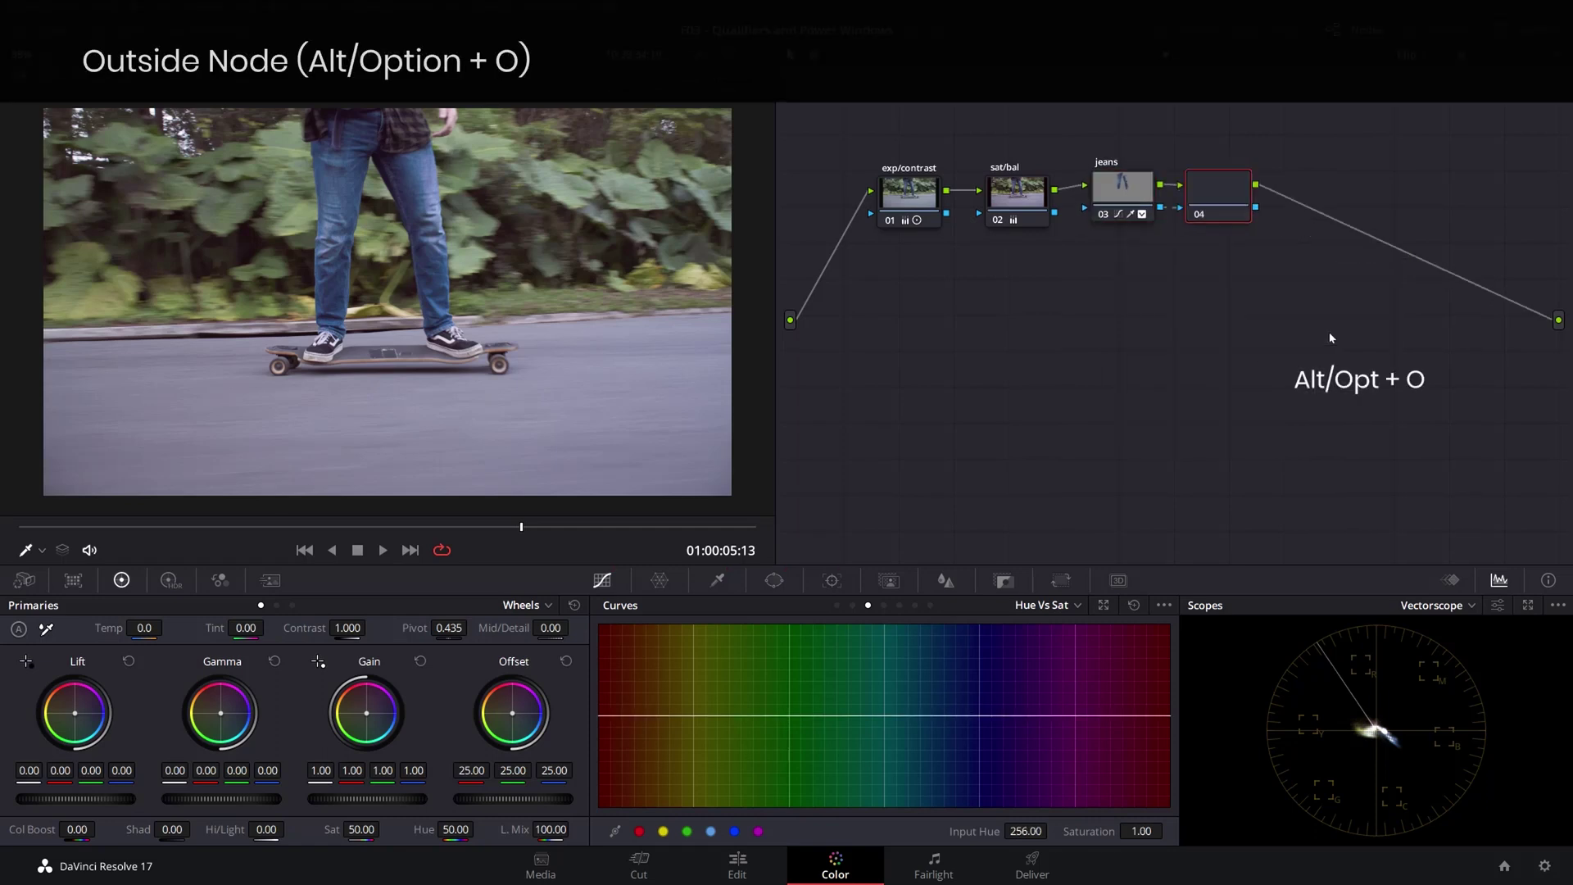
text(side)
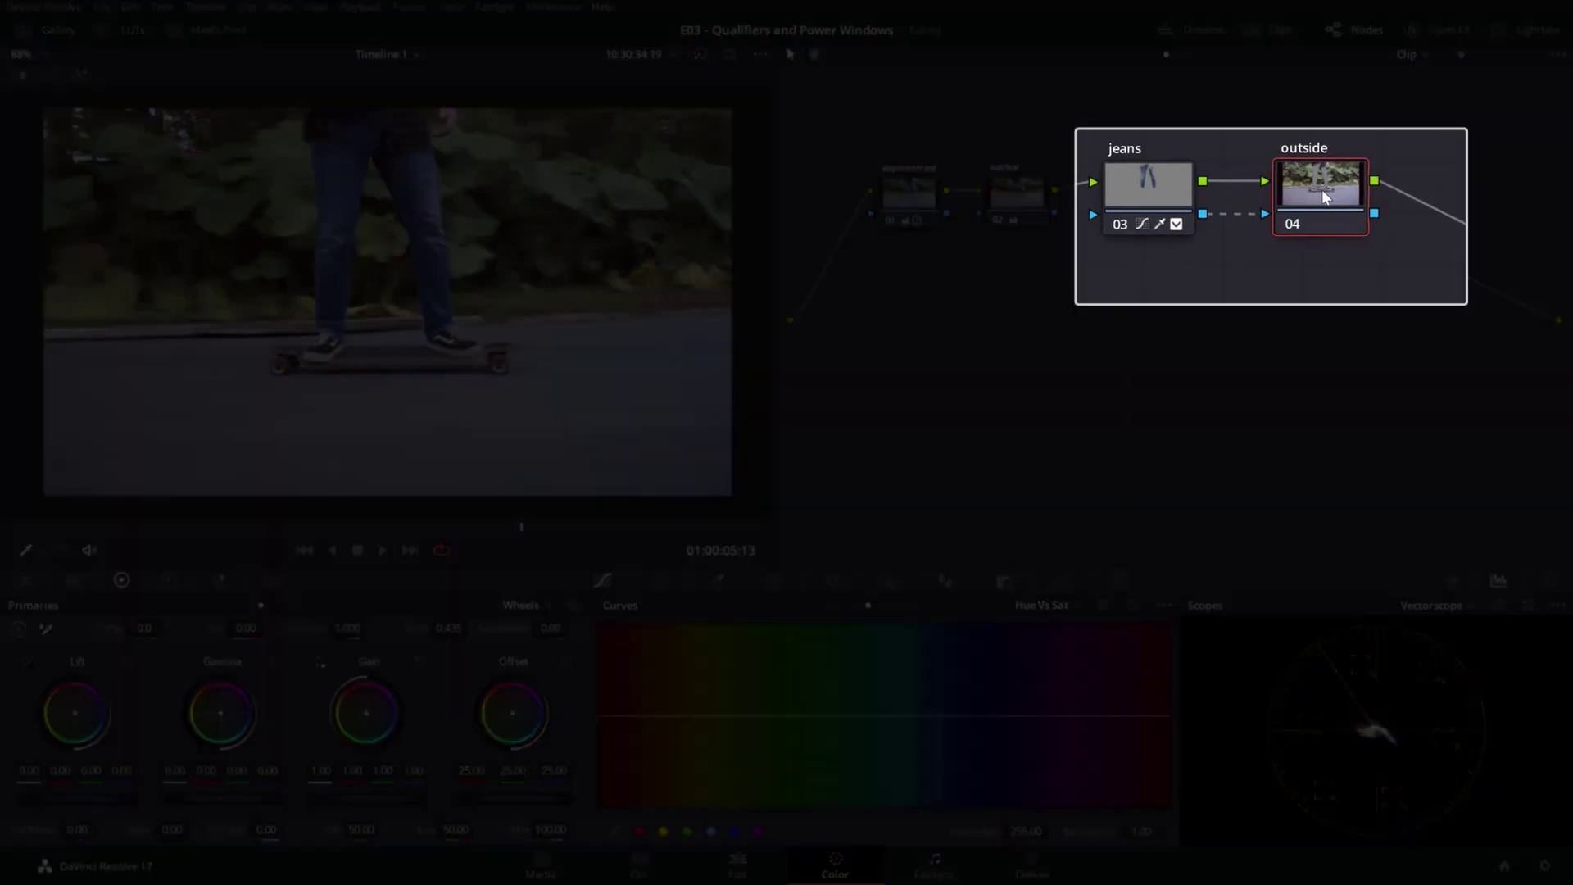
drag(1321, 189, 1347, 187)
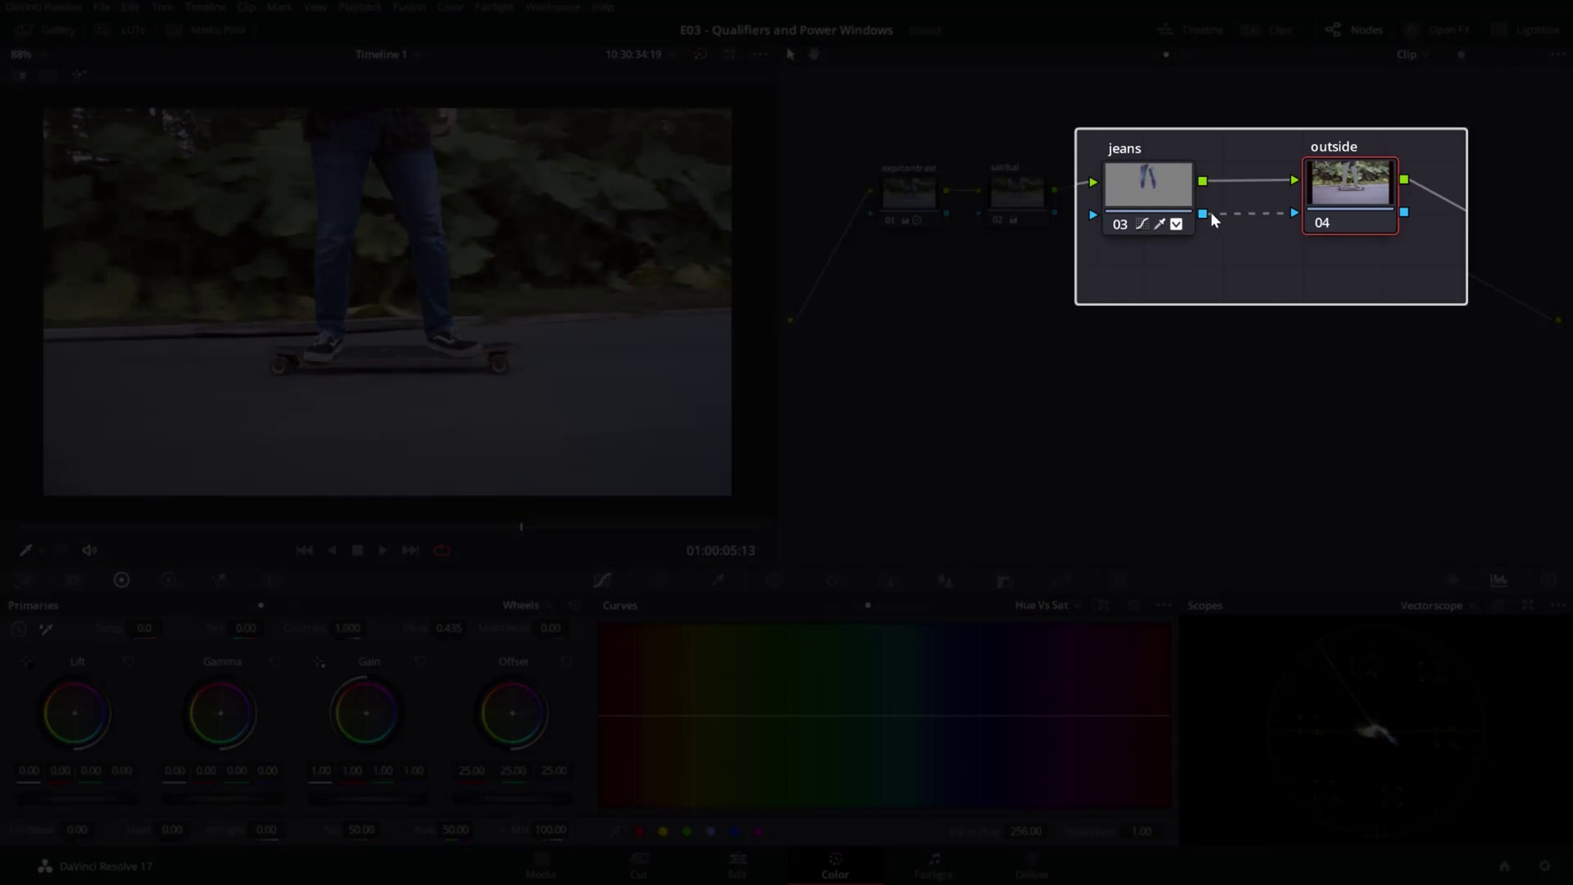
- Compare the selections of the jeans and outside nodes in highlight mode
click(1152, 191)
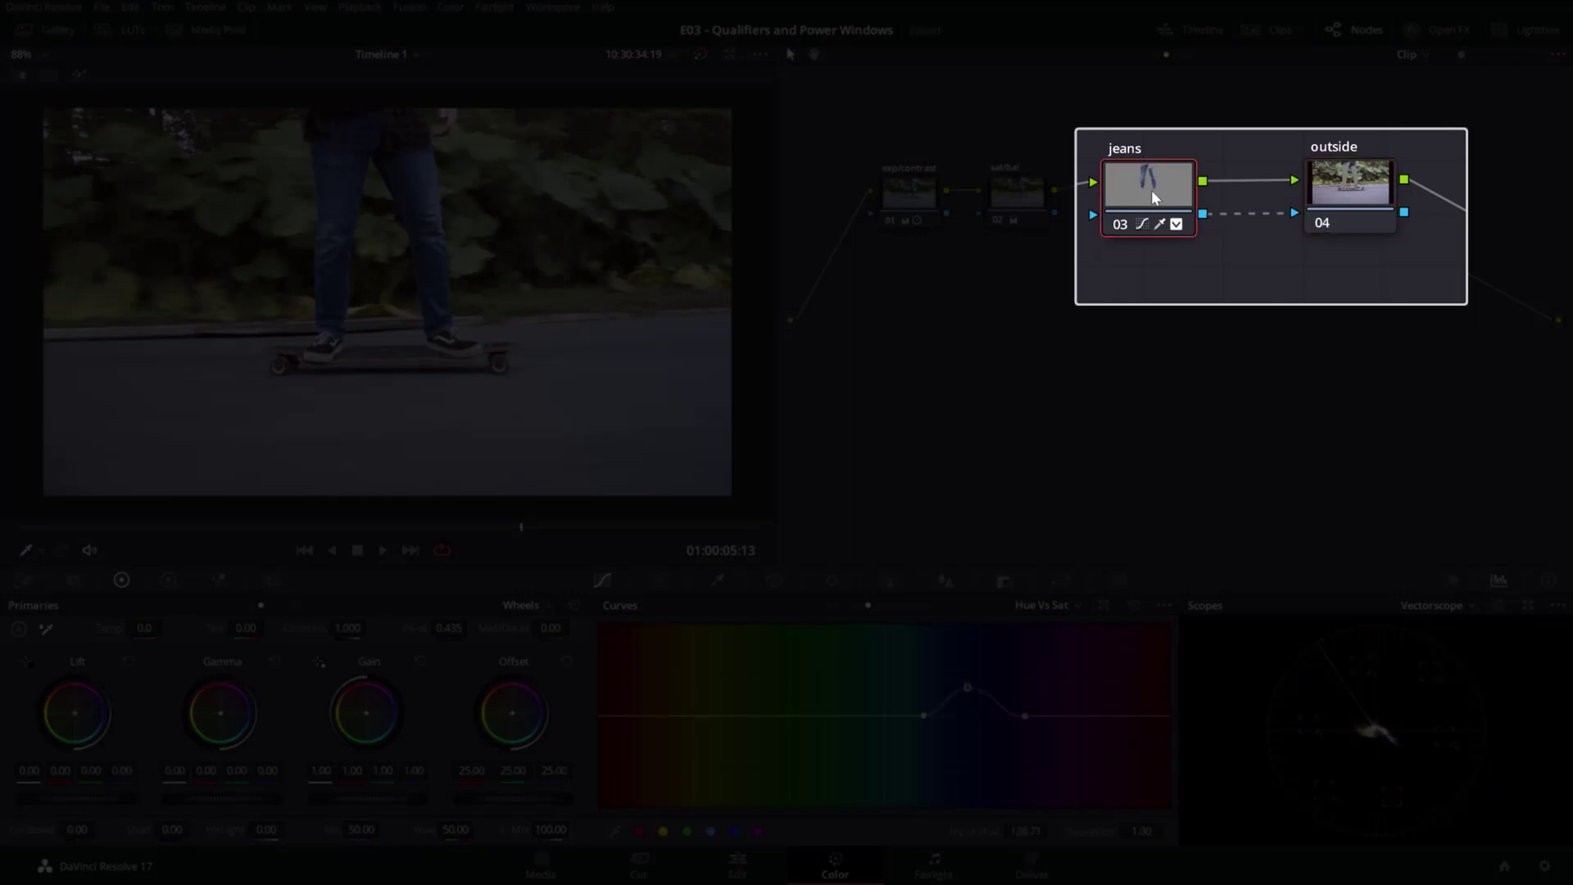
click(1344, 179)
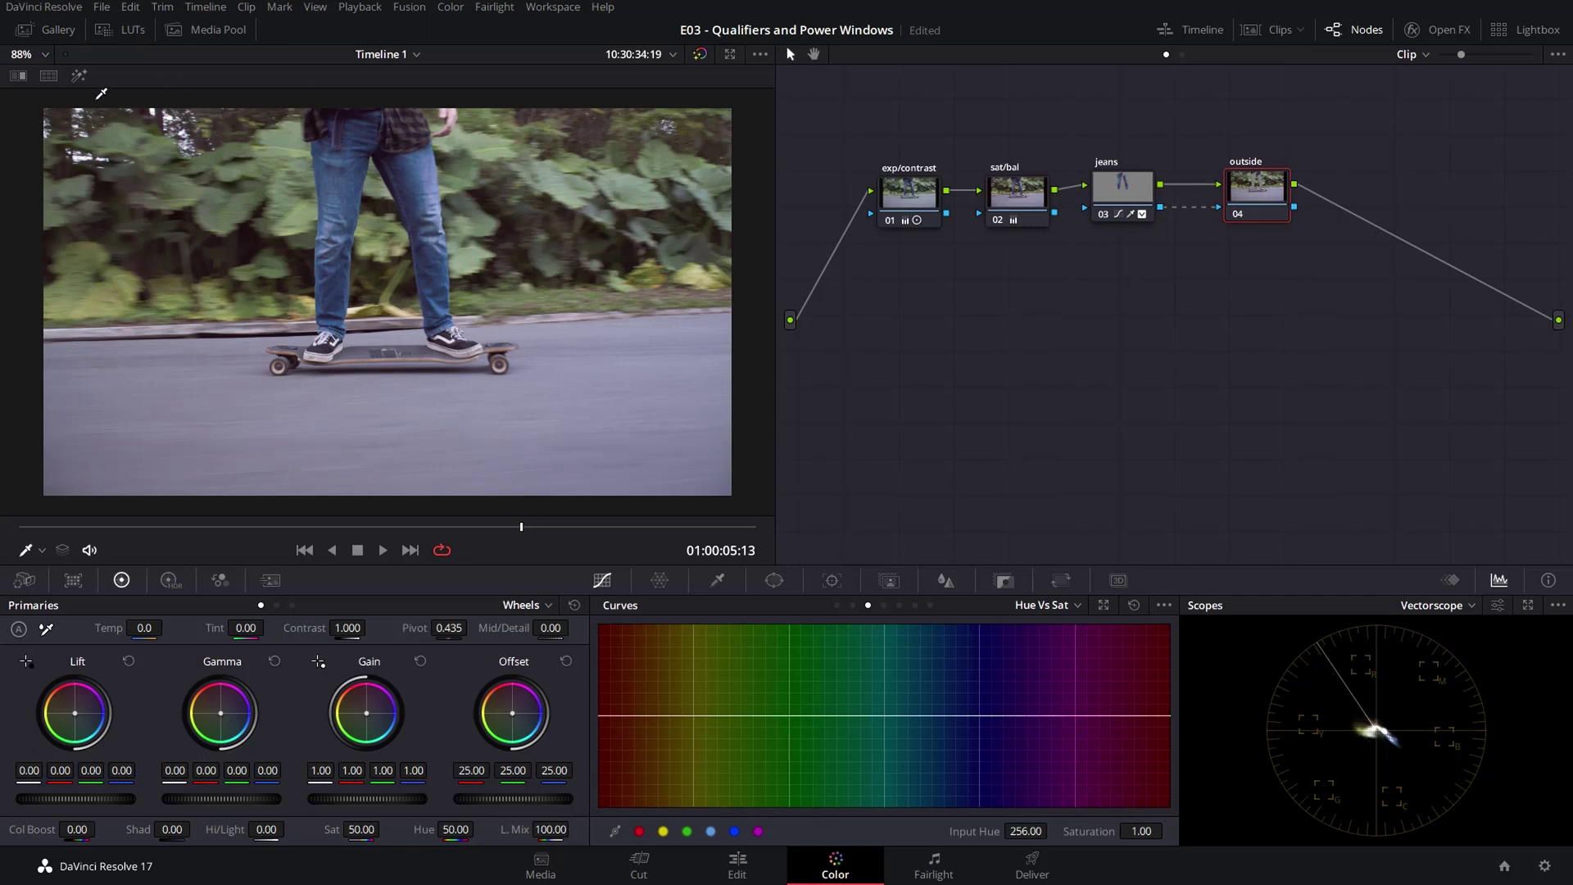
click(79, 77)
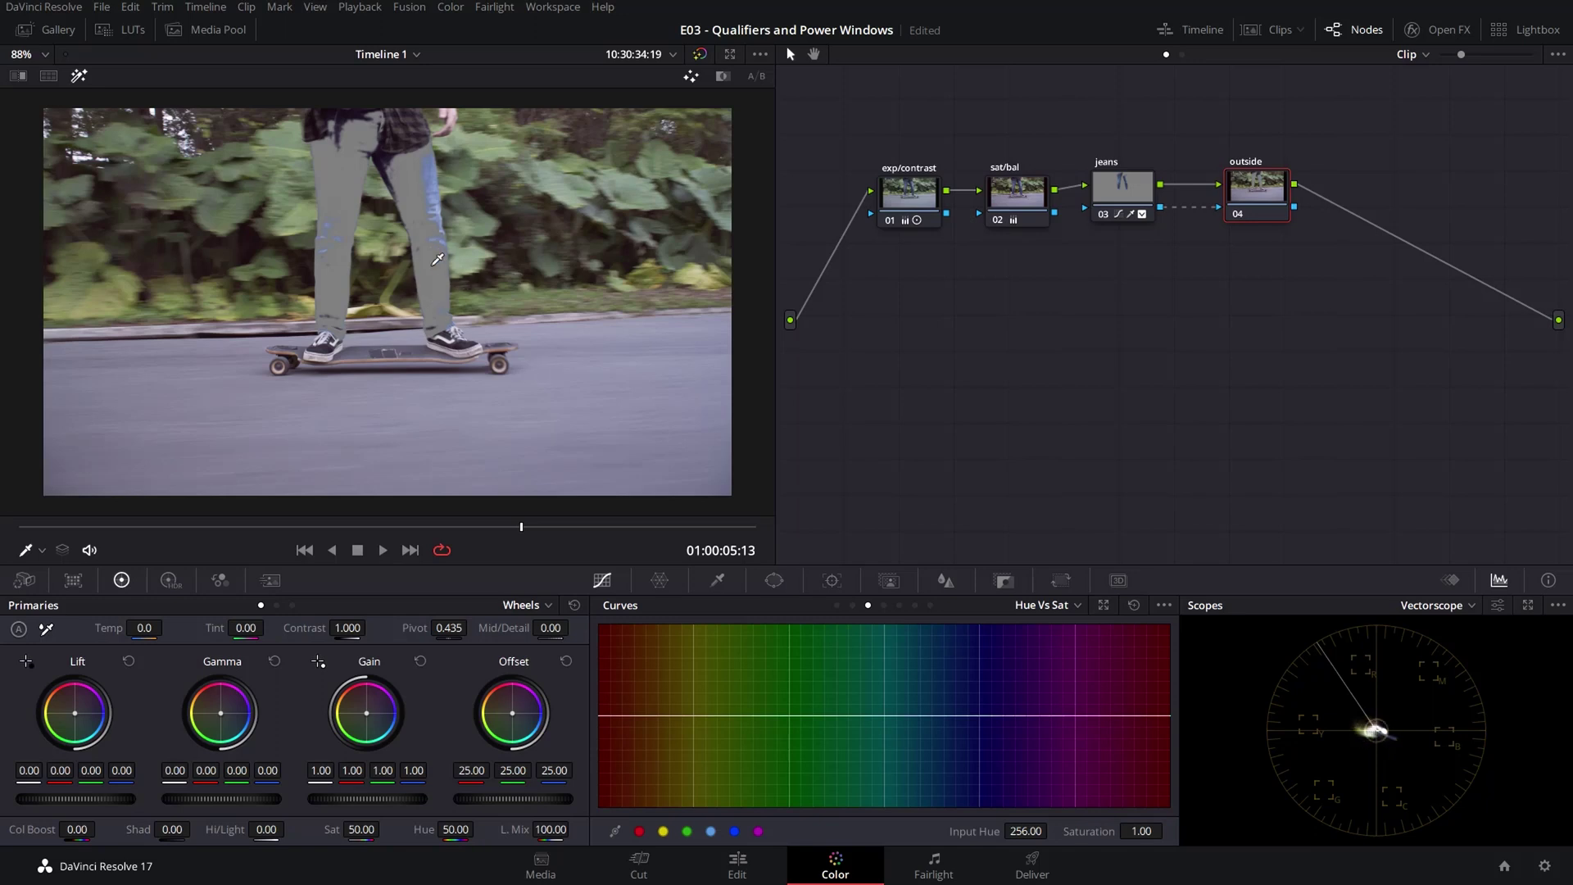
click(1105, 196)
click(1263, 192)
drag(1262, 193, 1260, 193)
- Turn off highlight mode and warm everything outside the jeans by setting the outside node's Offset to 28.46 red, 23.80 green and 20.50 blue
click(79, 75)
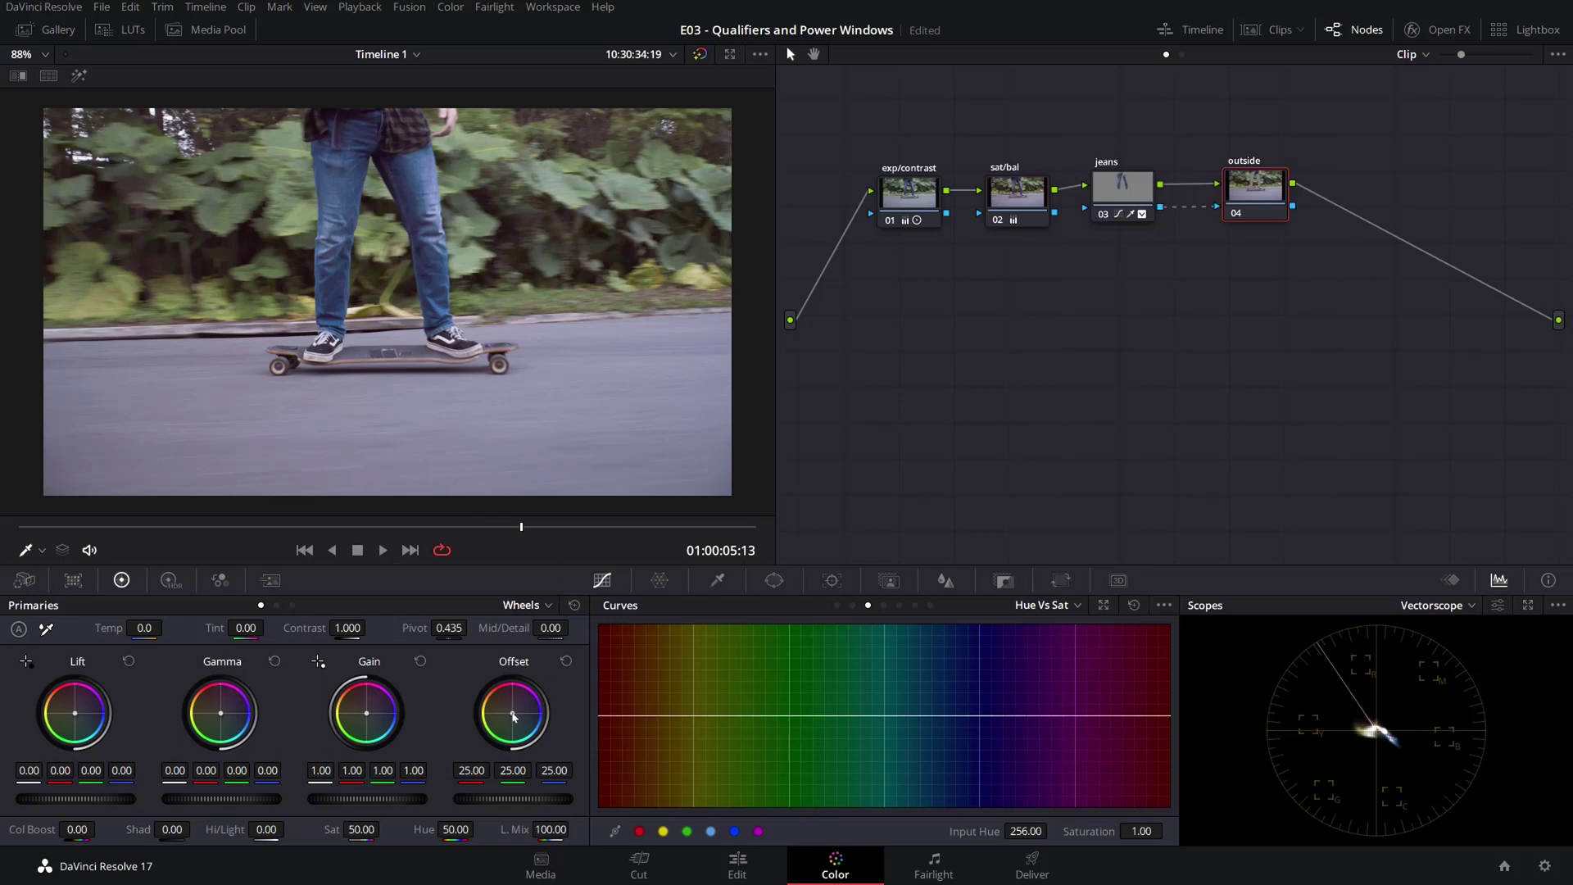
drag(513, 713, 510, 711)
- Widen the jeans node's qualifier to saturation low 0.0 and luminance high 63.6, checking the matte in highlight mode
click(1122, 191)
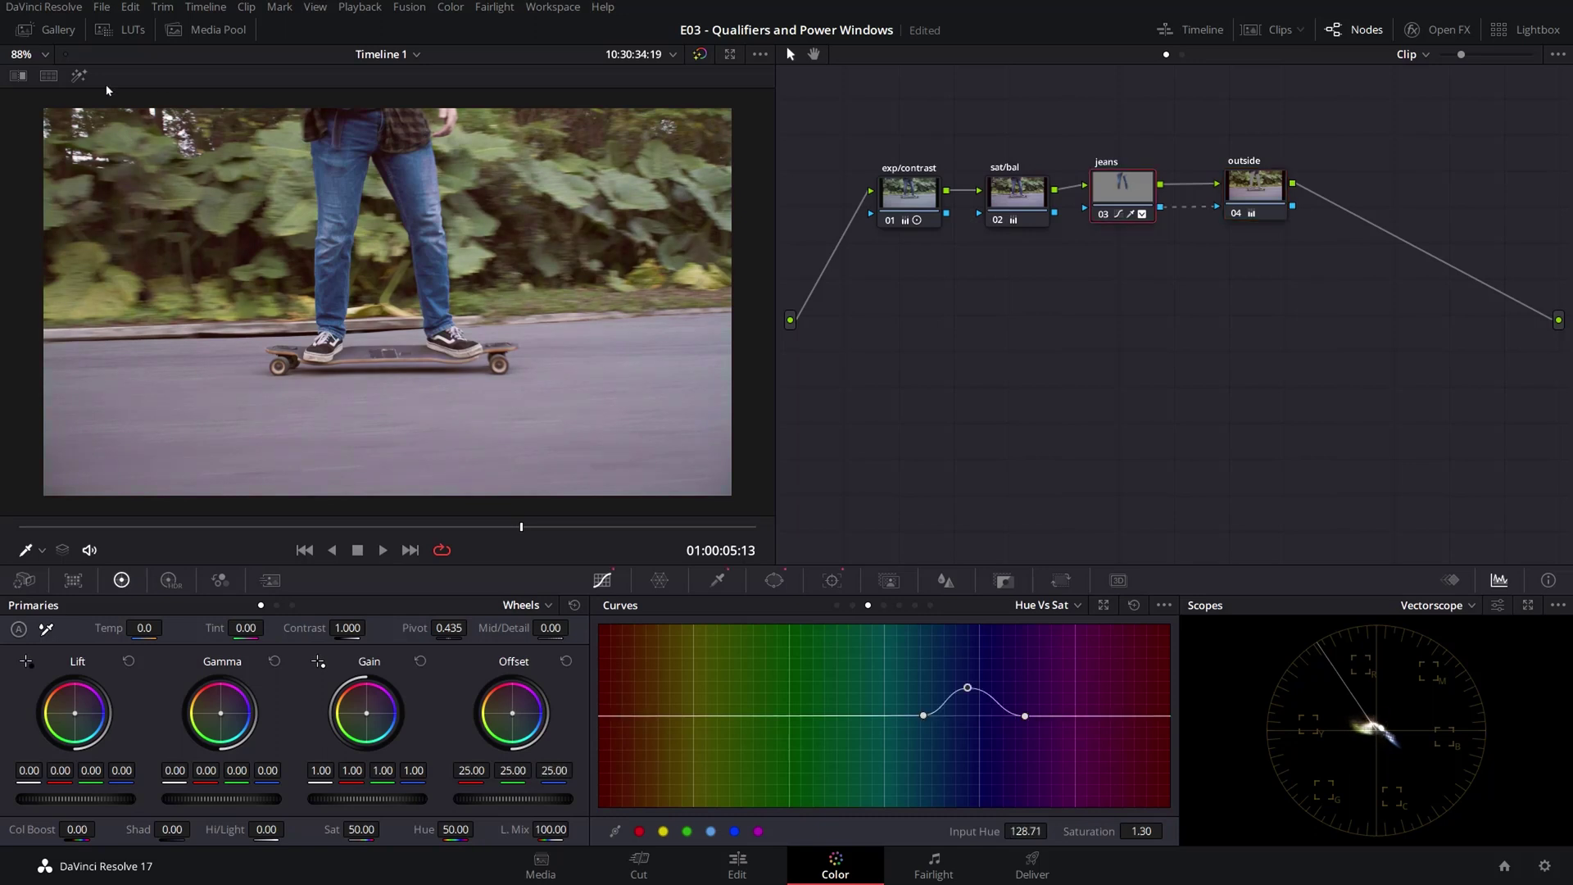
click(79, 76)
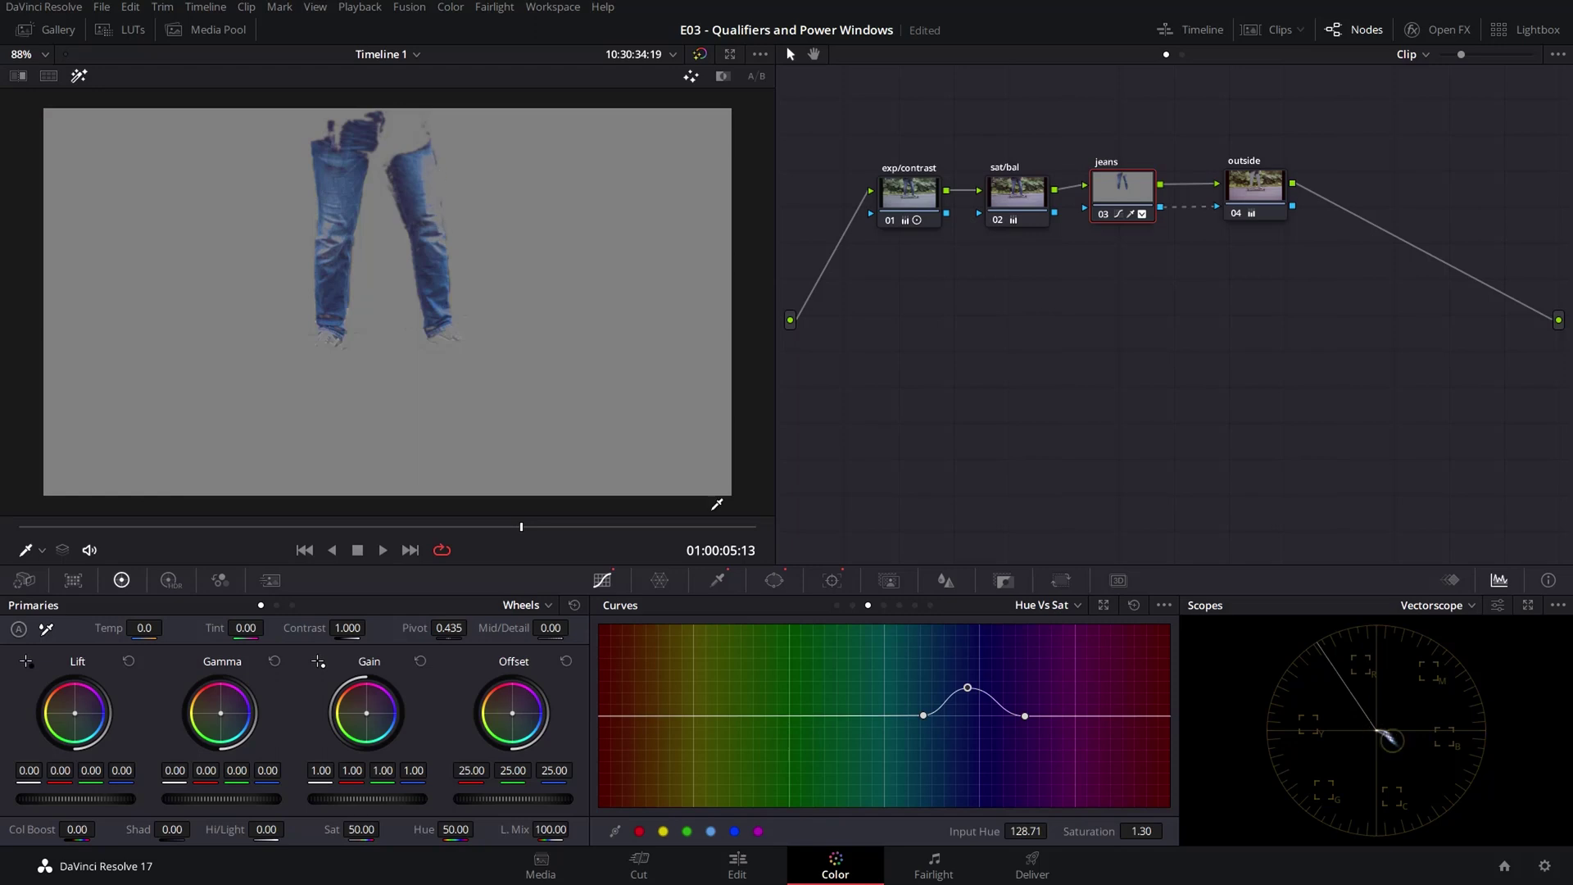
click(717, 580)
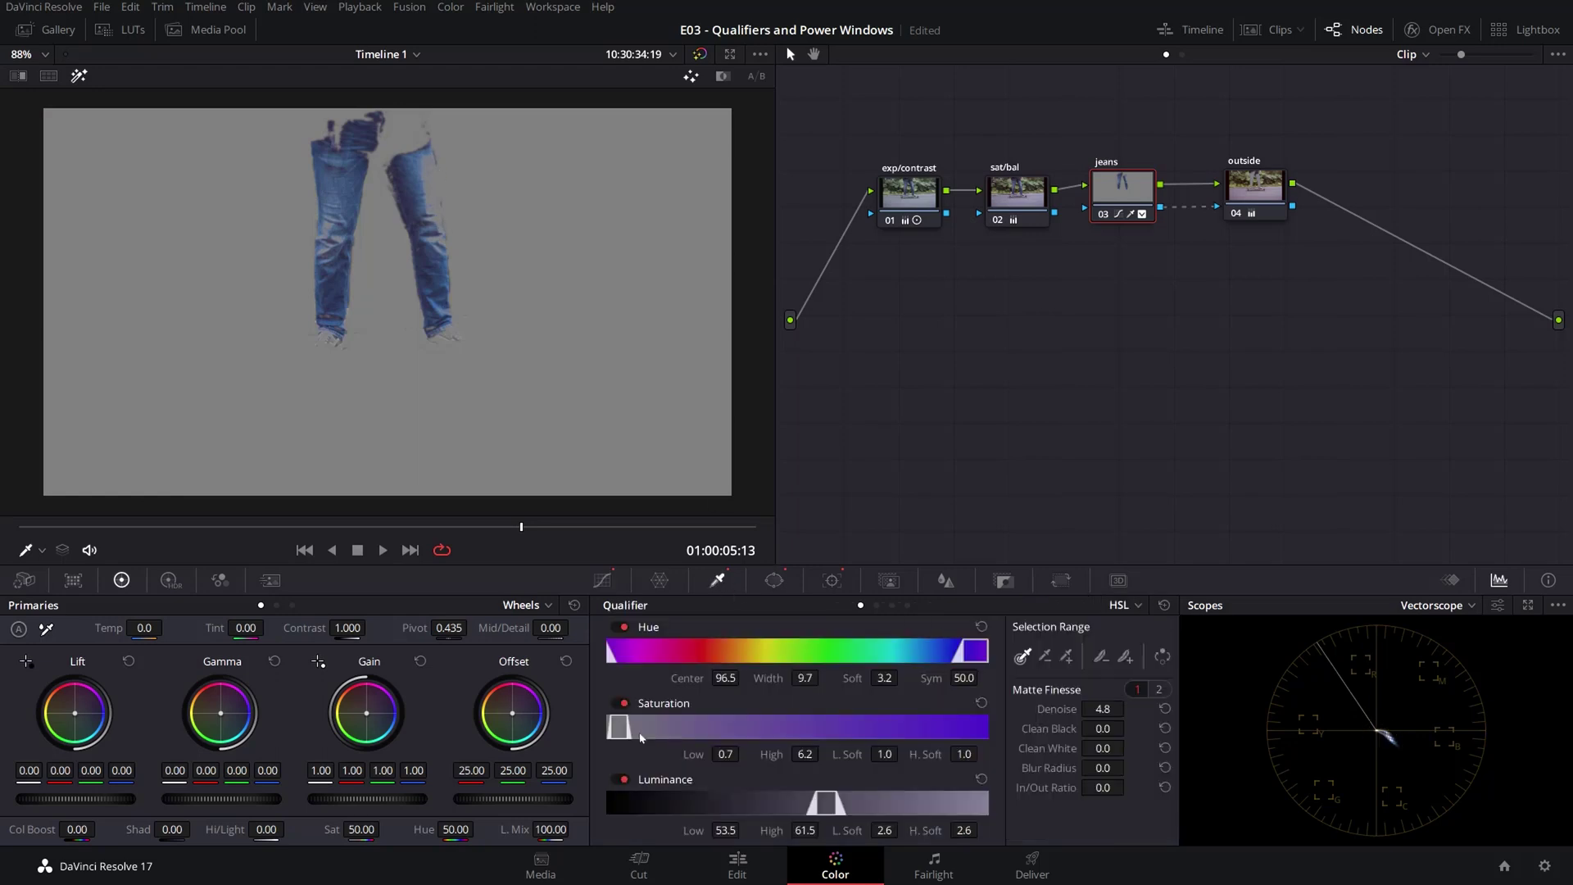
drag(725, 754, 711, 754)
drag(836, 802, 844, 804)
click(79, 77)
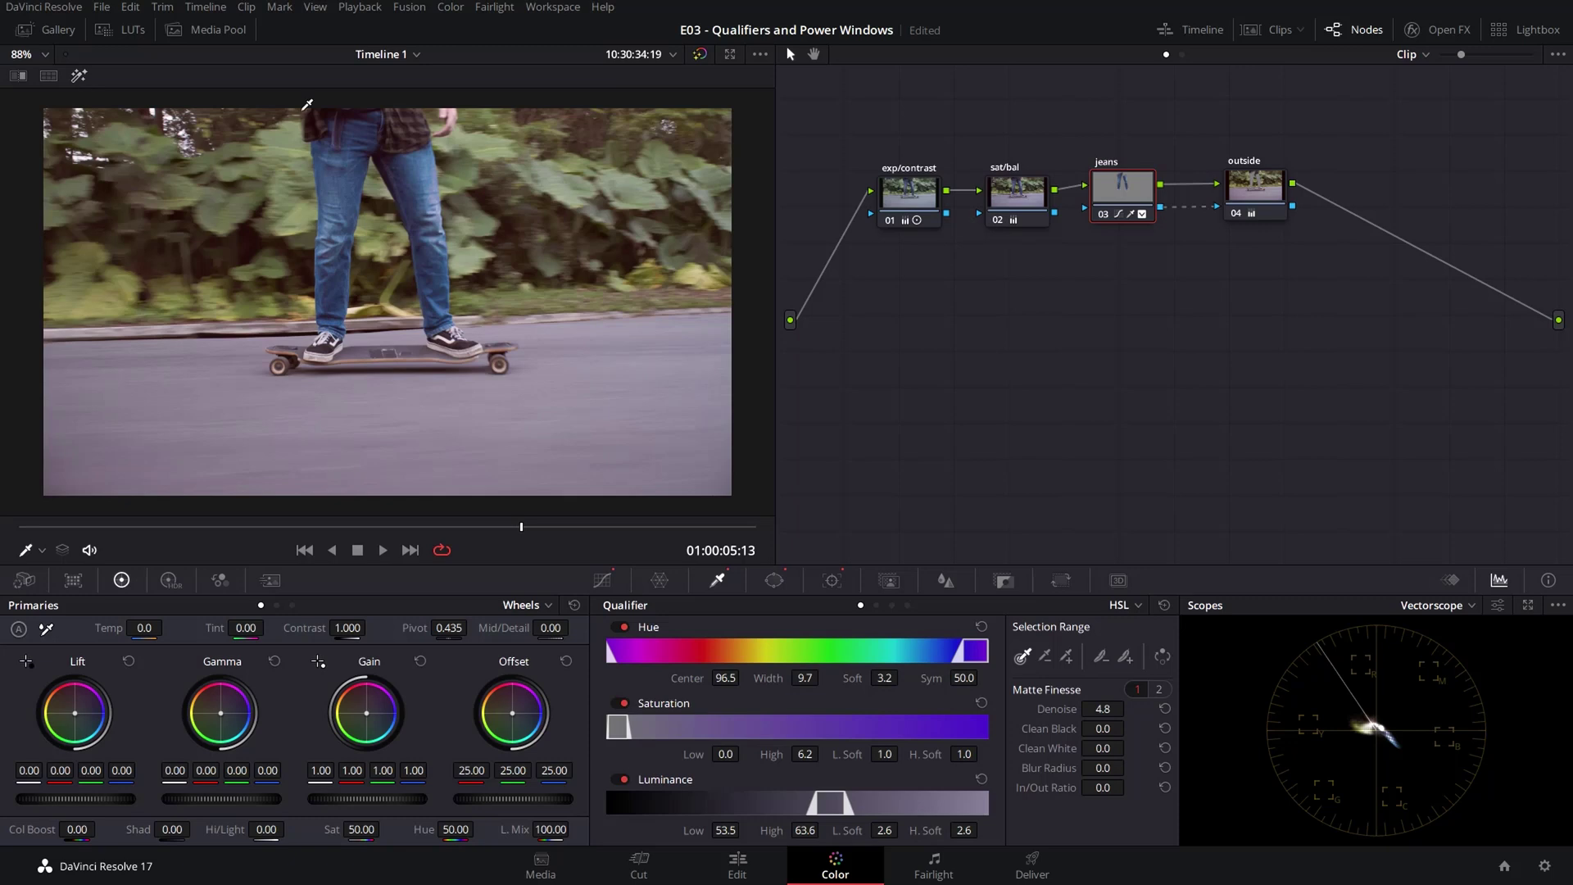
- Rearrange the jeans and outside nodes closer together and level with each other in the node graph
drag(1255, 189, 1248, 187)
drag(1123, 192, 1135, 186)
drag(1245, 189, 1248, 182)
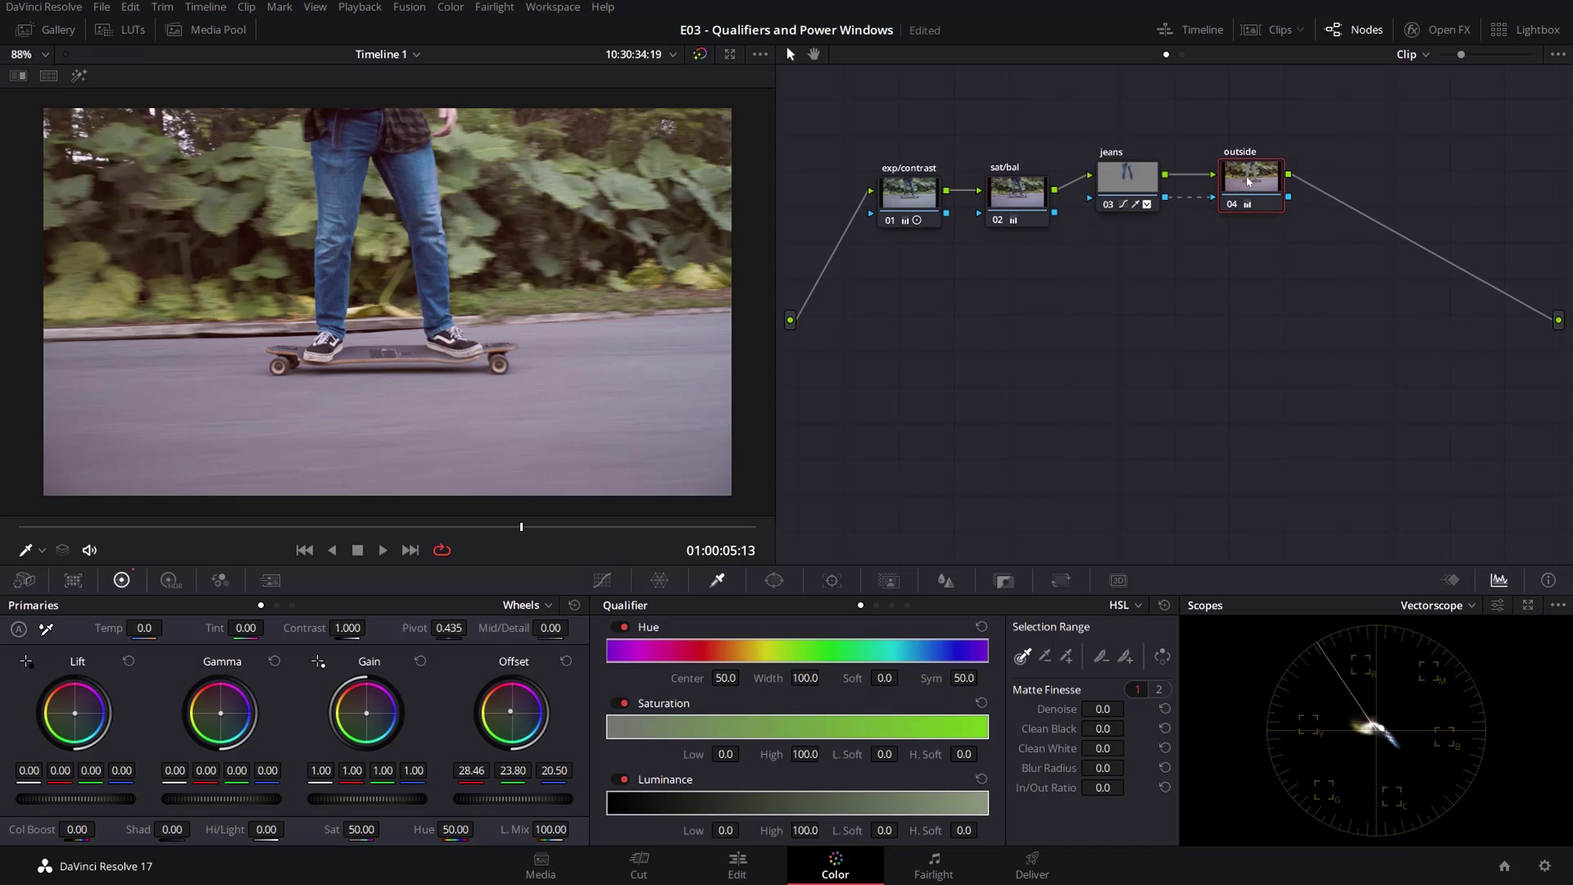